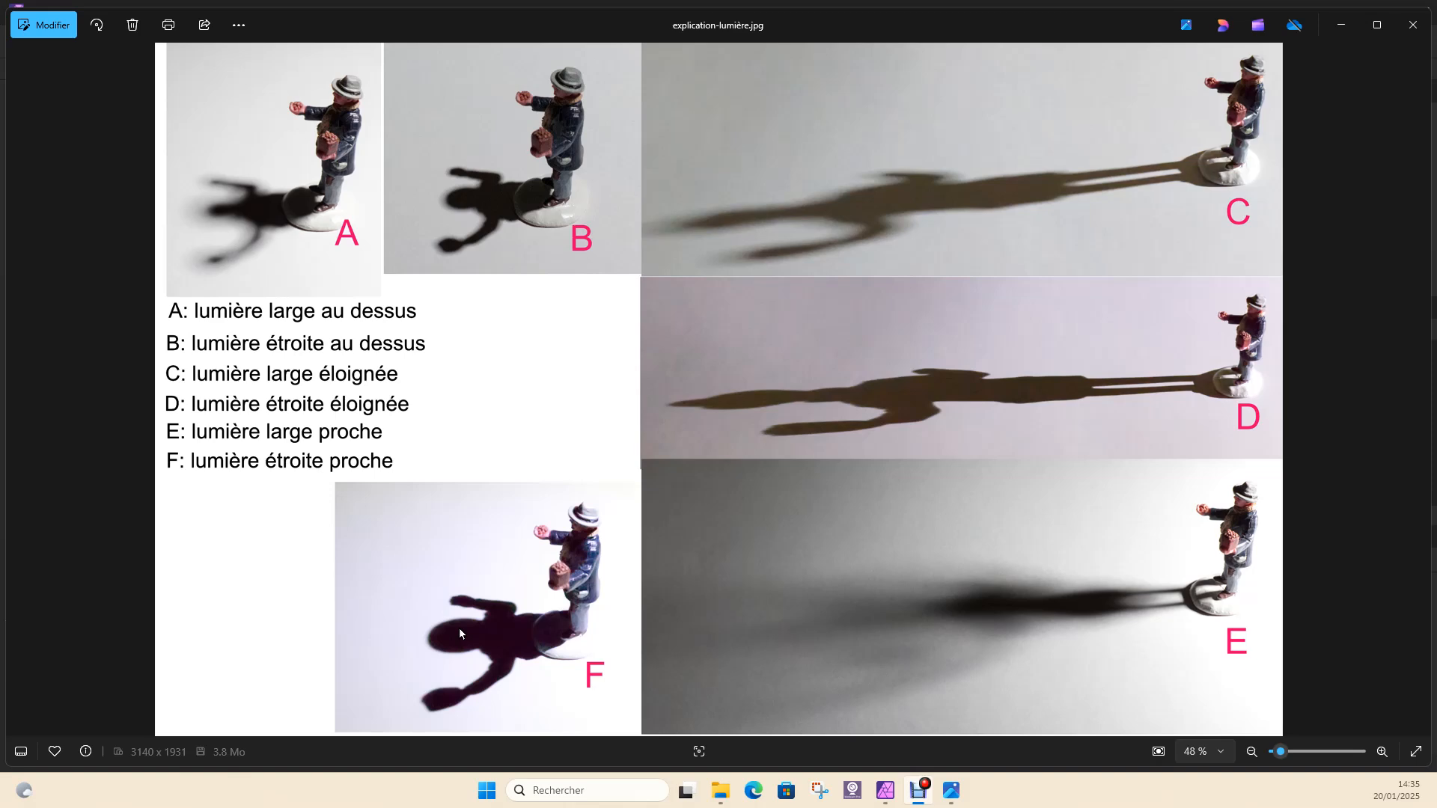
click(1082, 322)
click(1076, 324)
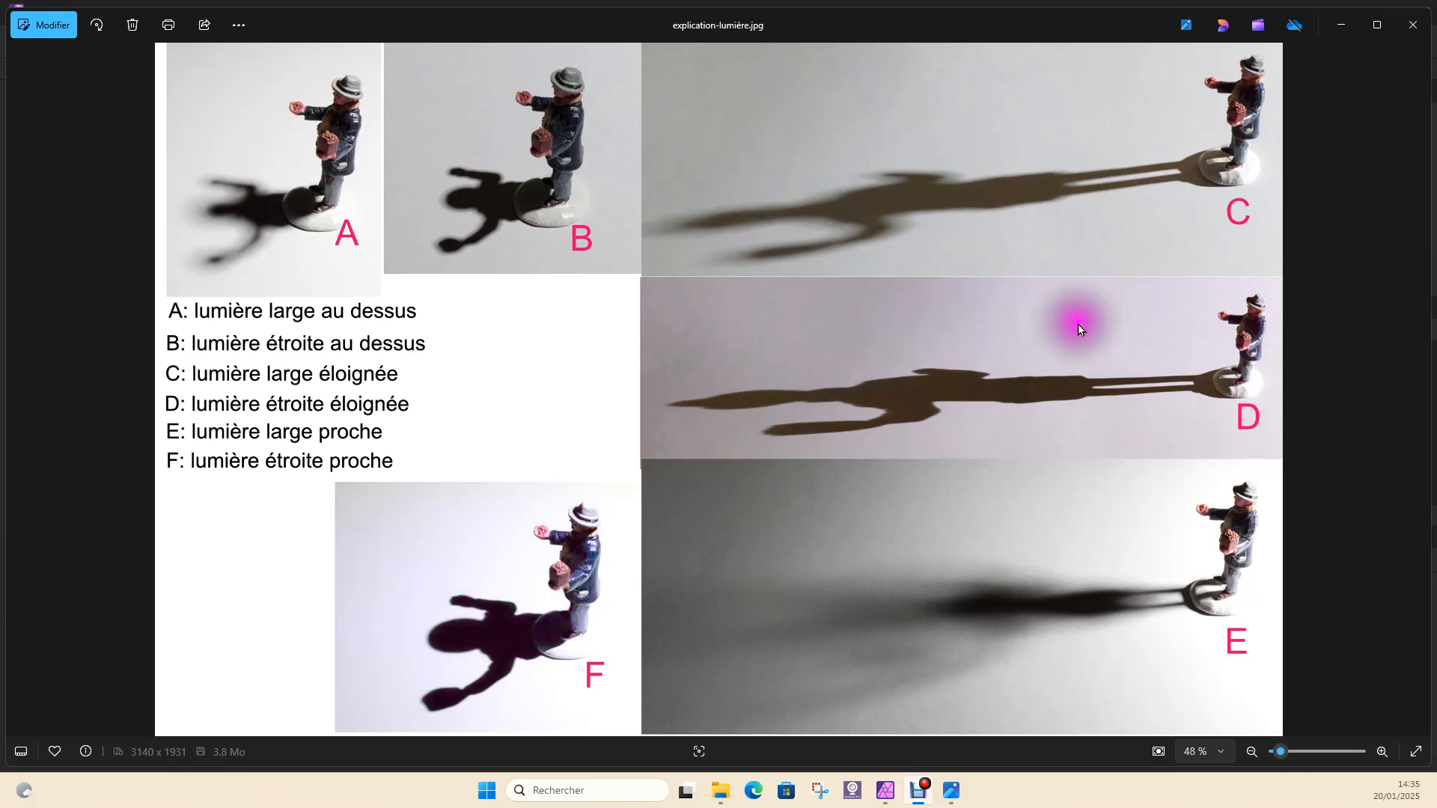
click(1161, 382)
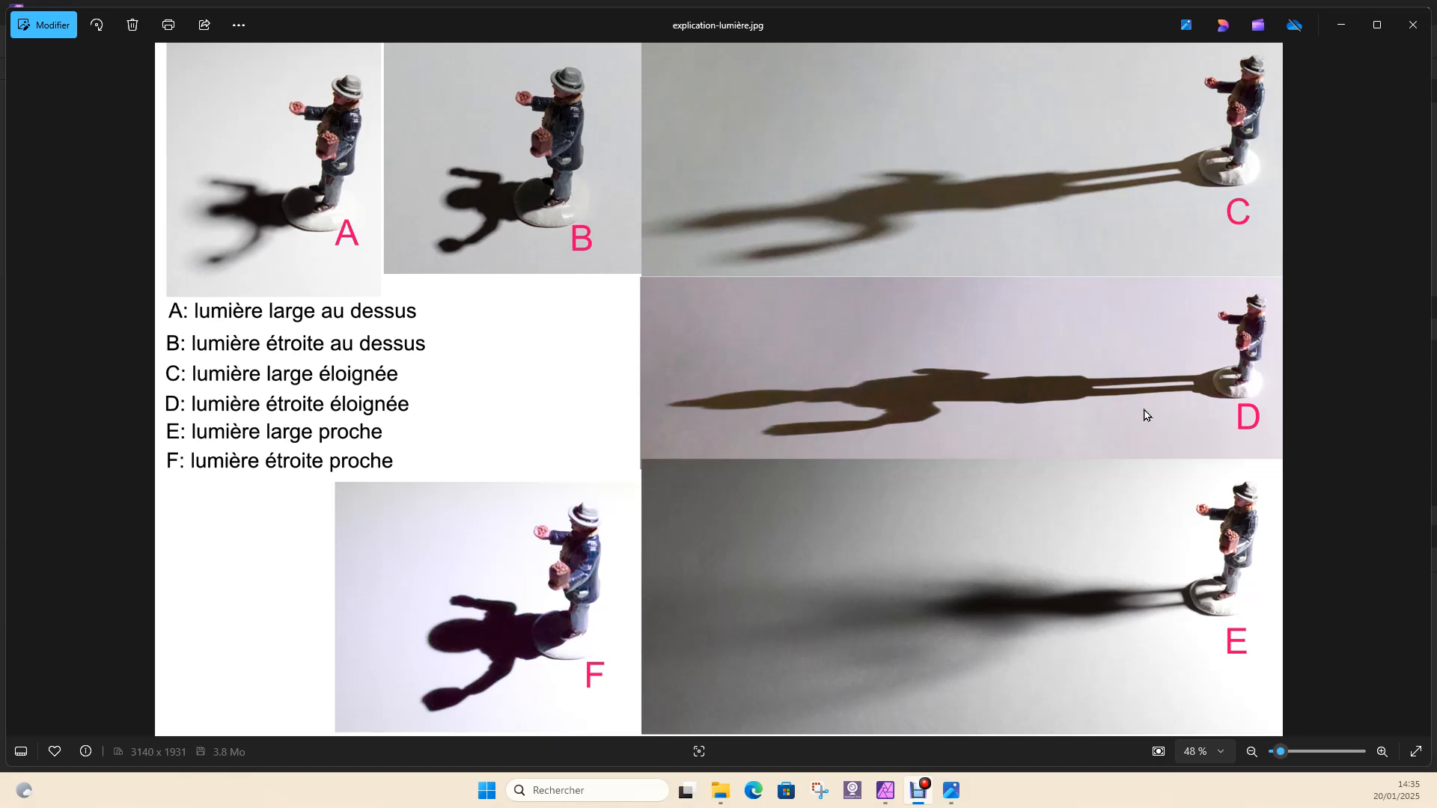
drag(1141, 425, 552, 156)
click(693, 312)
click(893, 361)
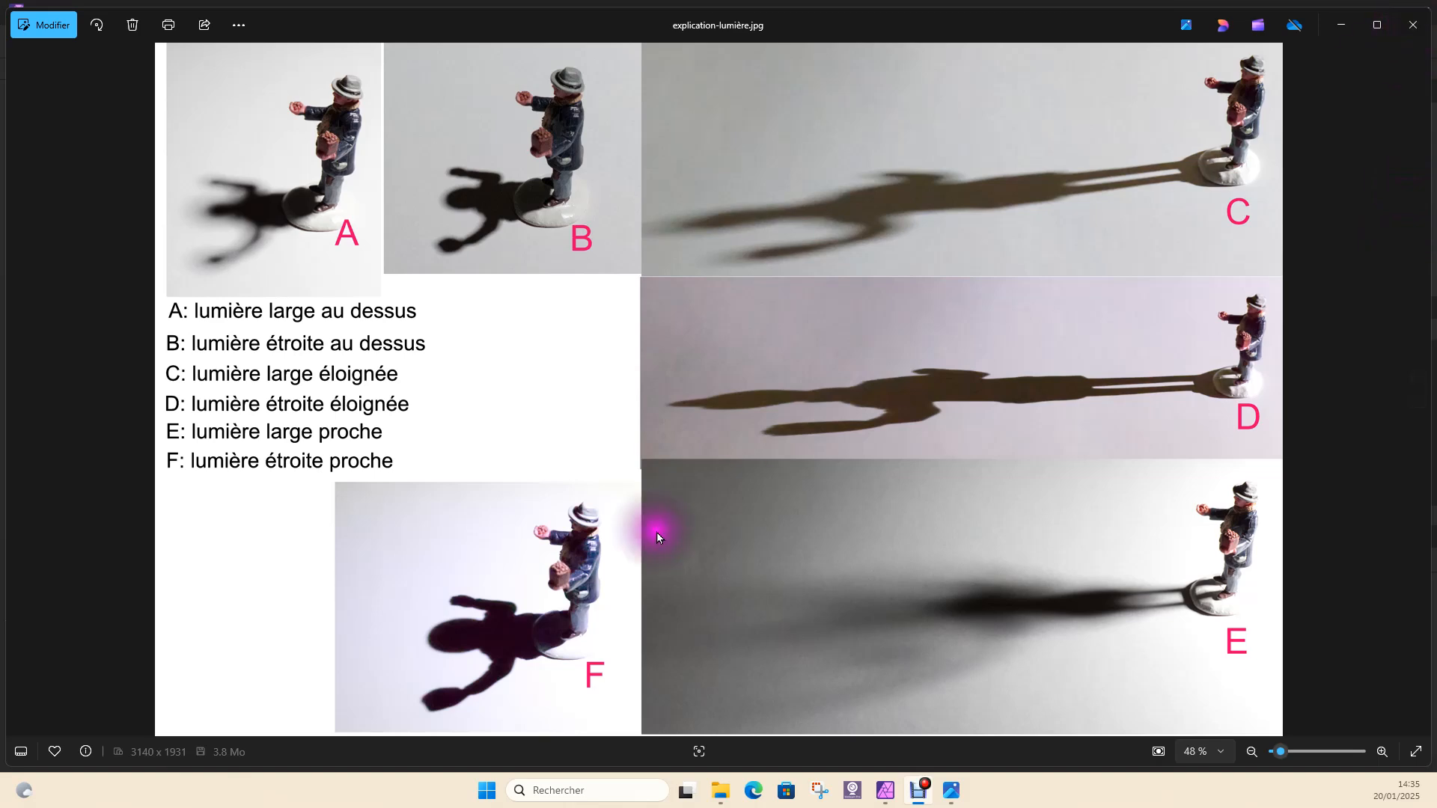
Close the lighting reference image and open castle-red.jpg in Affinity Photo
click(1413, 27)
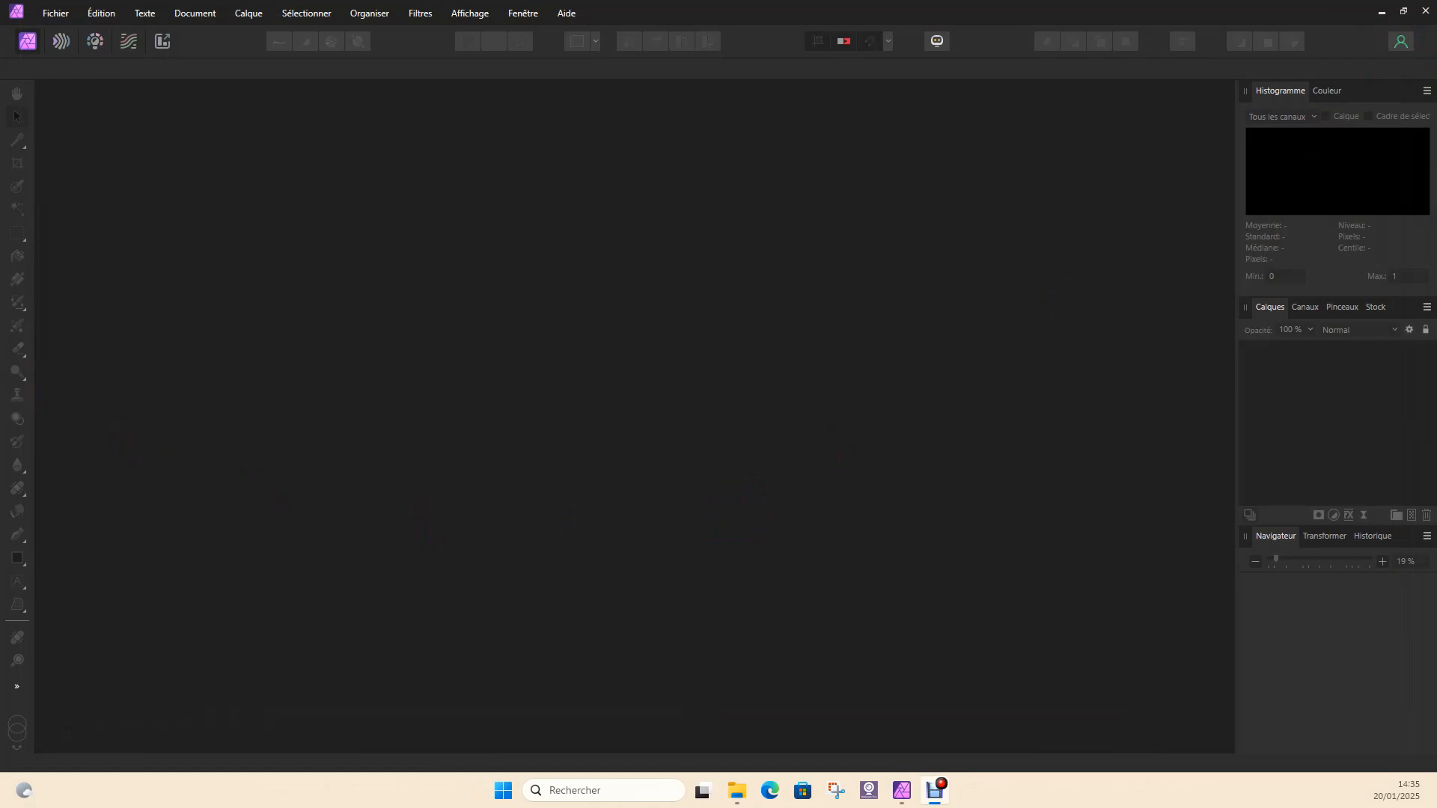
double_click(505, 447)
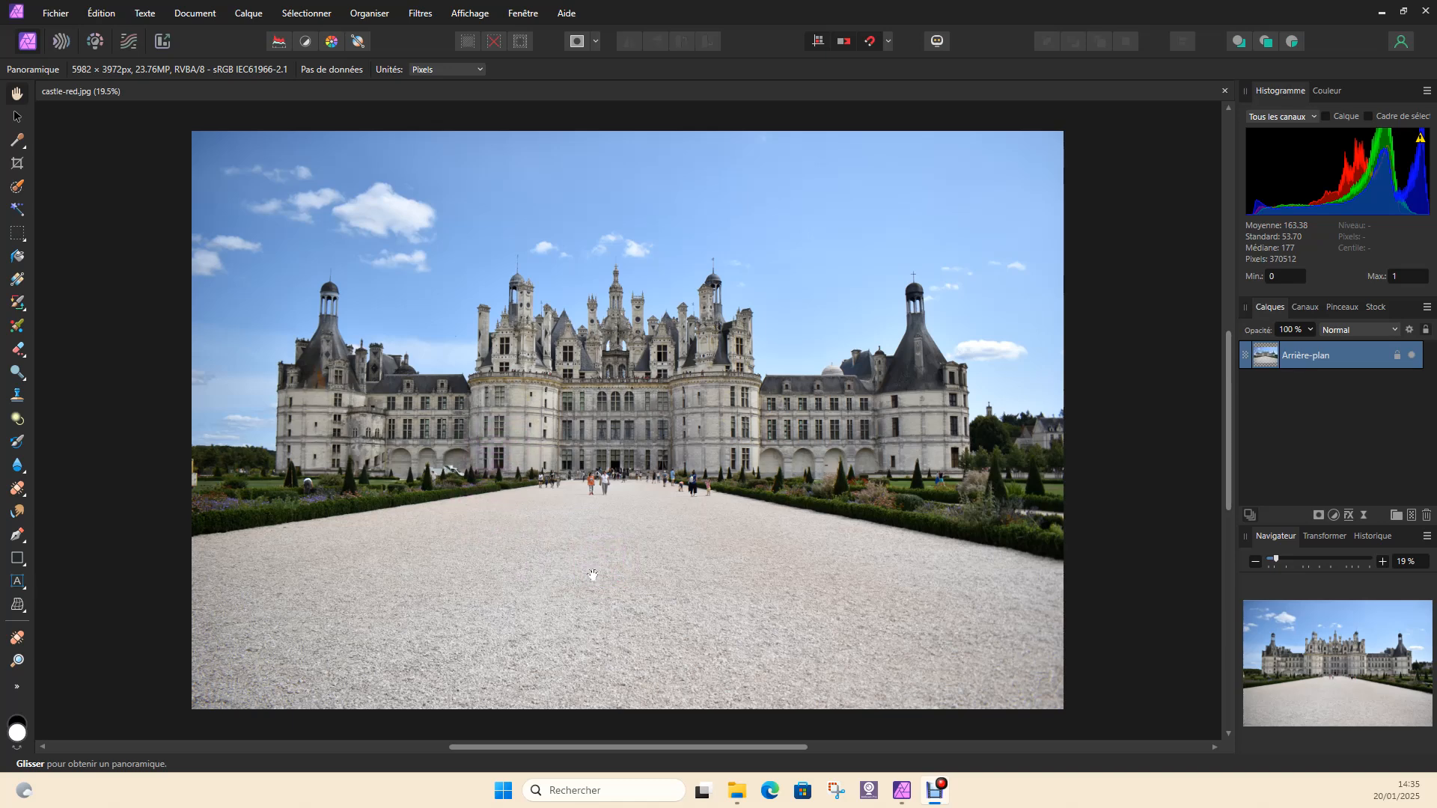
click(613, 491)
click(631, 549)
click(658, 505)
click(561, 626)
click(702, 506)
click(649, 581)
click(645, 583)
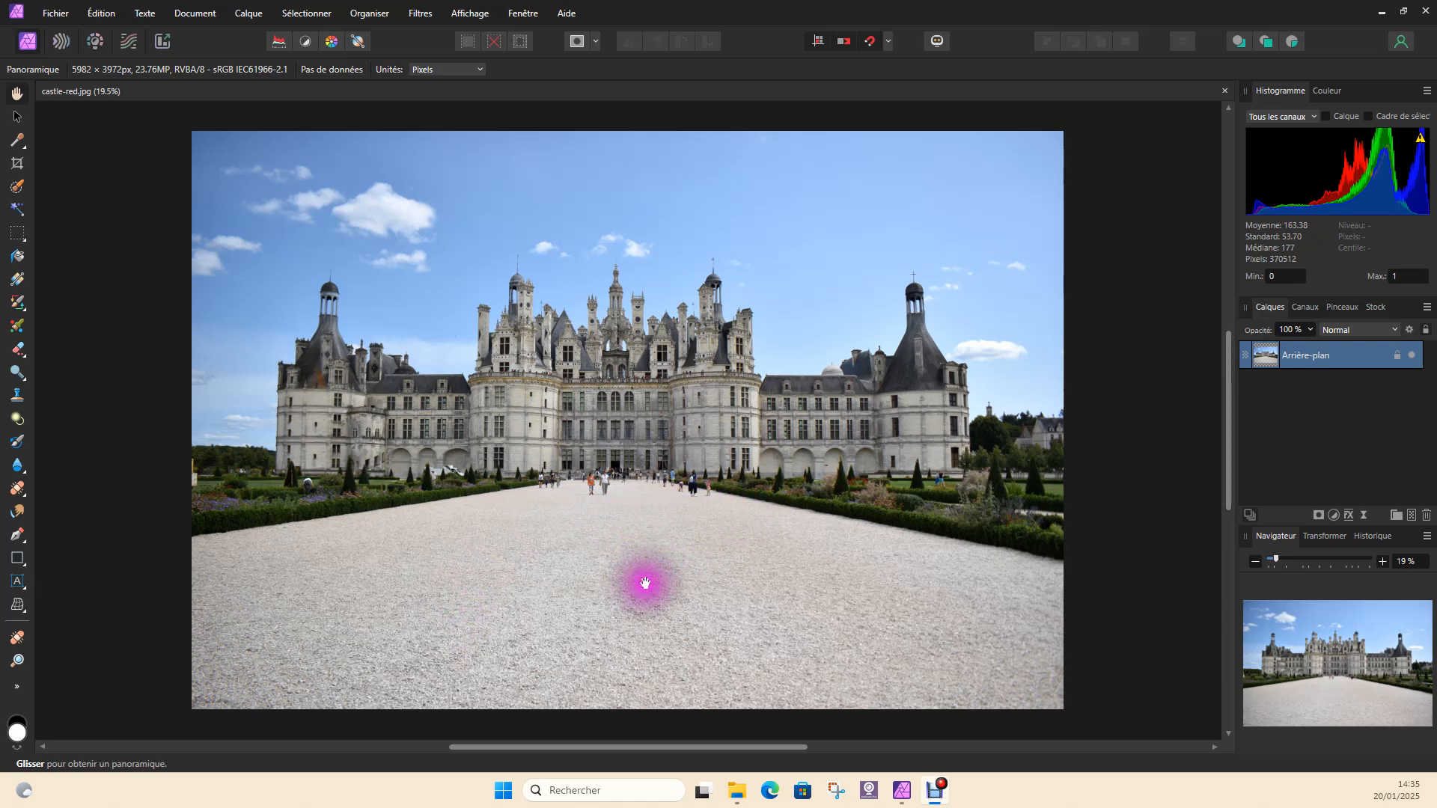
click(624, 564)
click(586, 376)
click(565, 323)
click(487, 409)
Place the woman-6539175 image over the castle photo, scaled to about 45% and standing on the gravel near the castle's right tower
drag(0, 434, 691, 319)
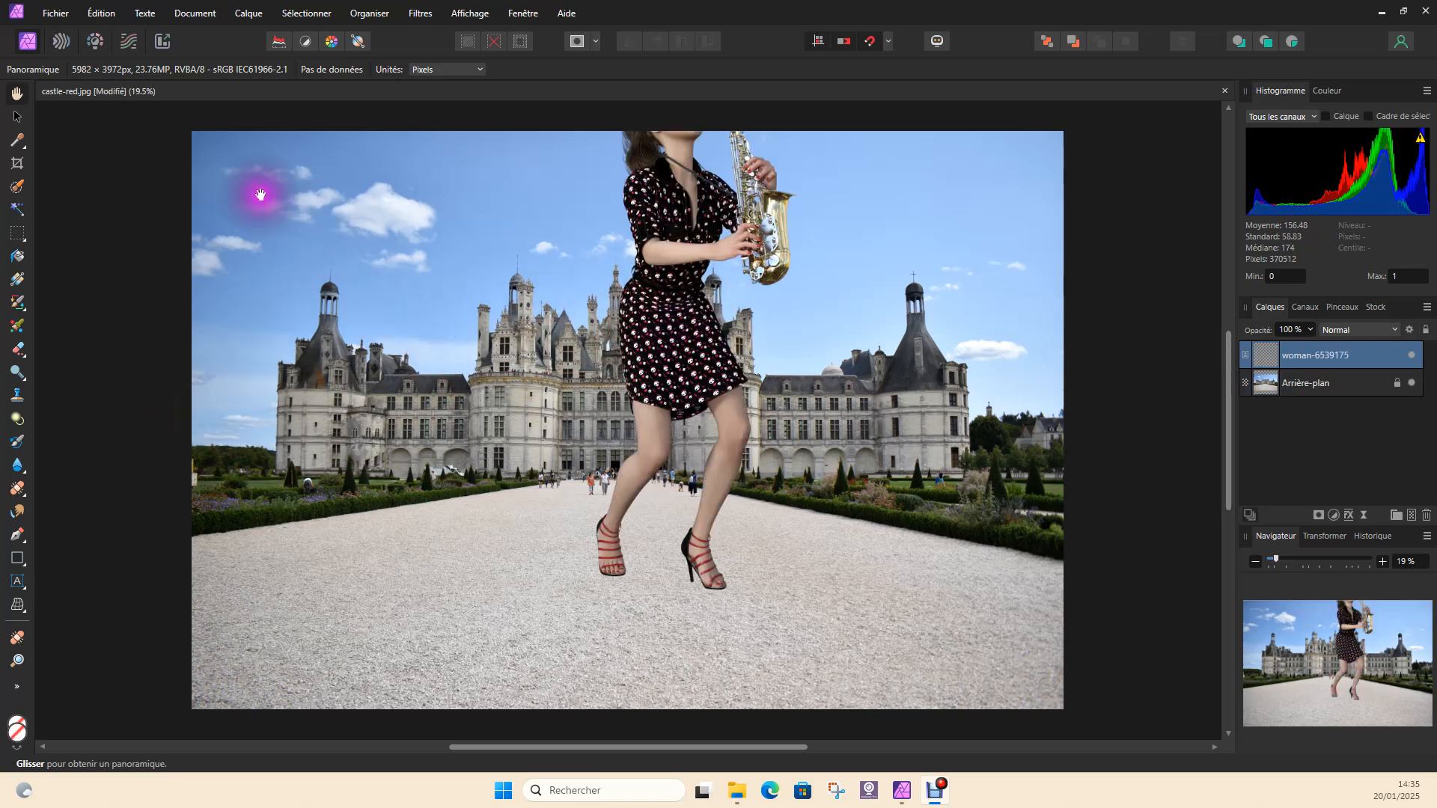
click(17, 116)
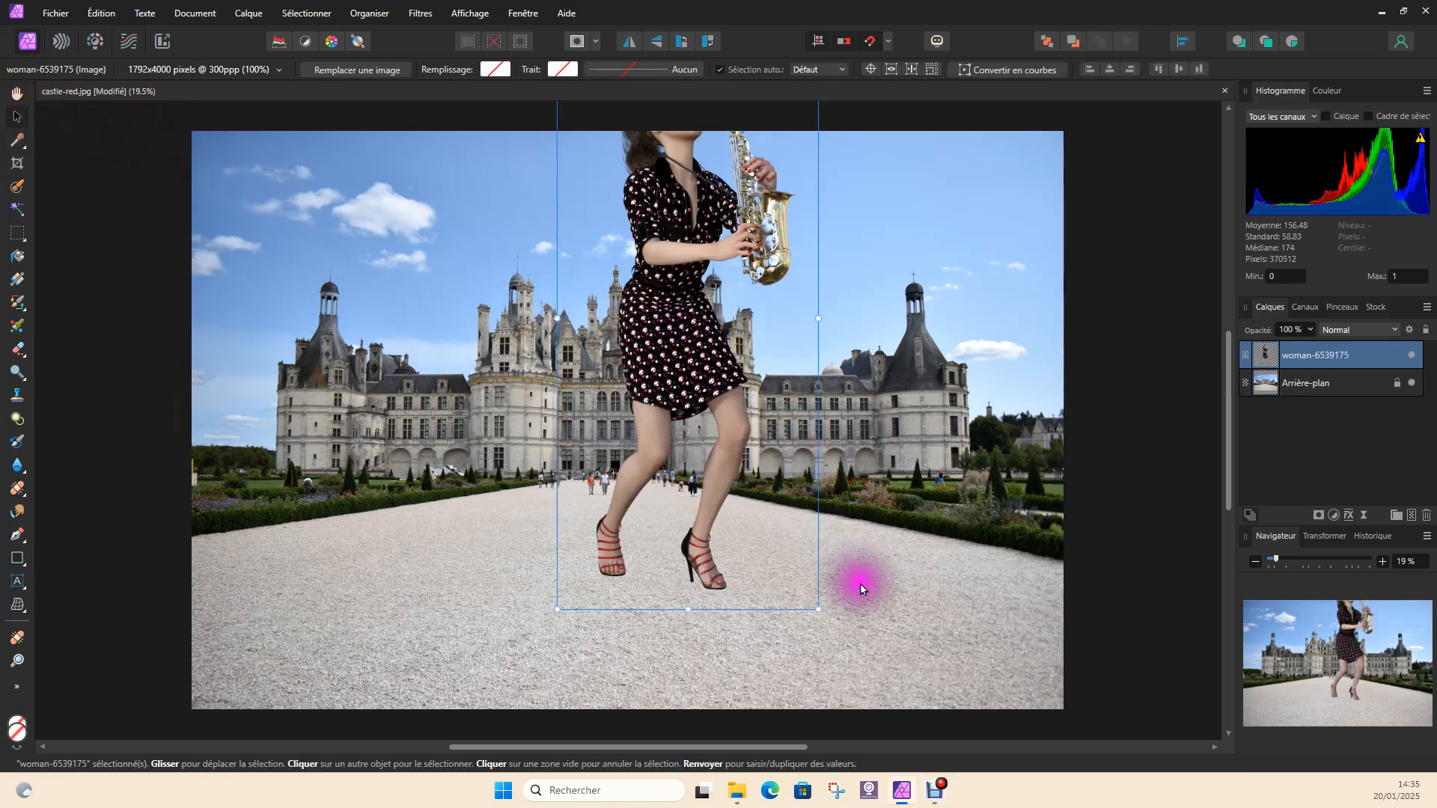
drag(818, 610, 708, 366)
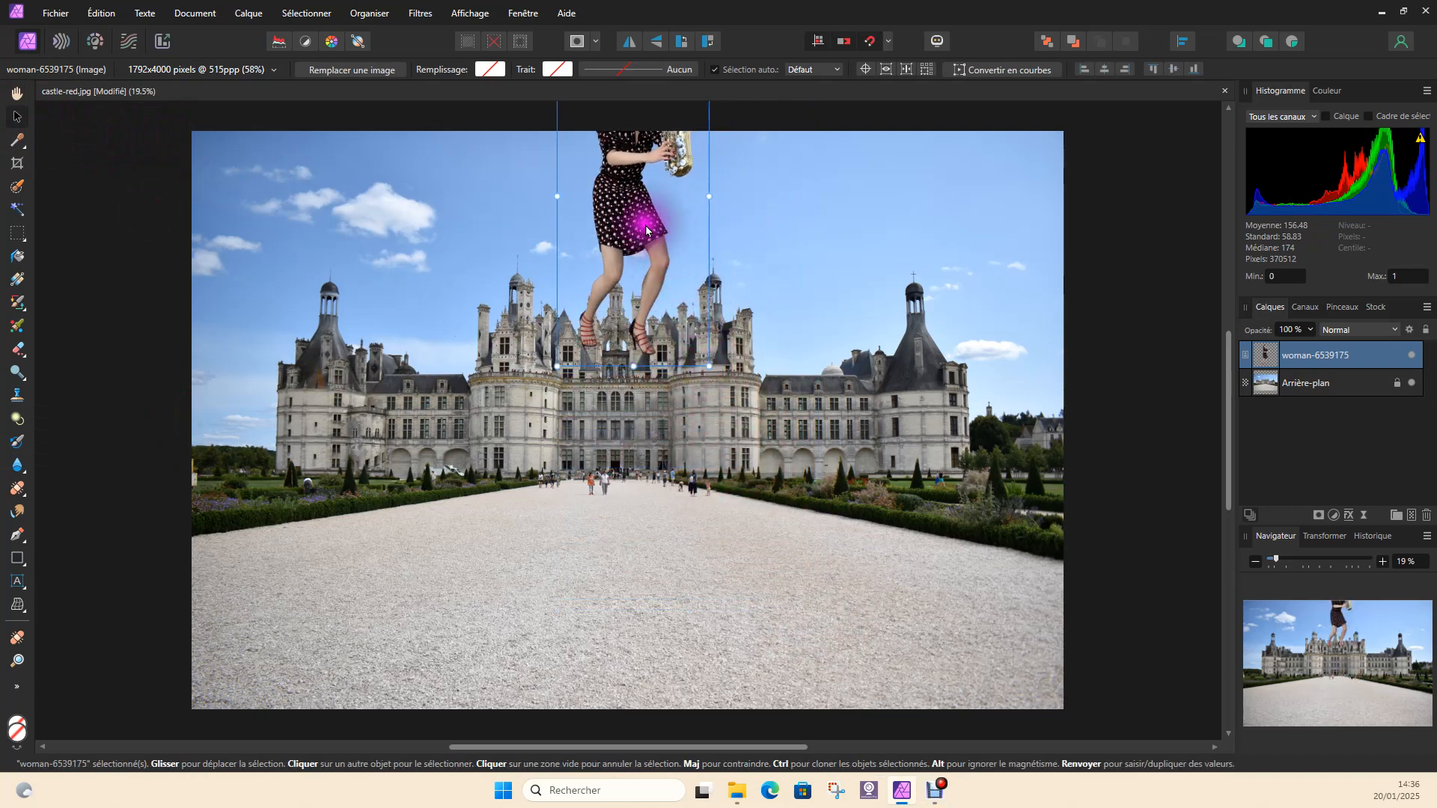
drag(645, 228, 798, 517)
drag(730, 330, 743, 366)
drag(805, 594, 856, 515)
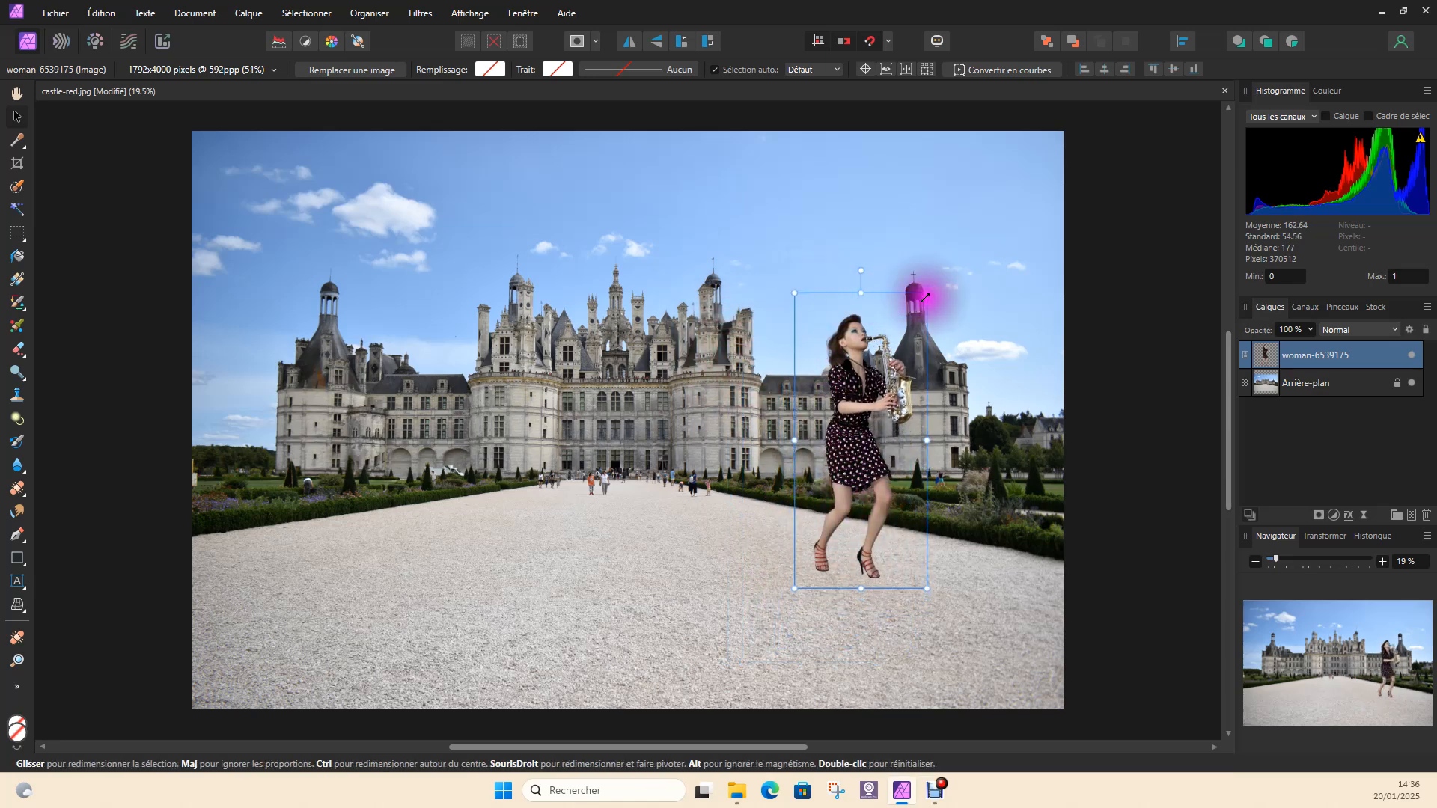
mouse_move(926, 292)
mouse_down()
mouse_move(841, 357)
mouse_move(842, 378)
mouse_move(932, 272)
mouse_move(850, 433)
mouse_move(917, 315)
mouse_up()
mouse_move(798, 318)
mouse_down()
mouse_move(786, 311)
mouse_move(866, 545)
mouse_move(786, 321)
mouse_move(800, 327)
mouse_up()
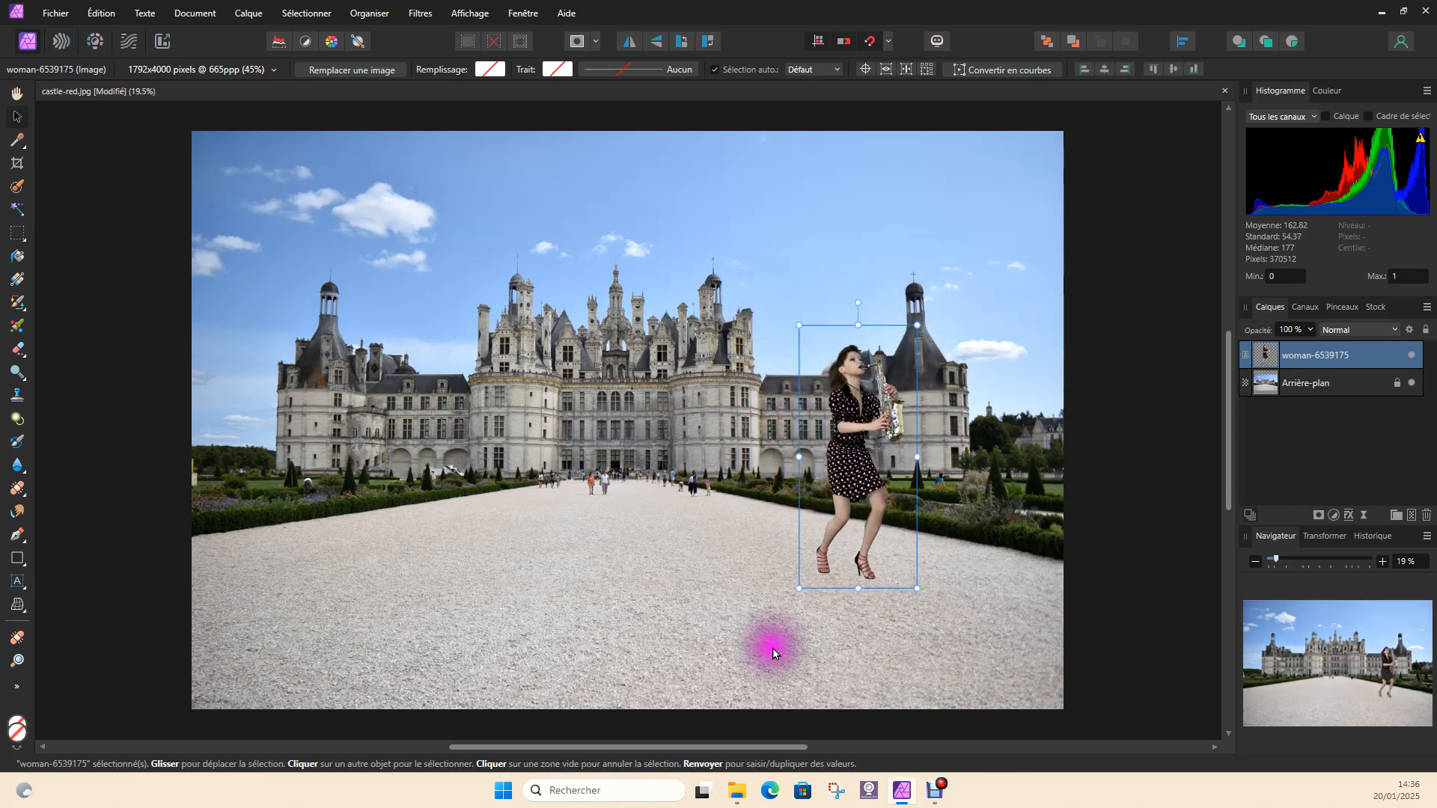
drag(799, 588, 799, 641)
drag(917, 479, 1053, 513)
mouse_move(914, 630)
mouse_down()
mouse_move(930, 465)
mouse_move(915, 629)
mouse_up()
drag(916, 327, 914, 501)
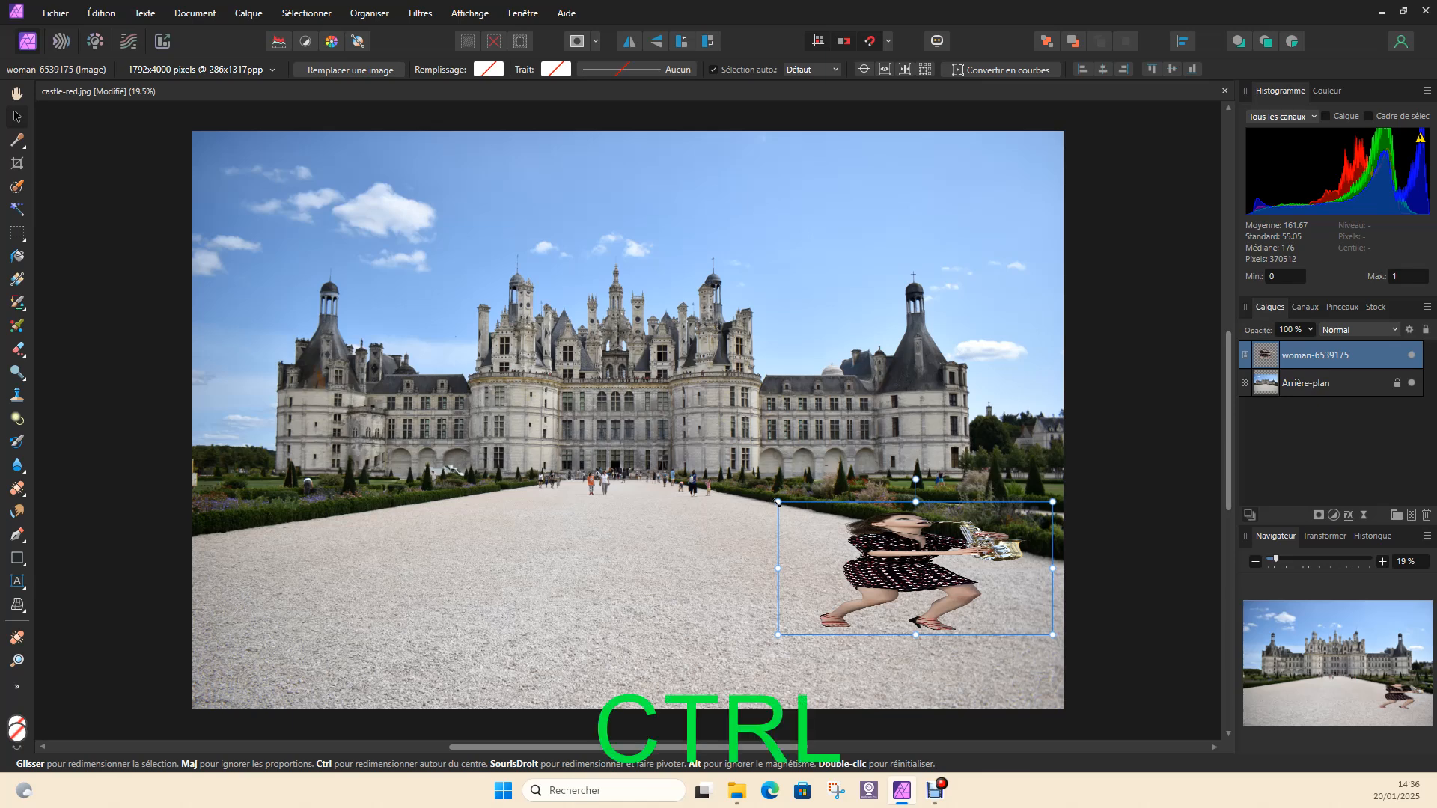
key(ctrl+z)
key(ctrl+z)
Move the woman further right so she stands on the gravel beside the right hedge, in front of the castle's right tower
key(ctrl+3)
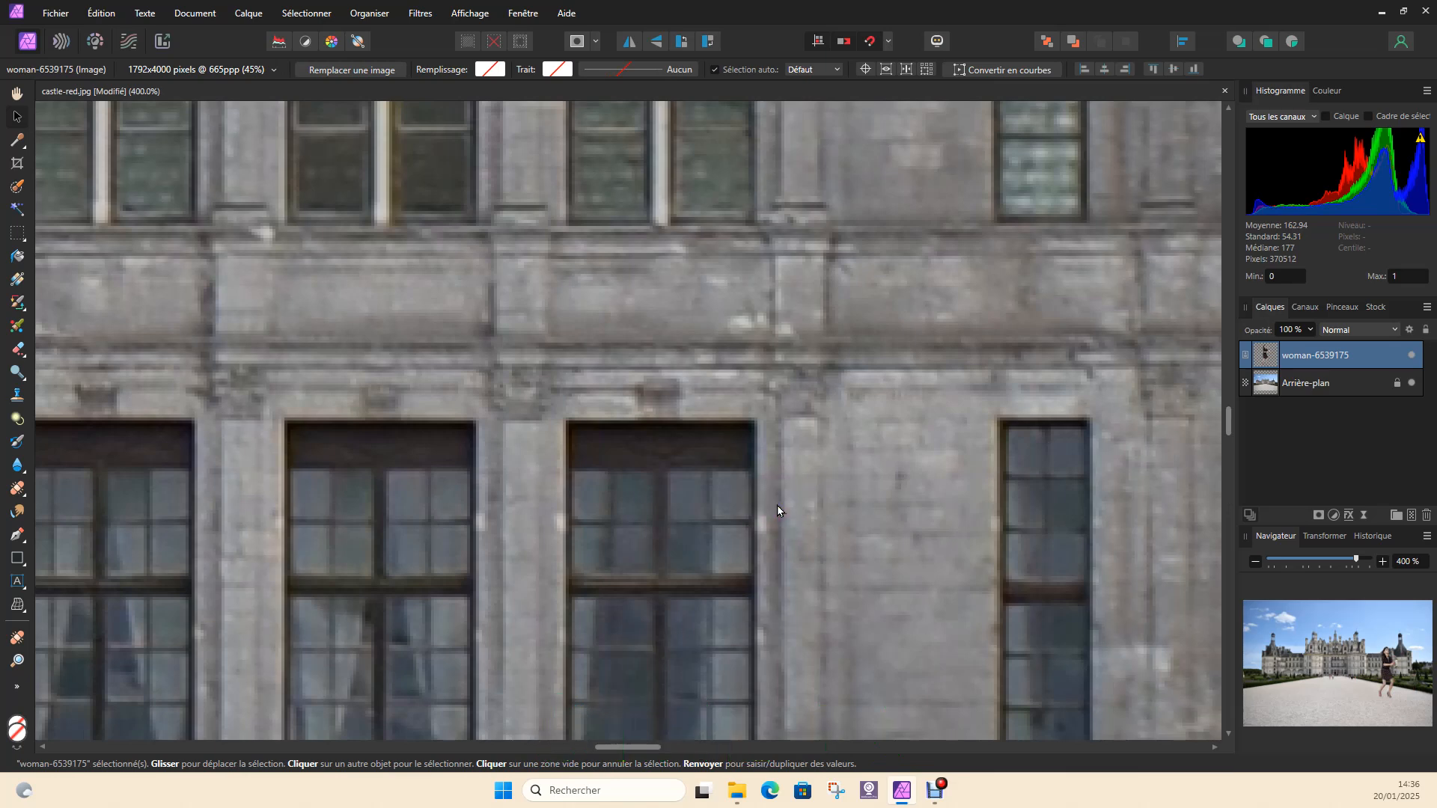
key(ctrl)
scroll(831, 559, down, 10)
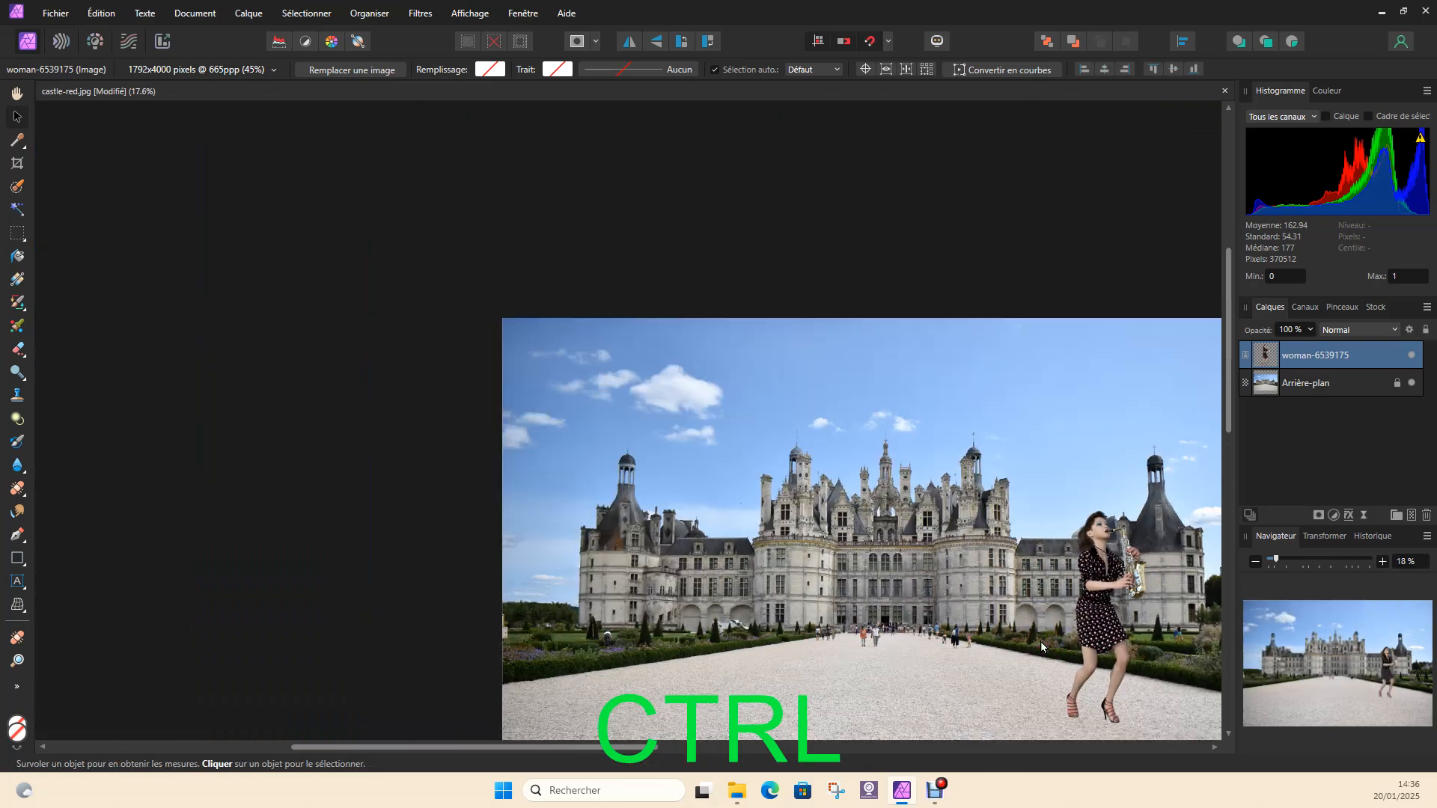
ctrl+click(1046, 648)
scroll(1050, 653, down, 1)
key(space)
drag(1054, 479, 868, 312)
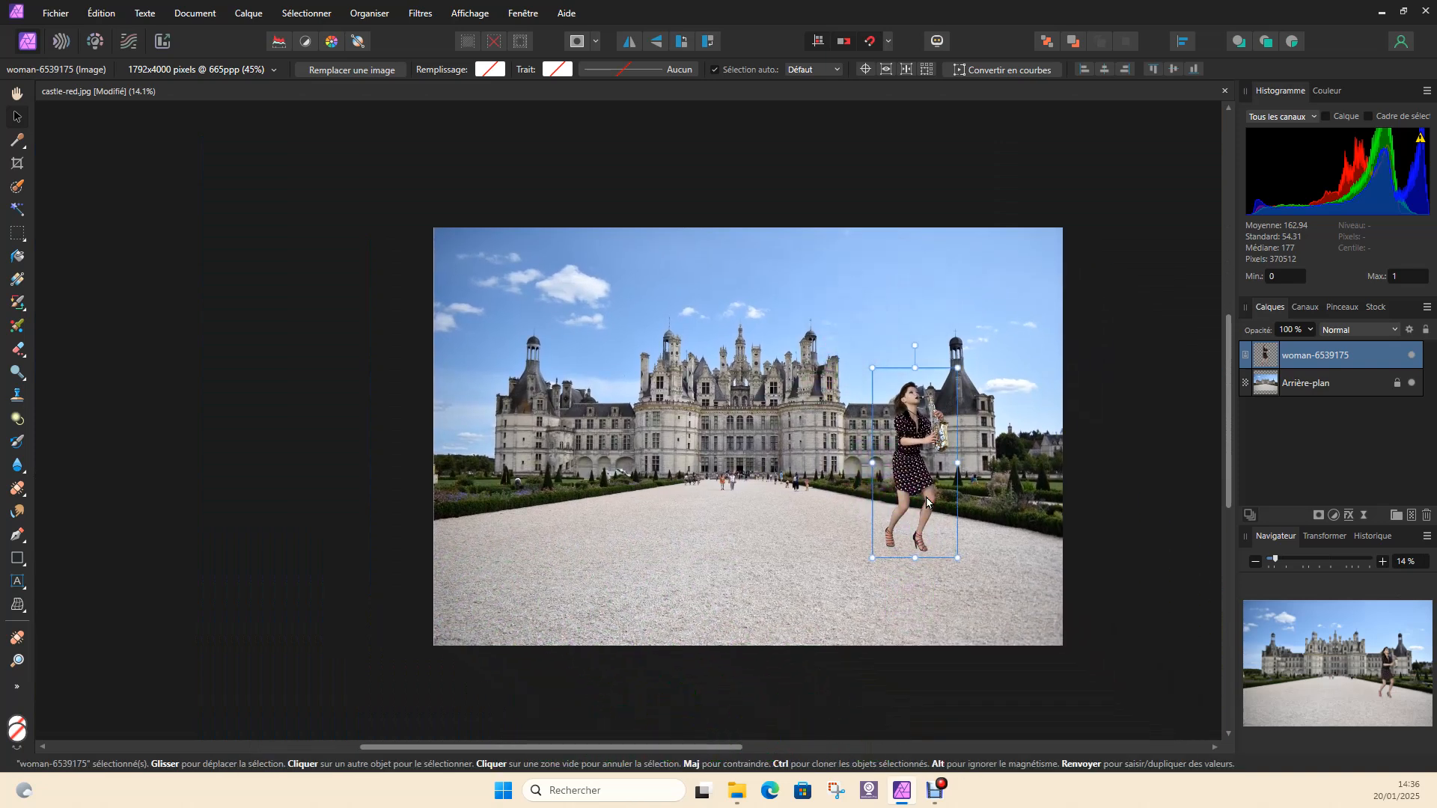
scroll(911, 591, up, 2)
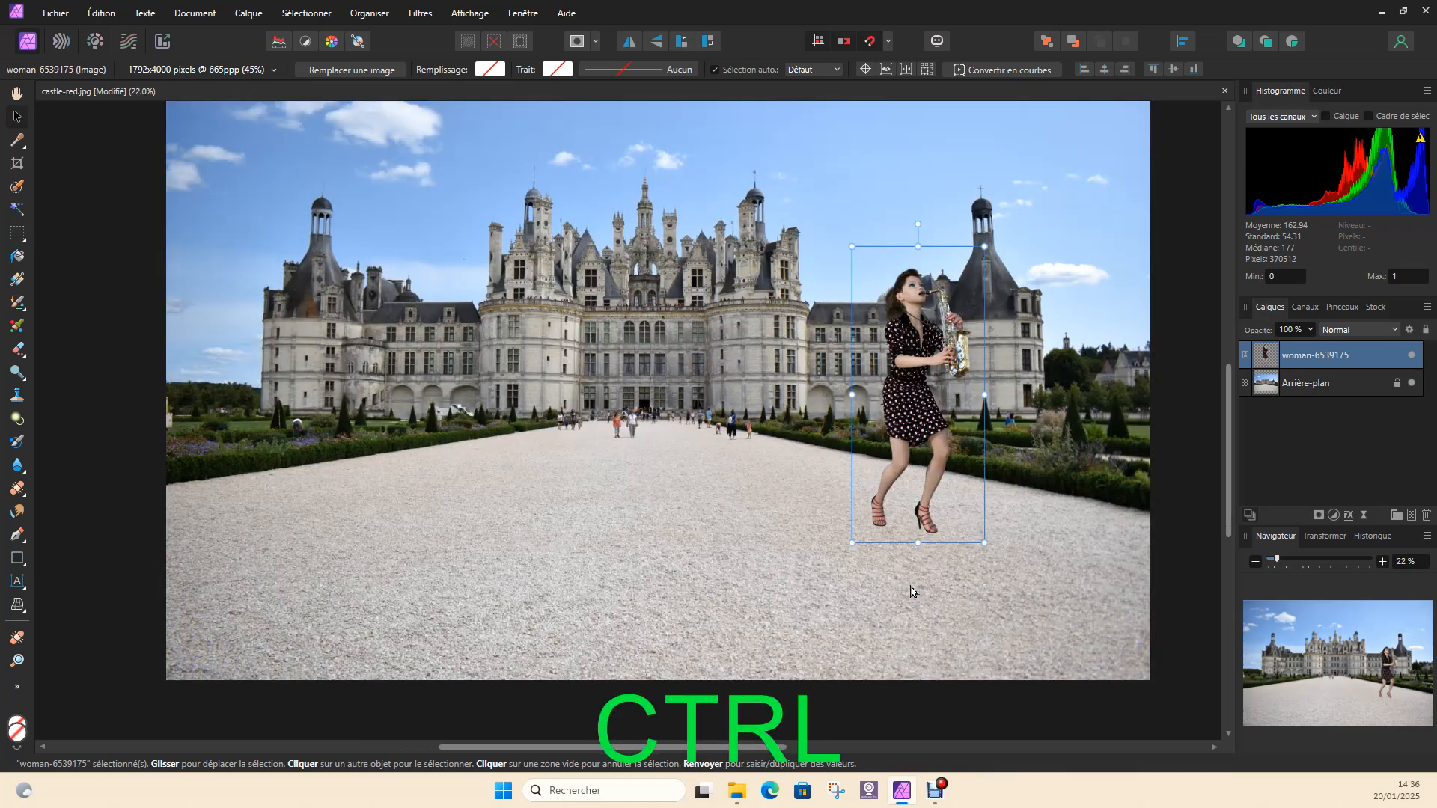
drag(917, 408, 1001, 394)
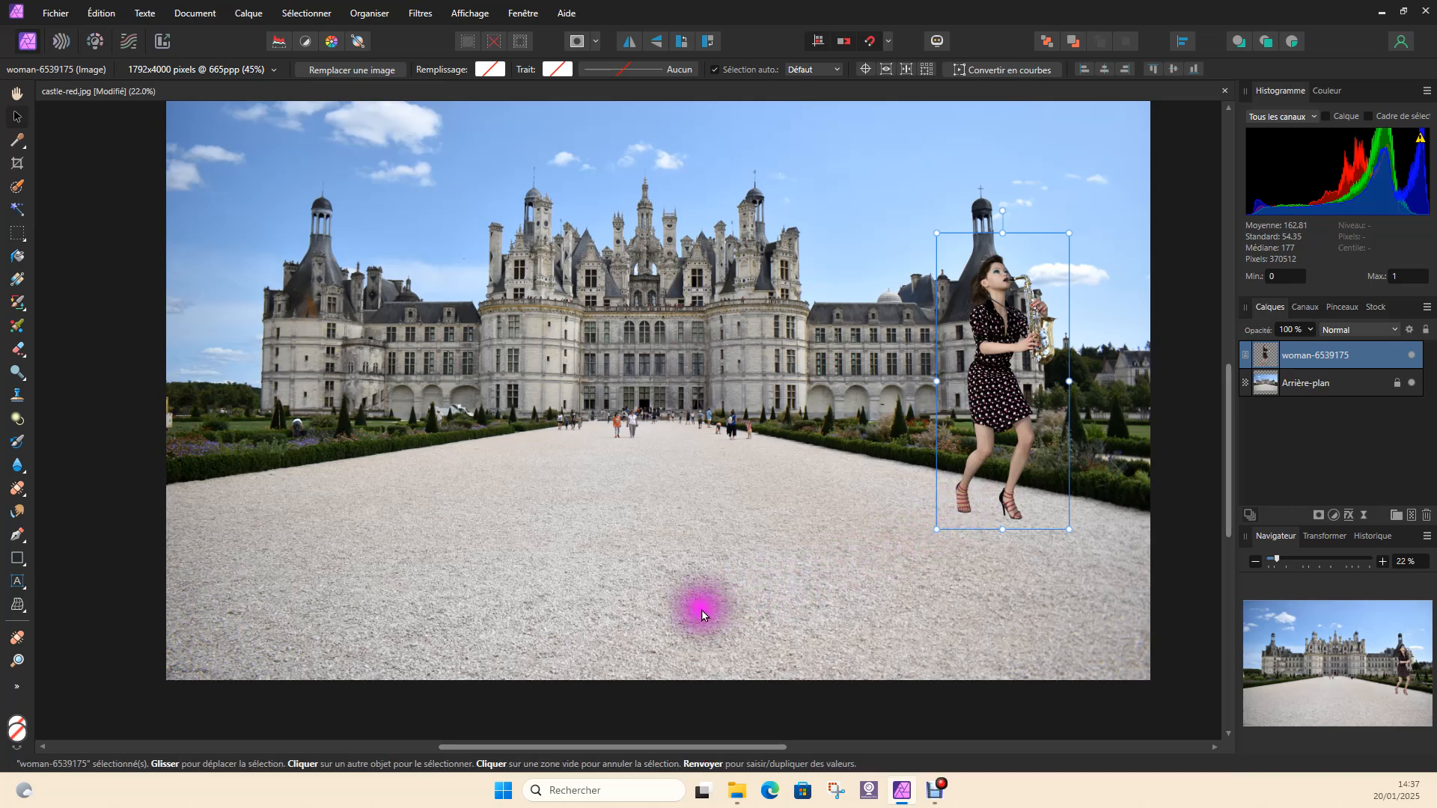
drag(1008, 380, 990, 371)
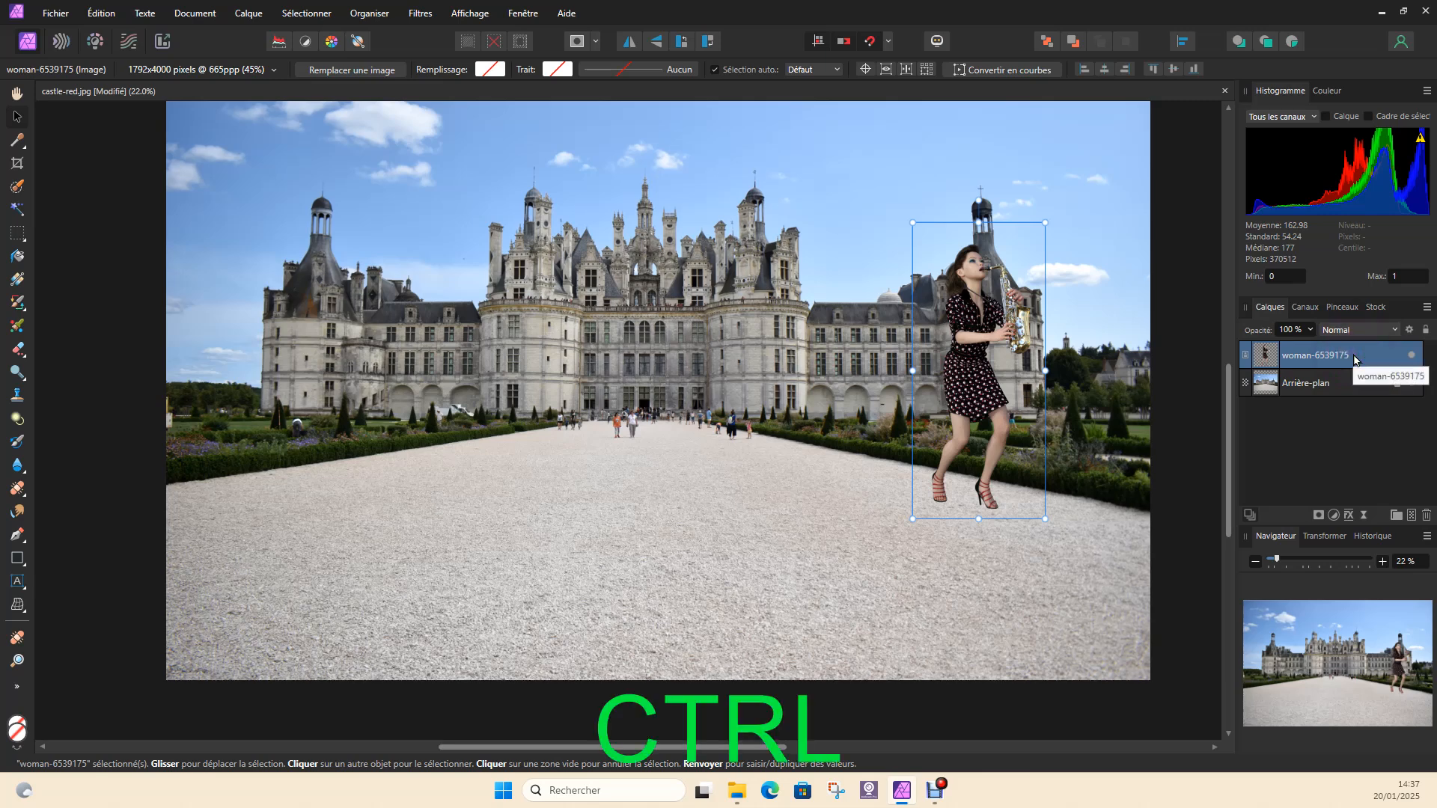
Duplicate the woman-6539175 layer
key(ctrl+j)
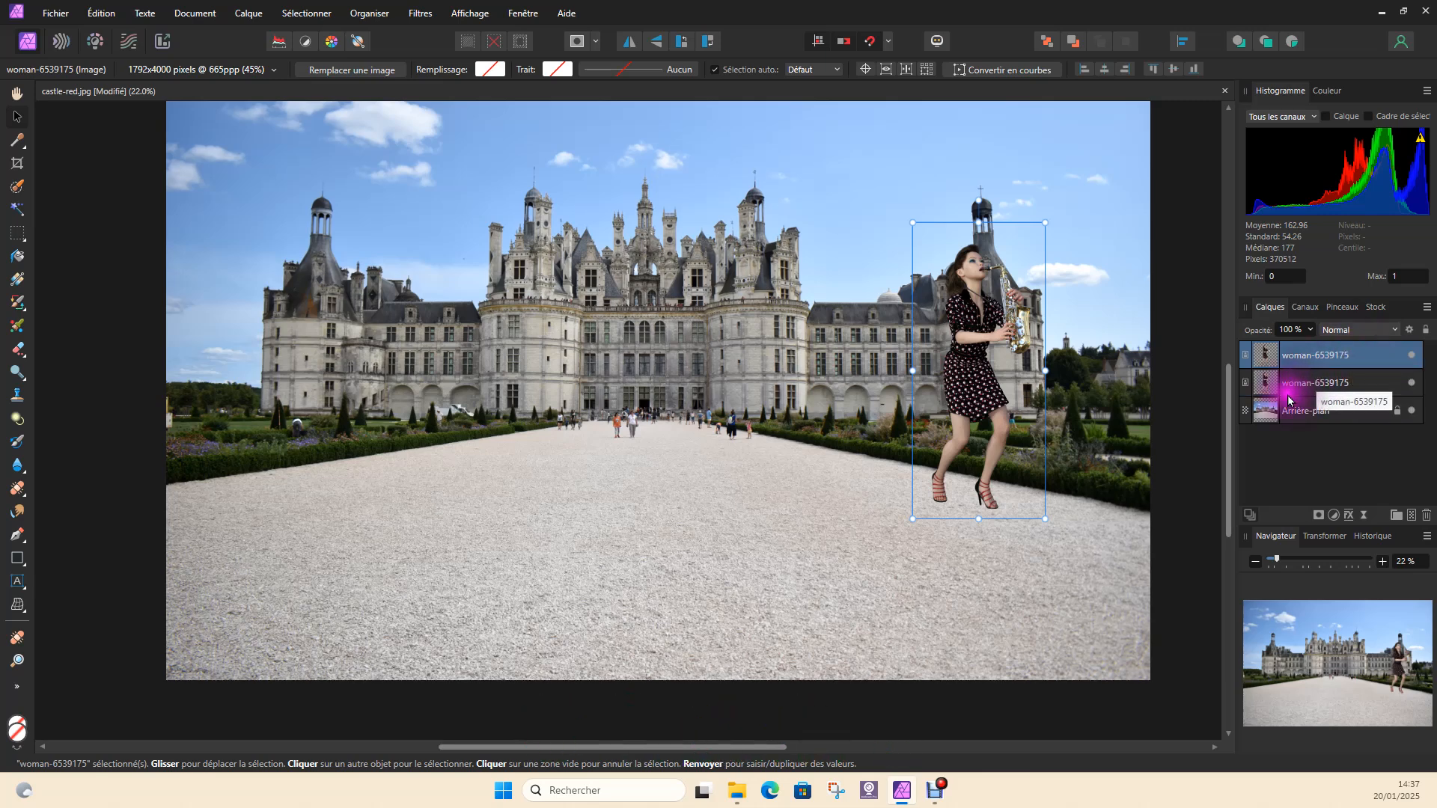
right_click(1310, 358)
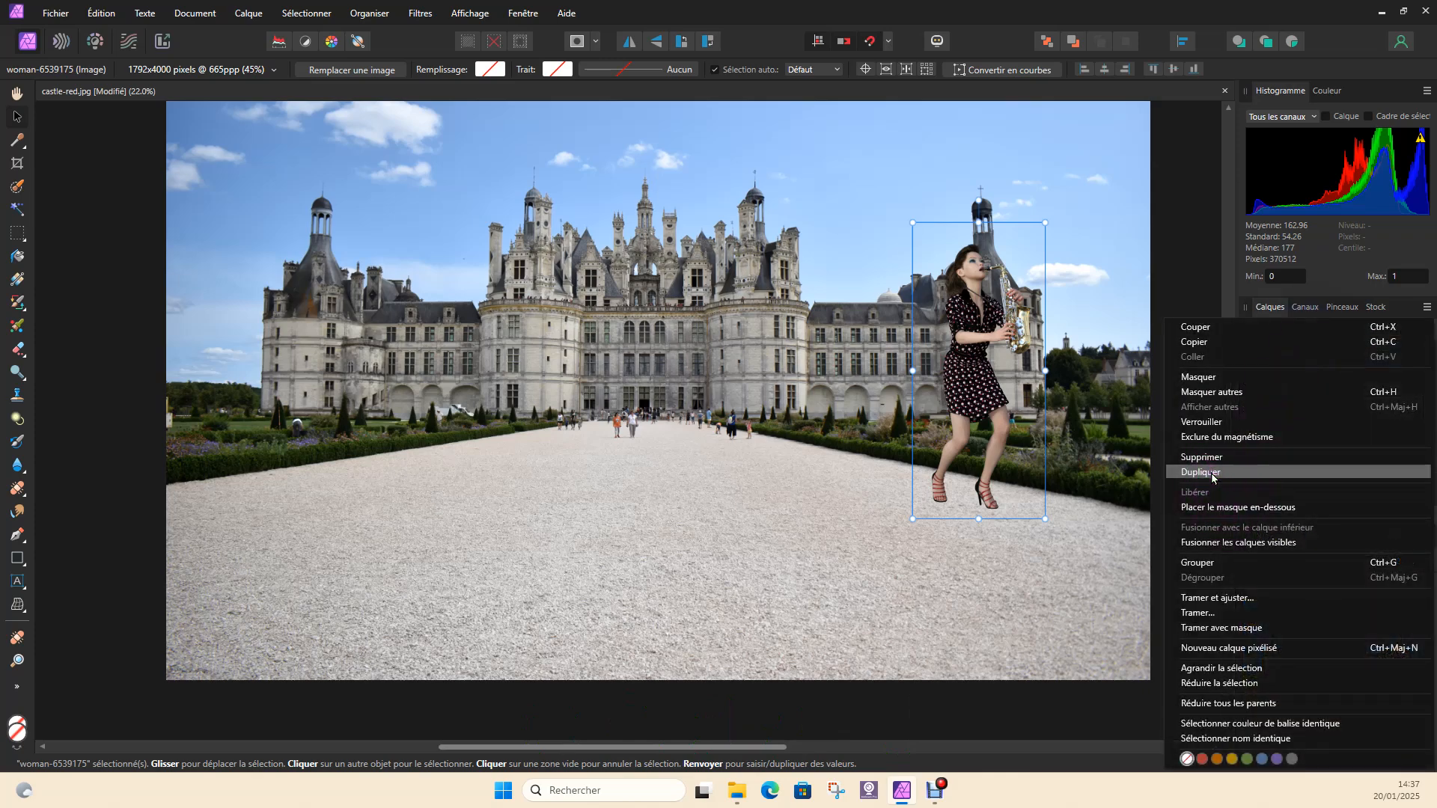
click(1202, 296)
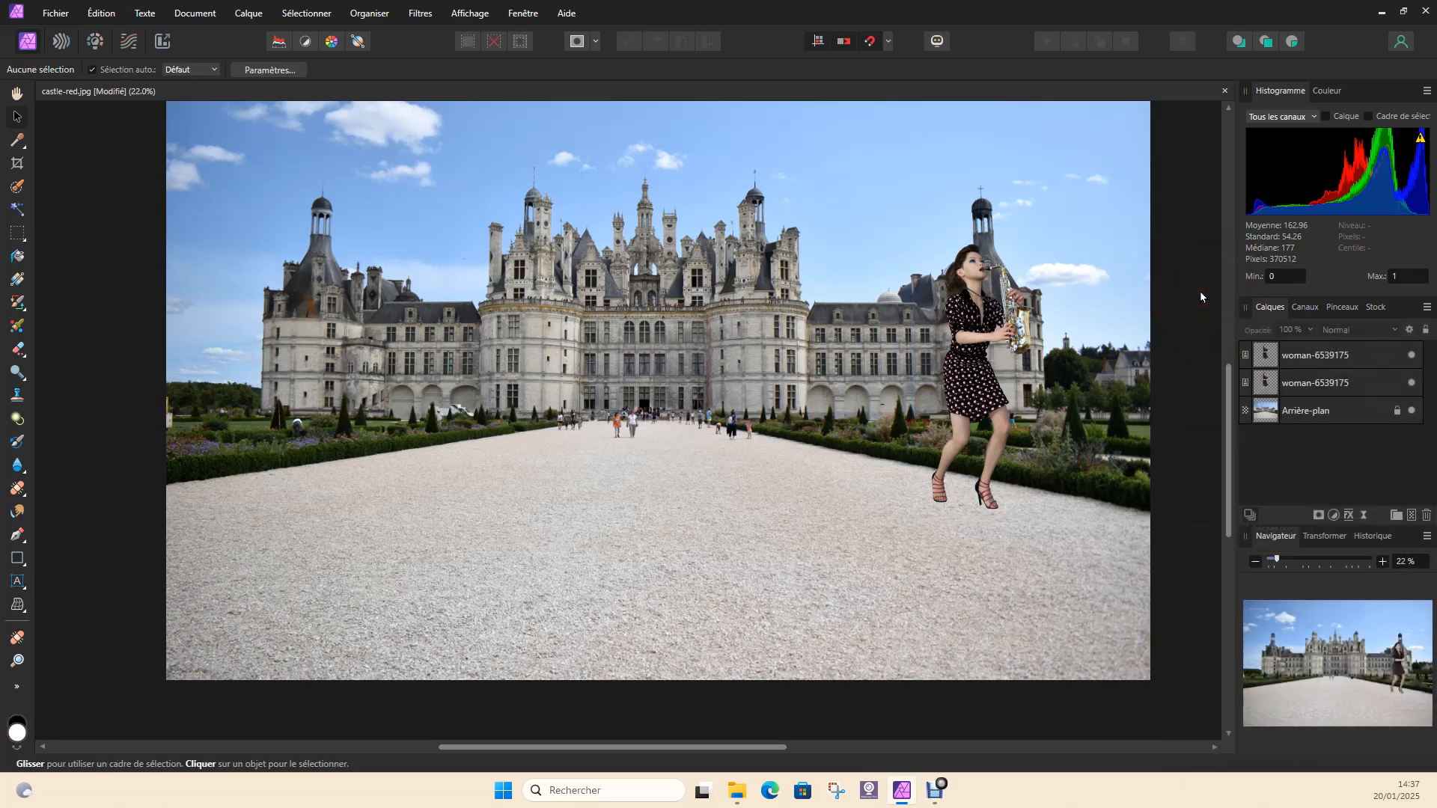
Rename the lower of the two woman-6539175 layers as ombre
double_click(1315, 383)
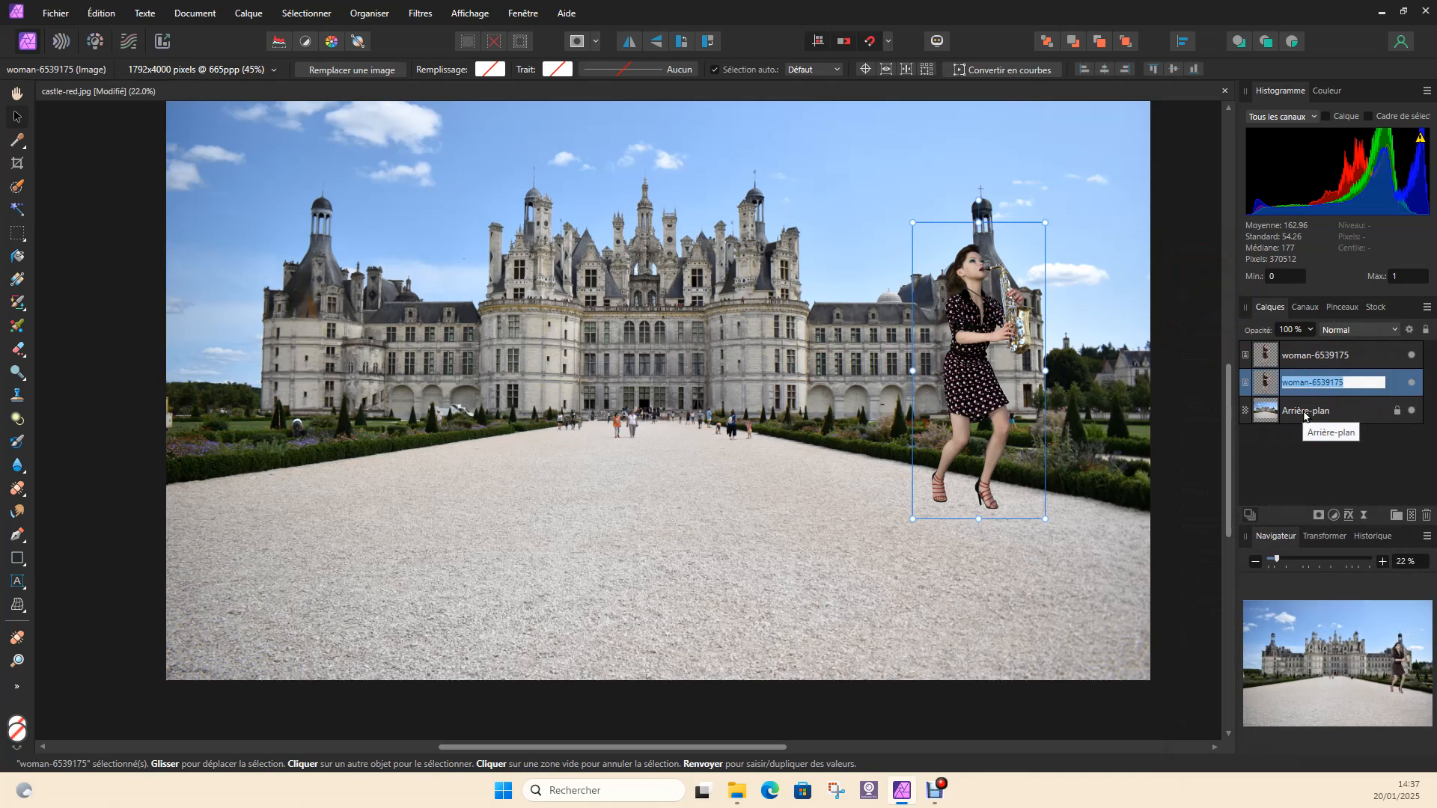
click(1310, 384)
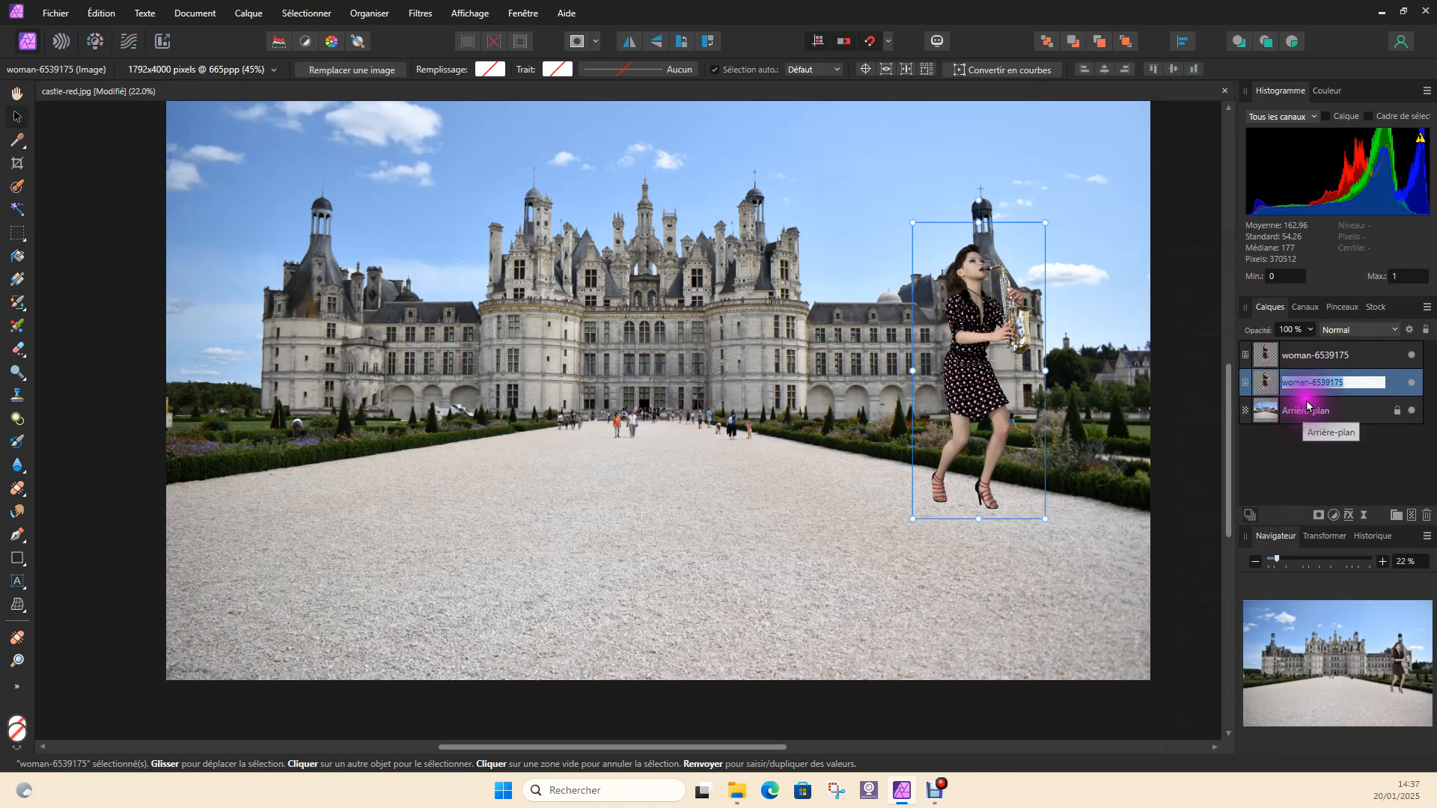
click(1308, 385)
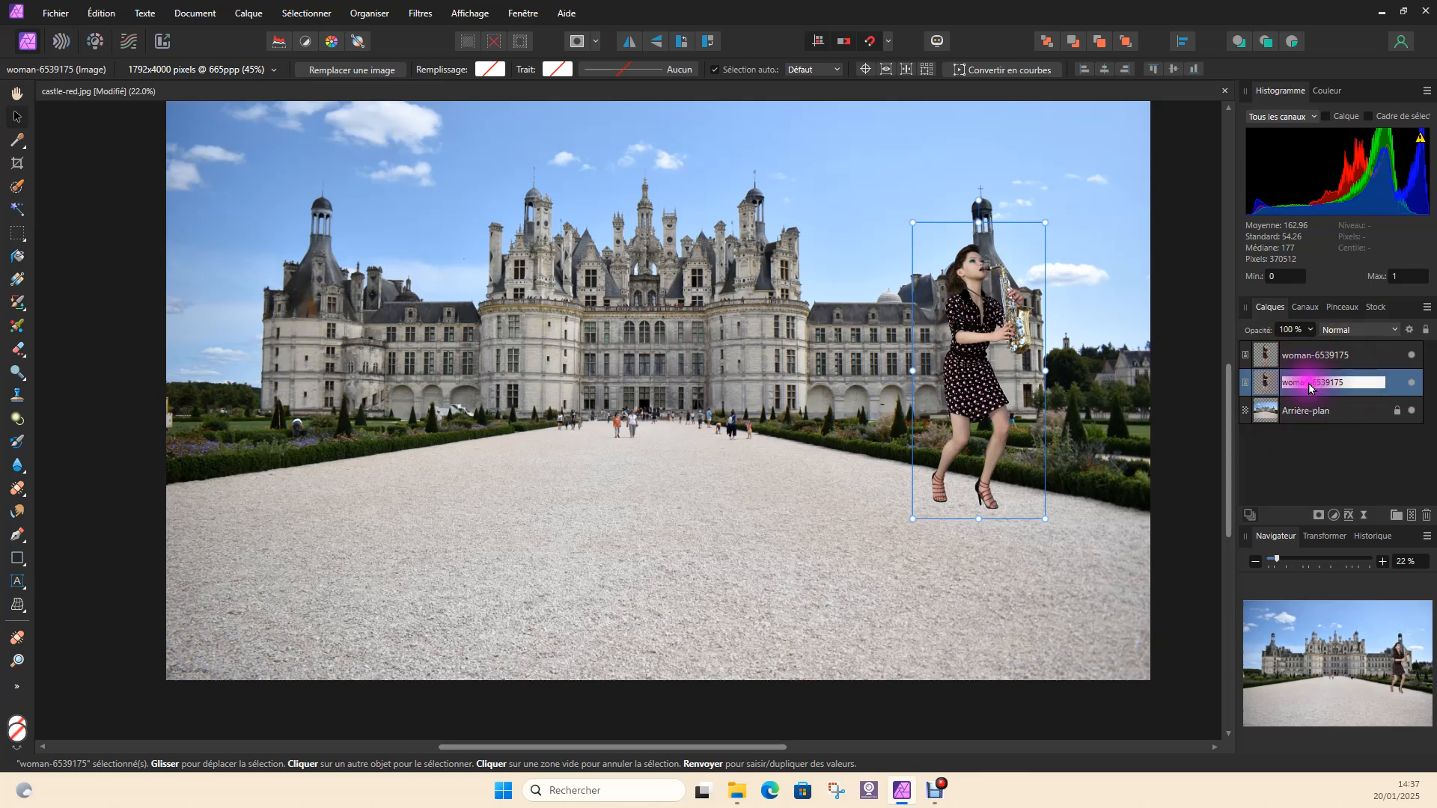
click(1311, 412)
double_click(1313, 384)
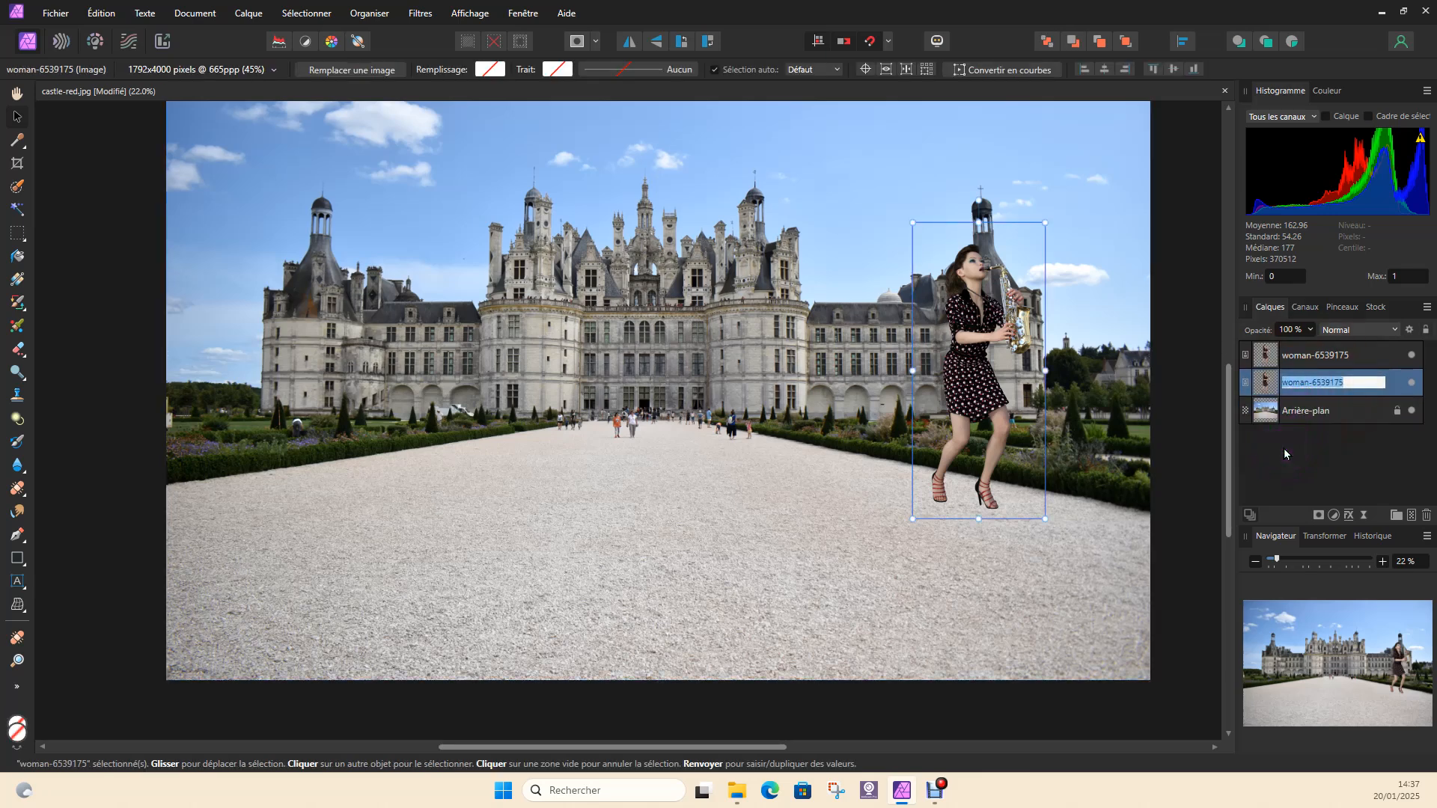
text(ombre)
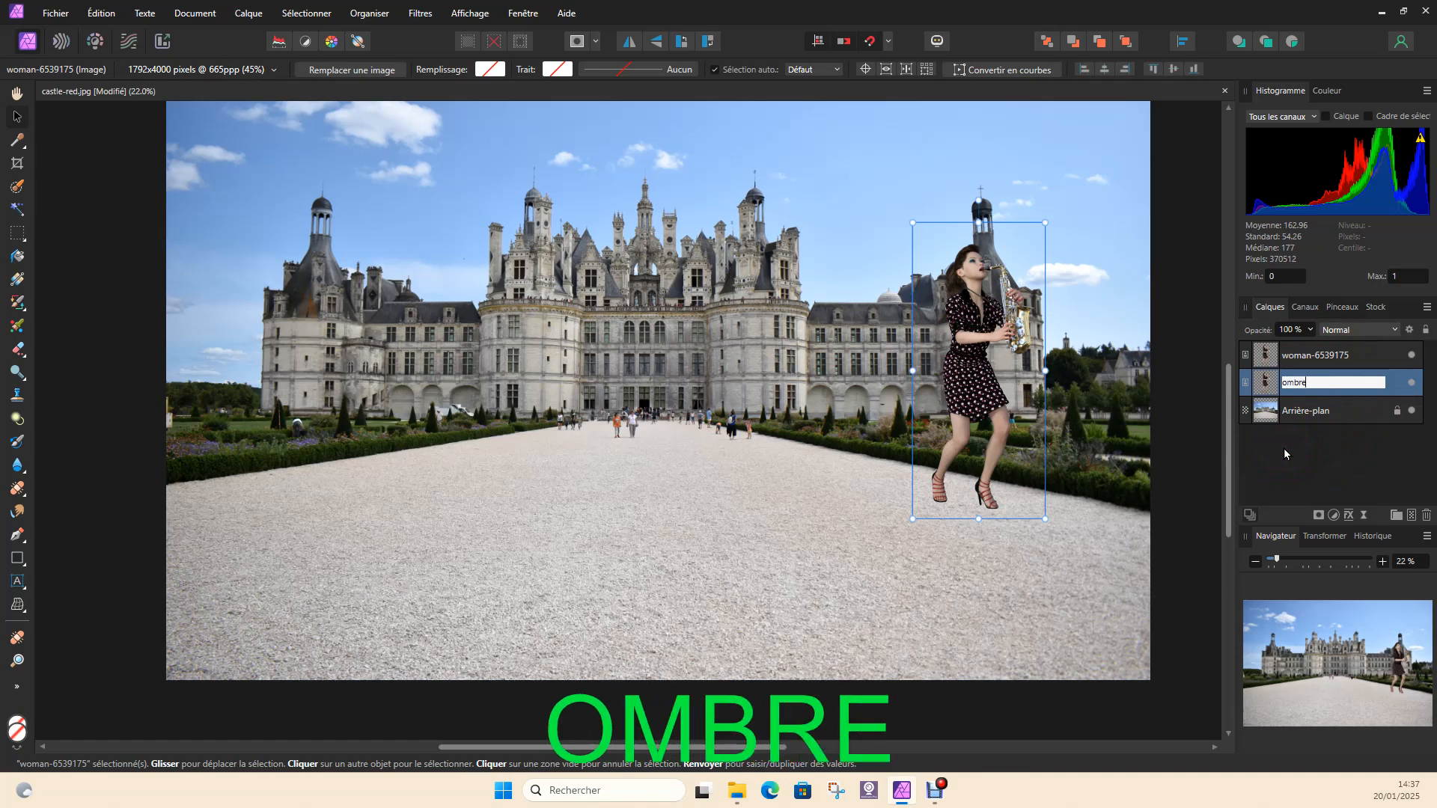
key(Return)
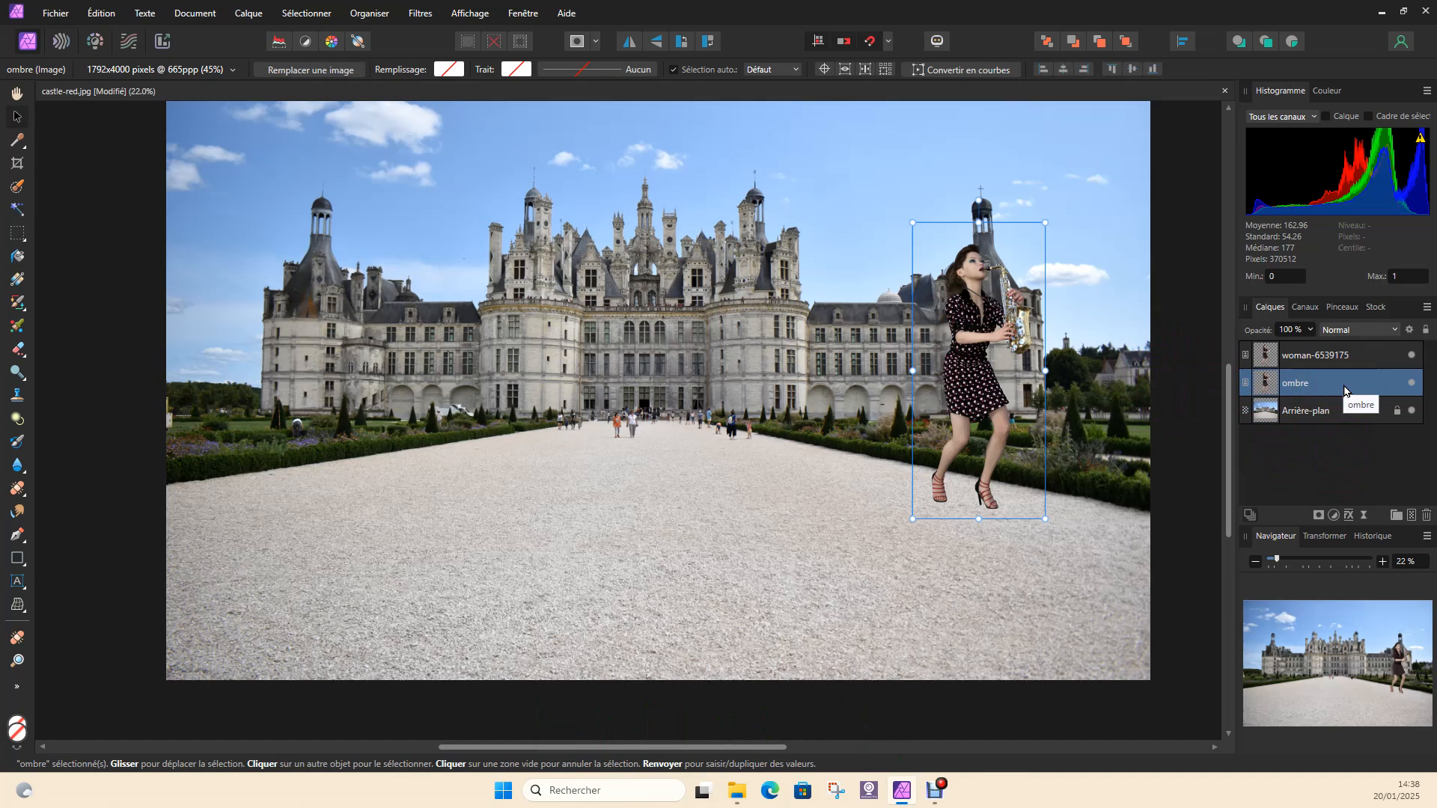
Hide the upper woman-6539175 layer and check the ombre layer by switching its visibility off and on
click(1413, 385)
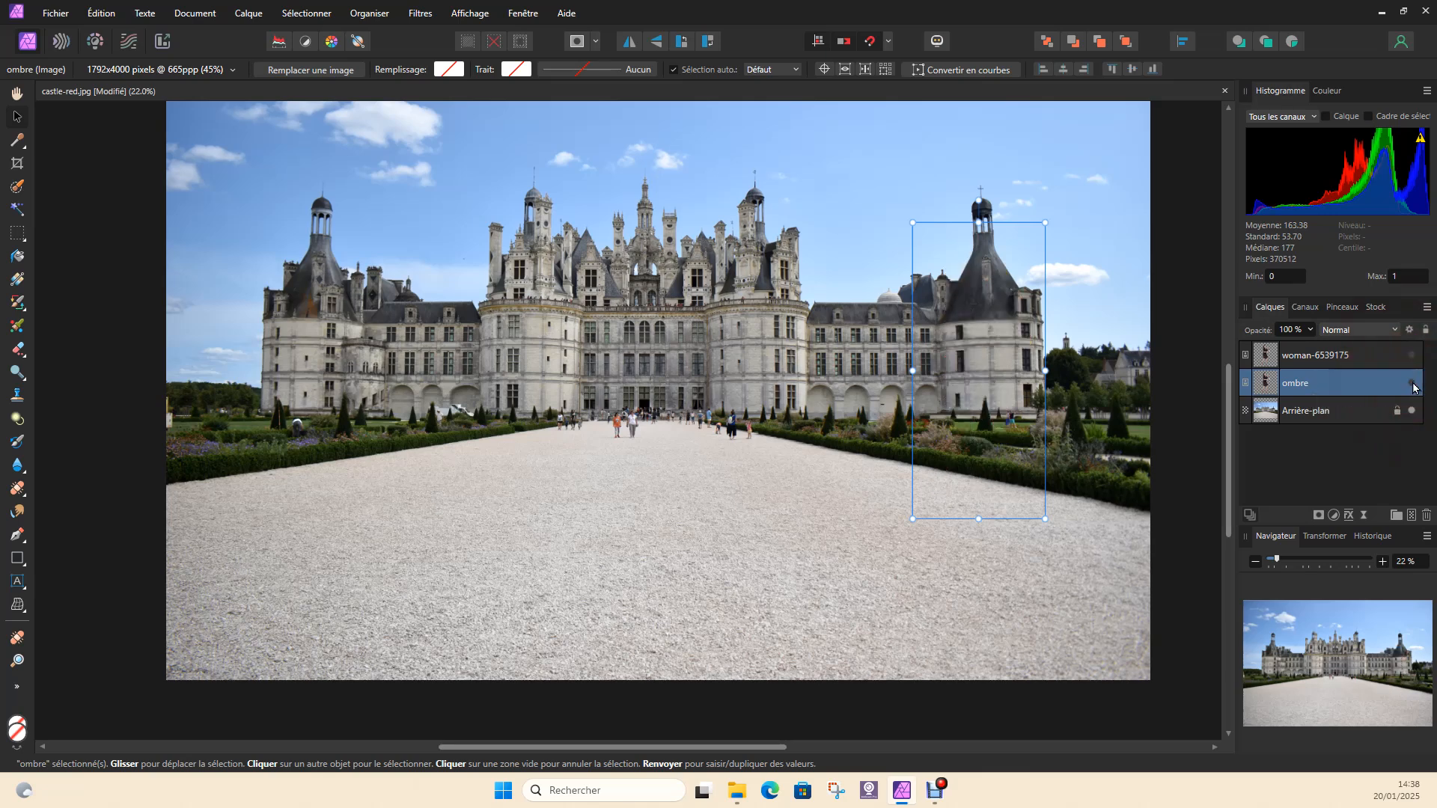
click(1413, 385)
click(1412, 385)
click(1413, 384)
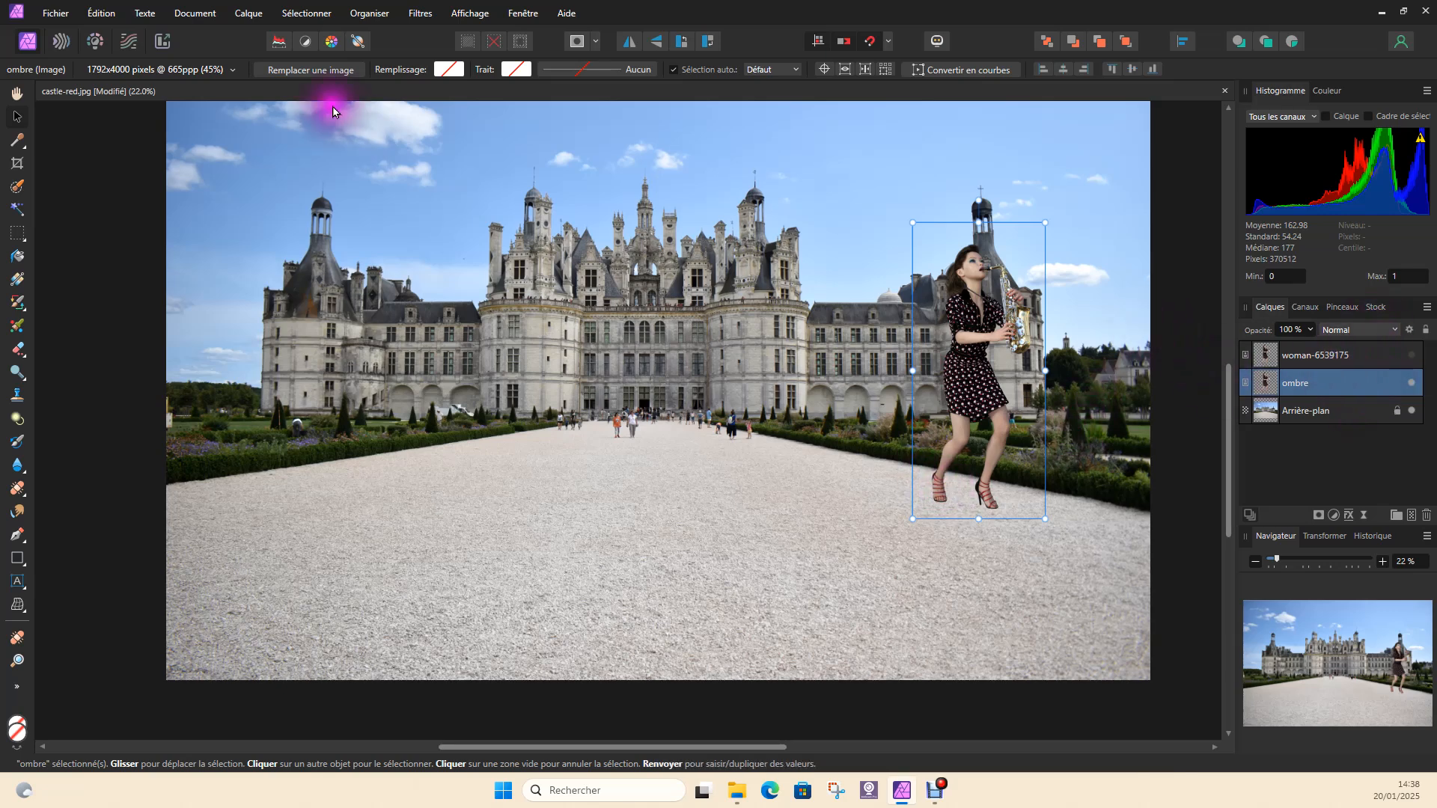
Add a Threshold (Seuil) adjustment layer above the ombre layer
click(250, 13)
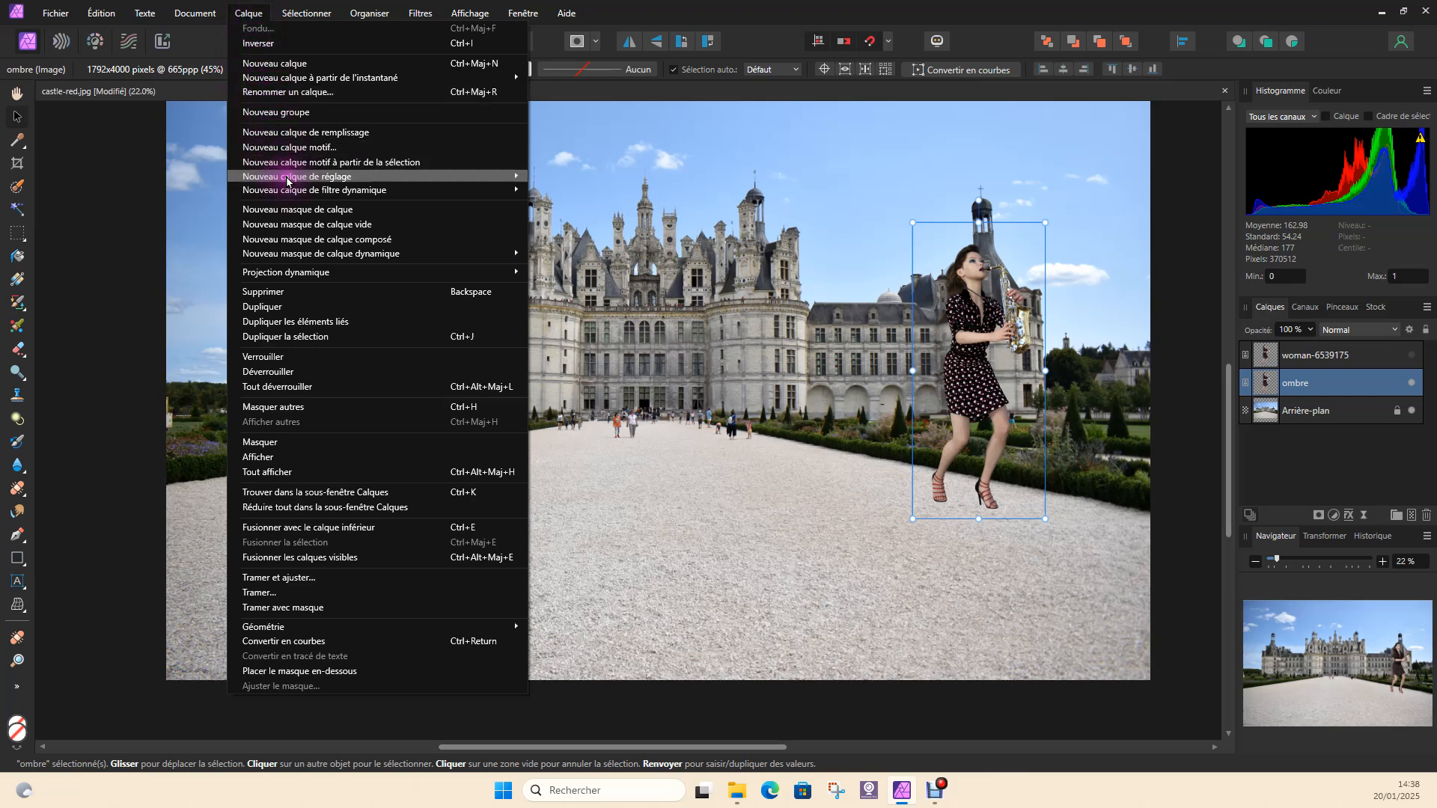
mouse_move(286, 181)
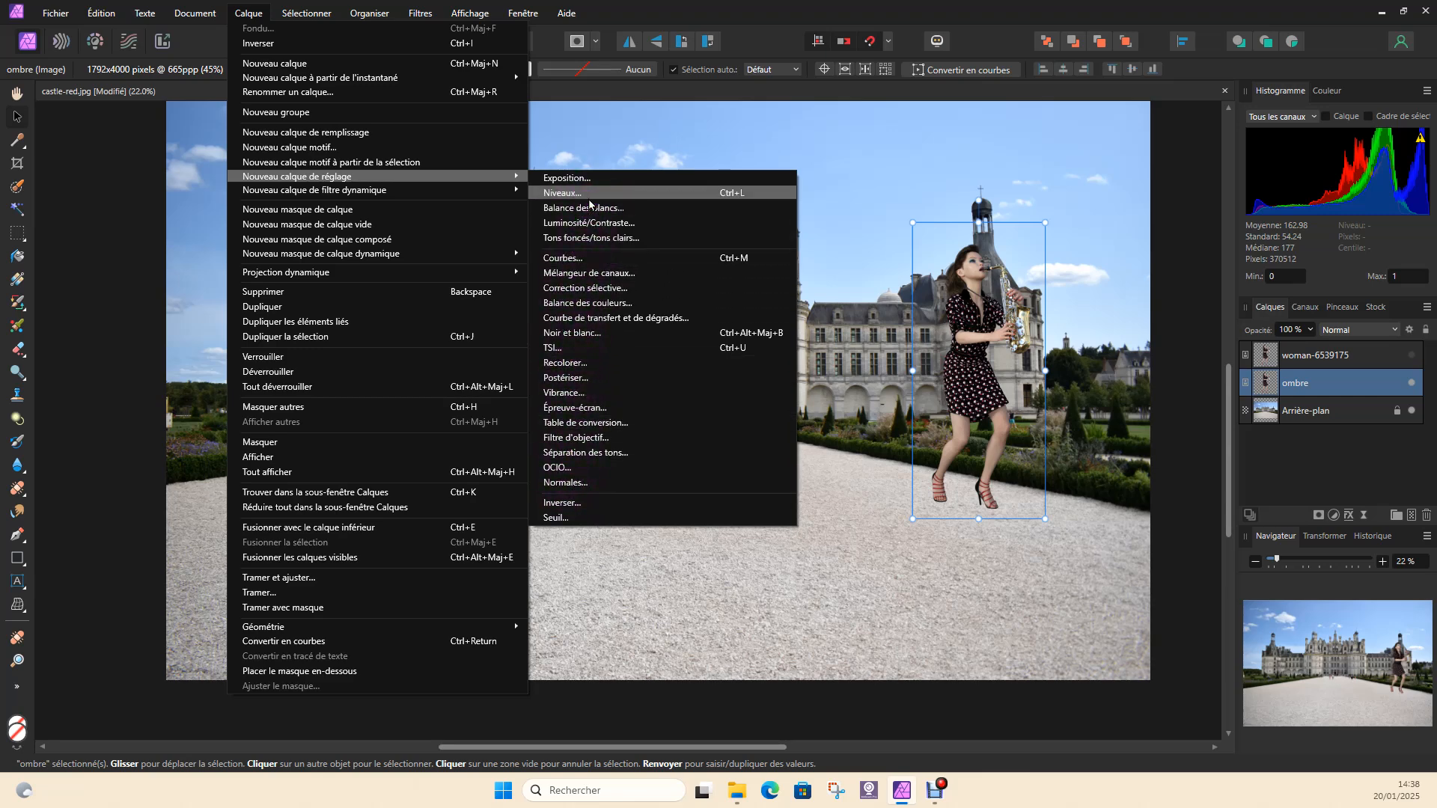
click(557, 518)
drag(676, 425, 643, 302)
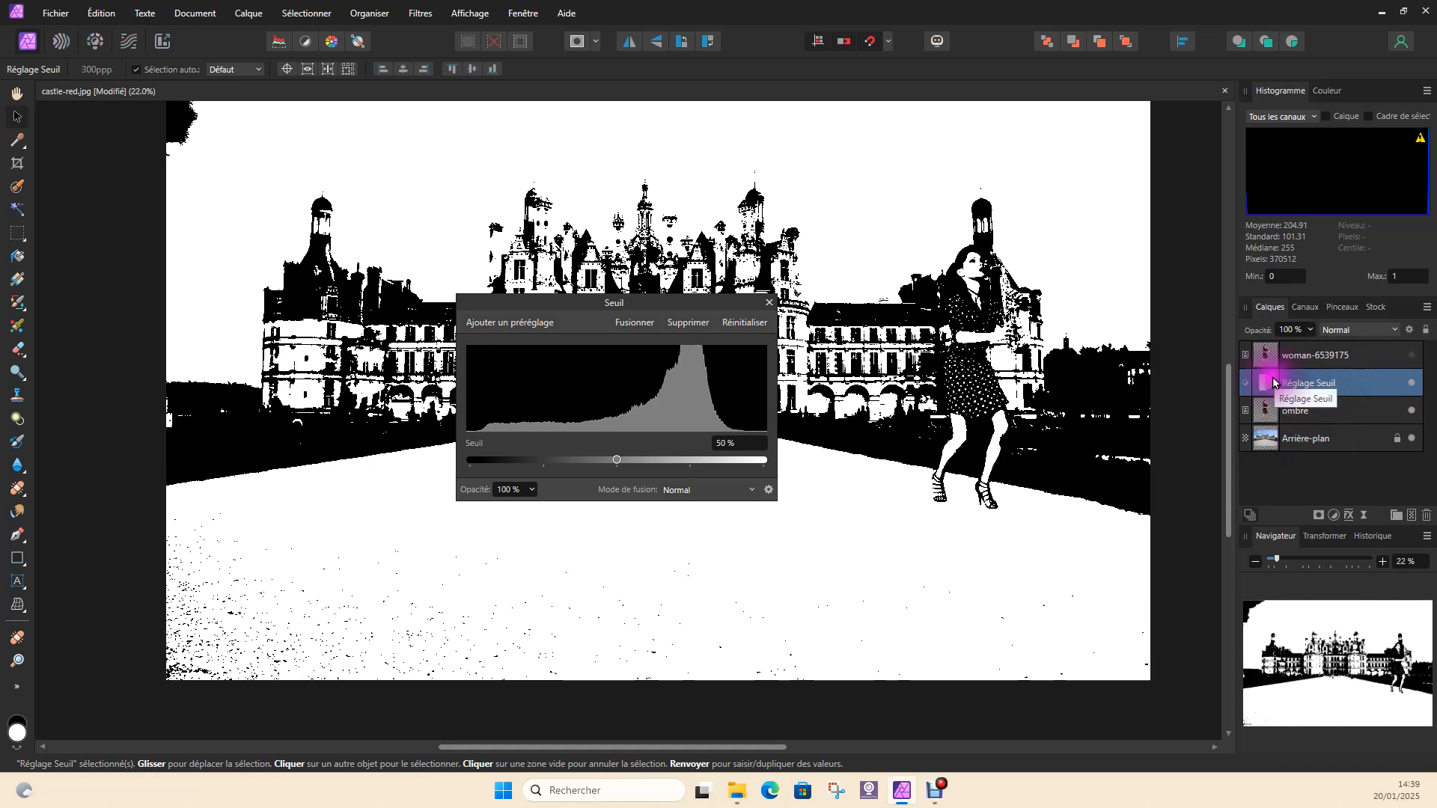
Nest the Seuil adjustment inside the ombre layer so it affects only the duplicated woman
drag(1269, 383, 1274, 409)
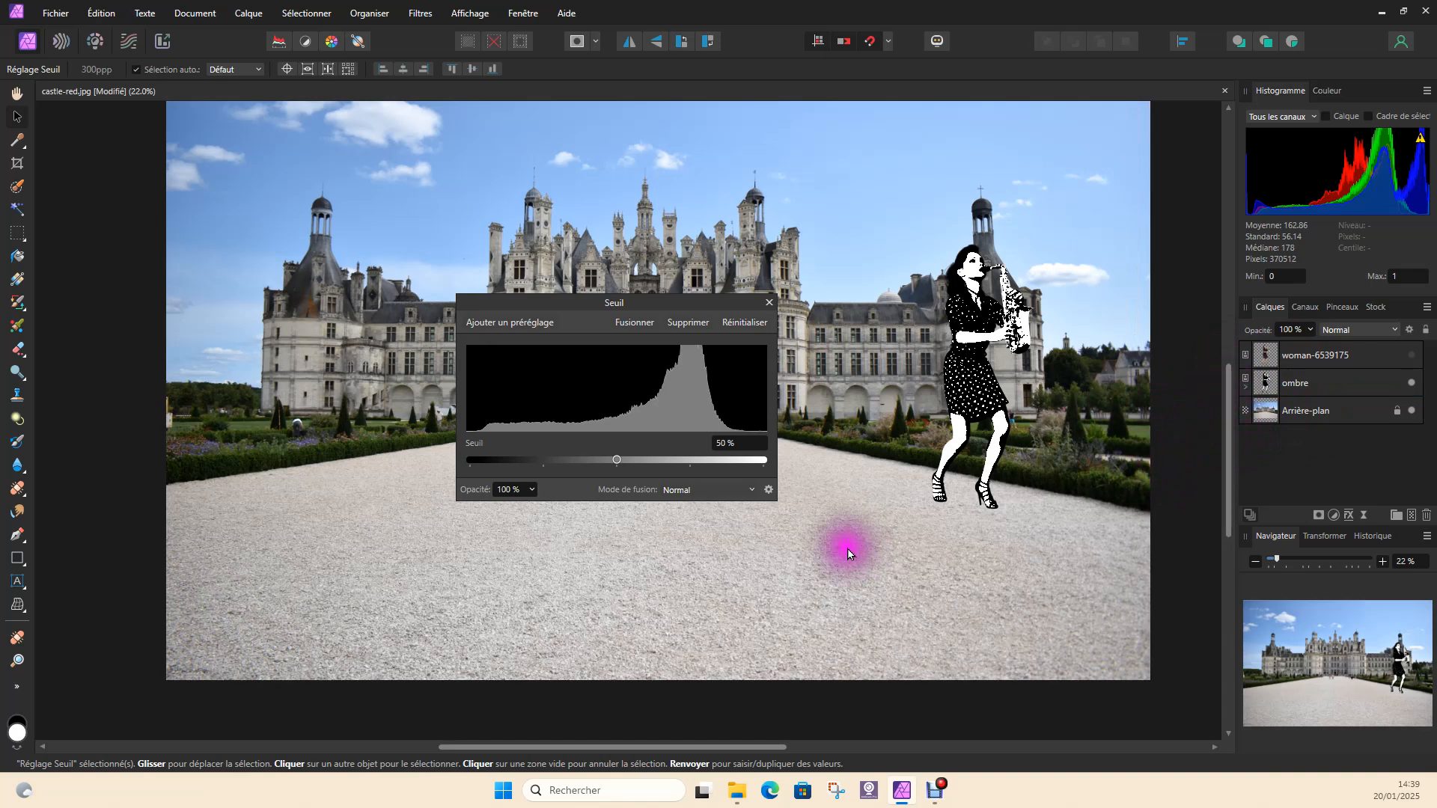
click(679, 295)
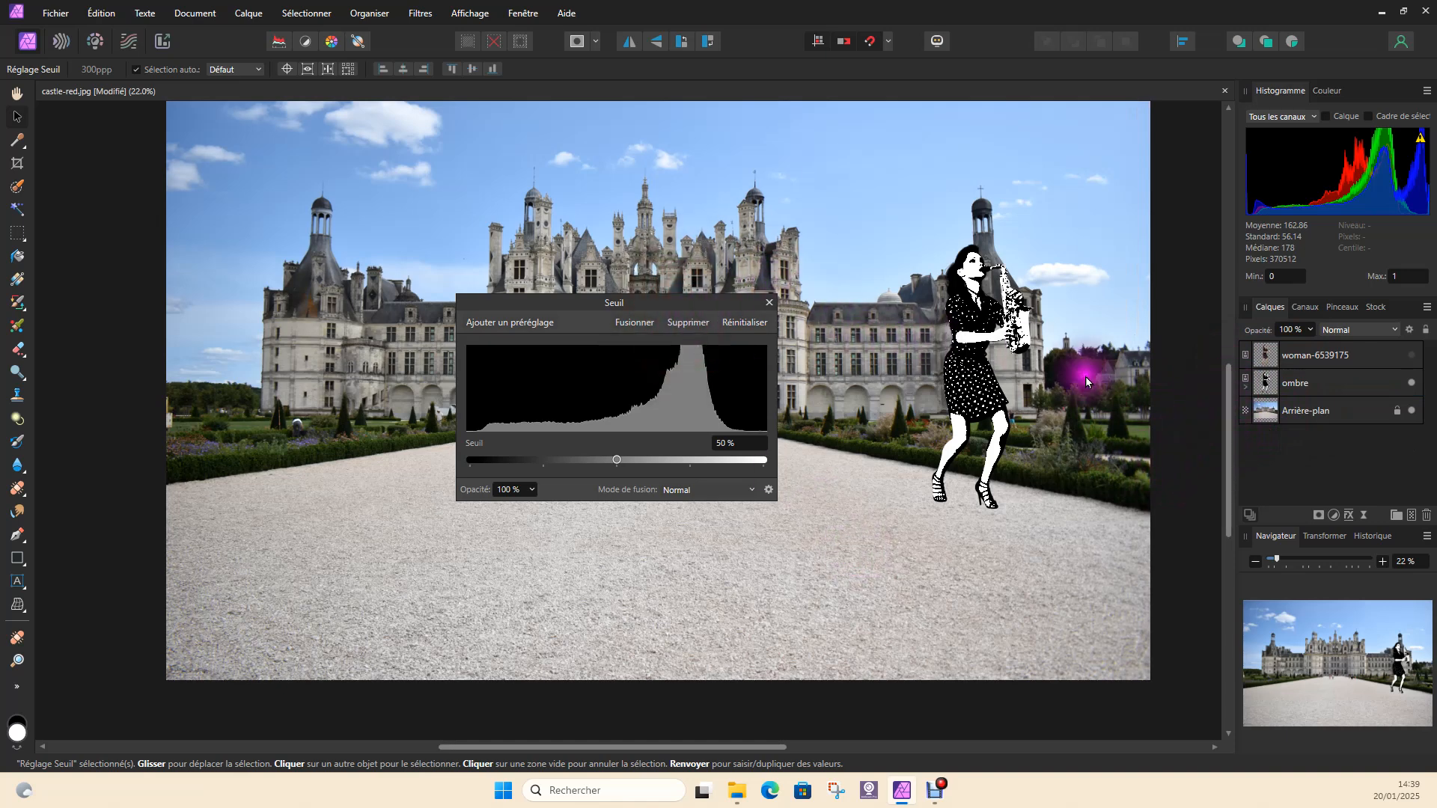
click(1246, 388)
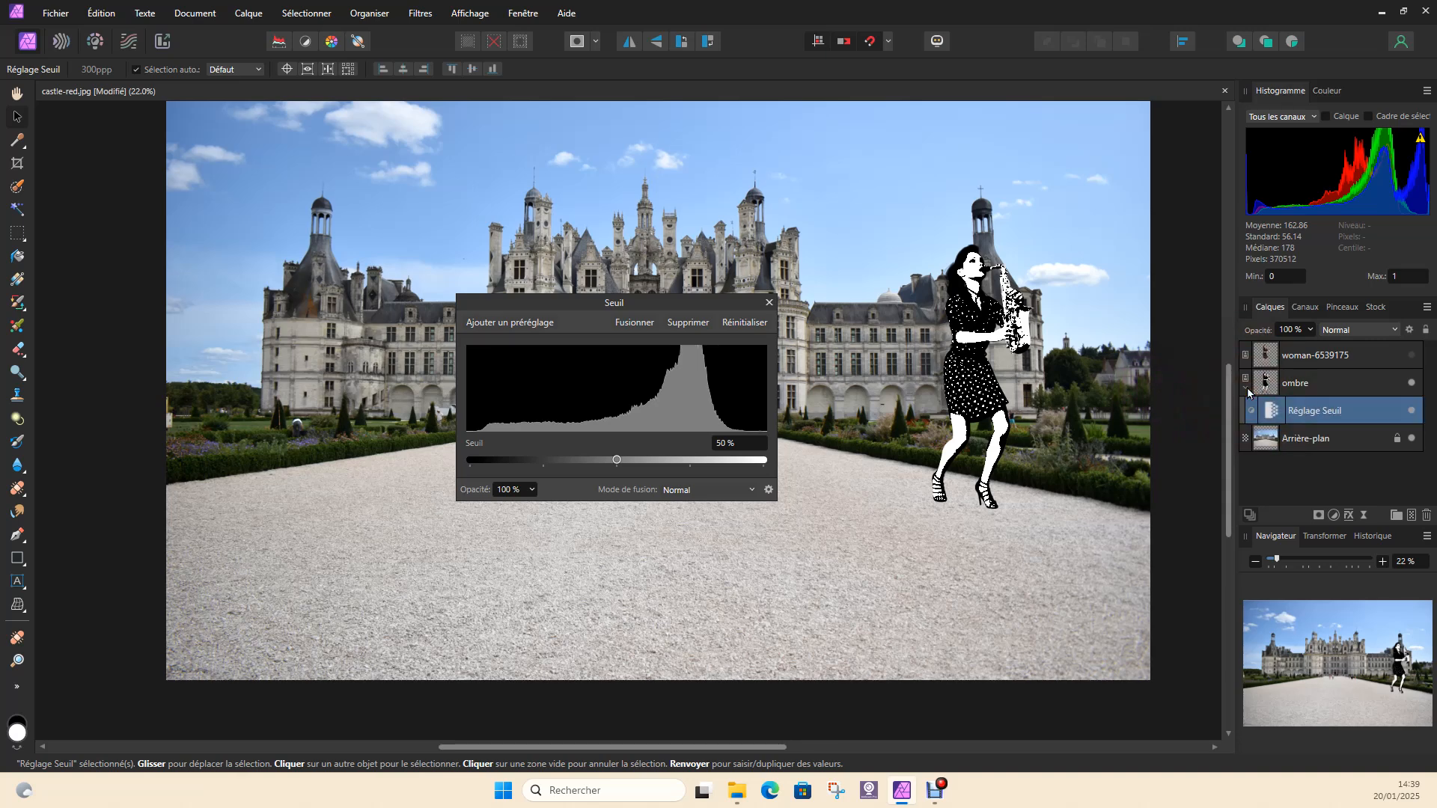
click(1246, 387)
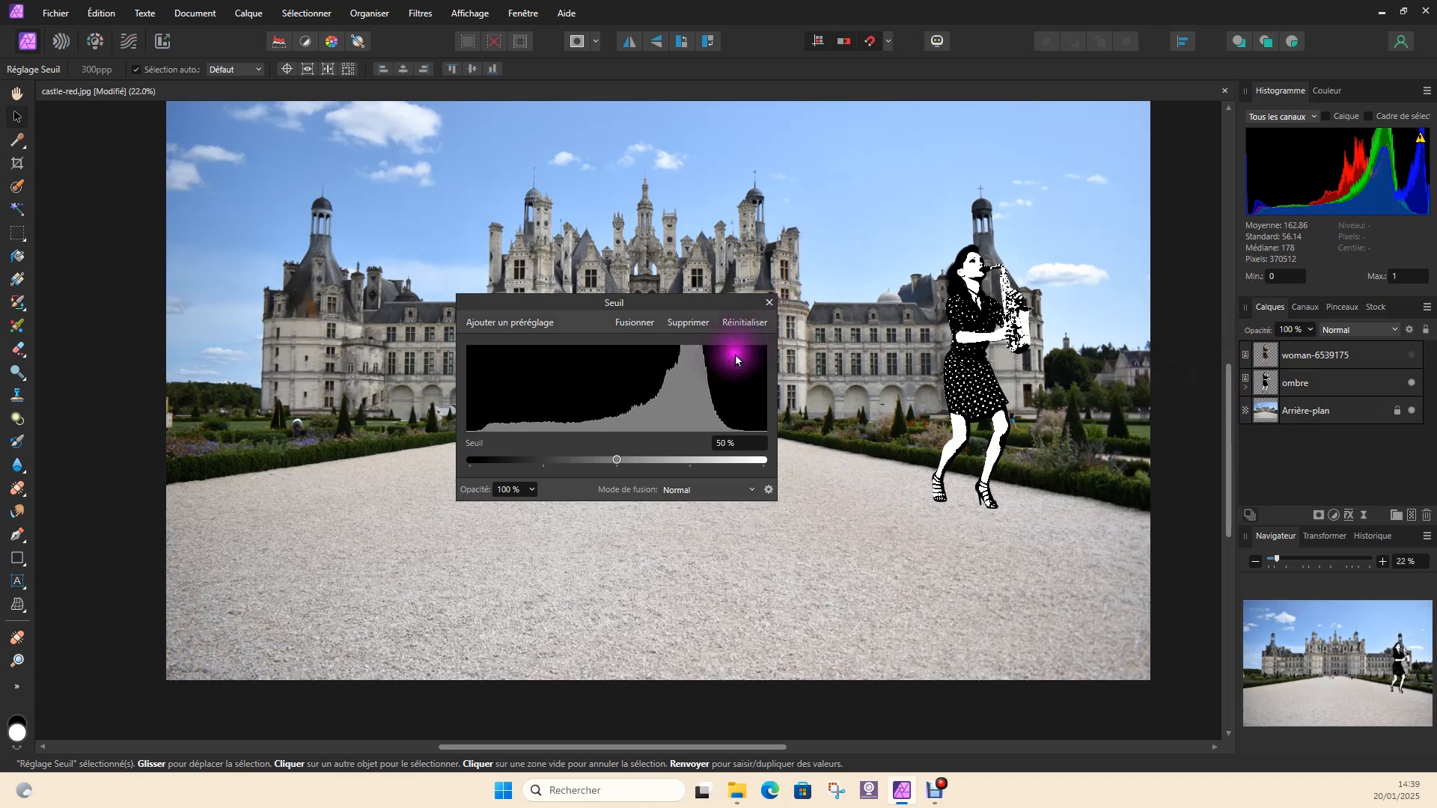
drag(663, 299, 715, 346)
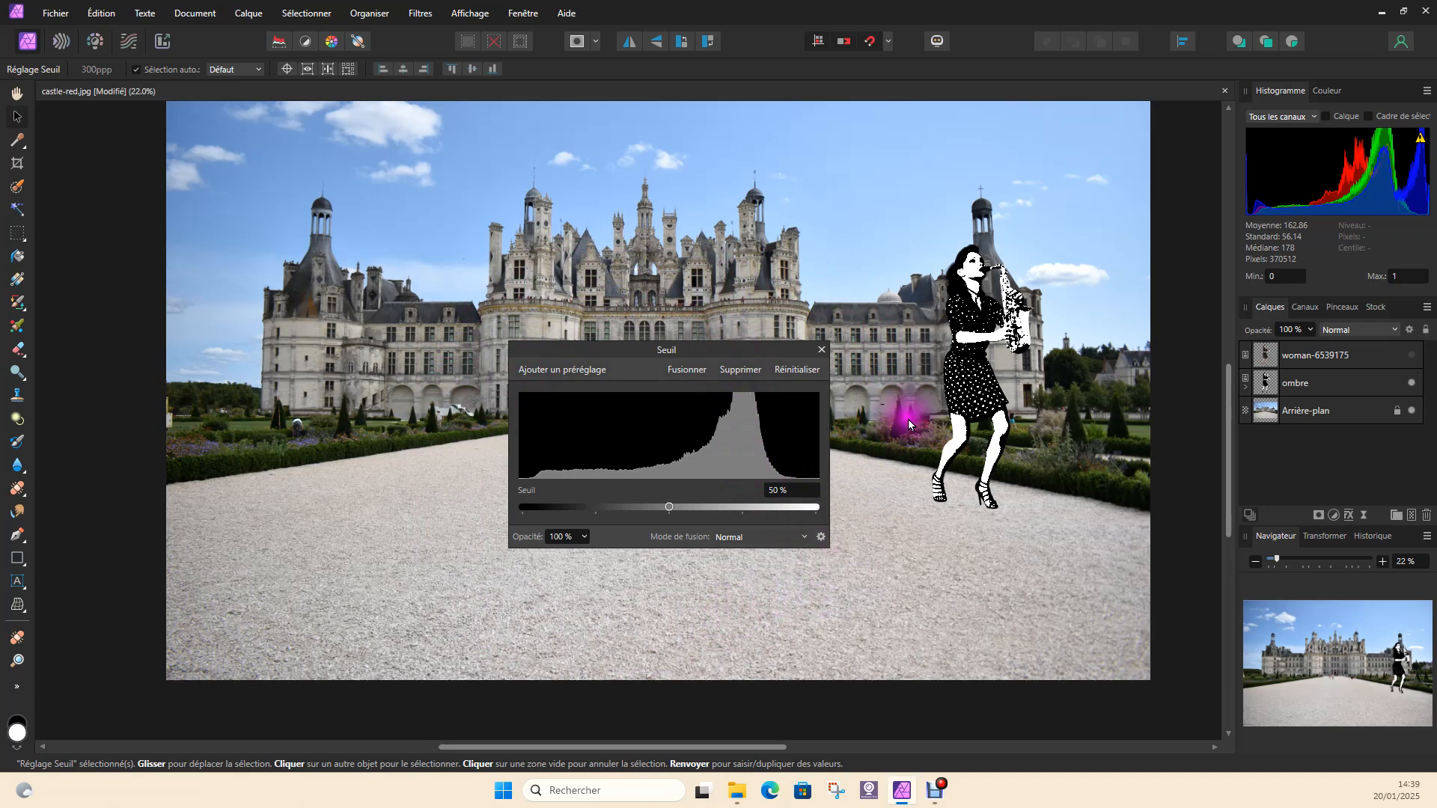
Set the Seuil adjustment nested in the ombre layer to 100 %, turning the duplicated woman into a solid black silhouette
click(753, 340)
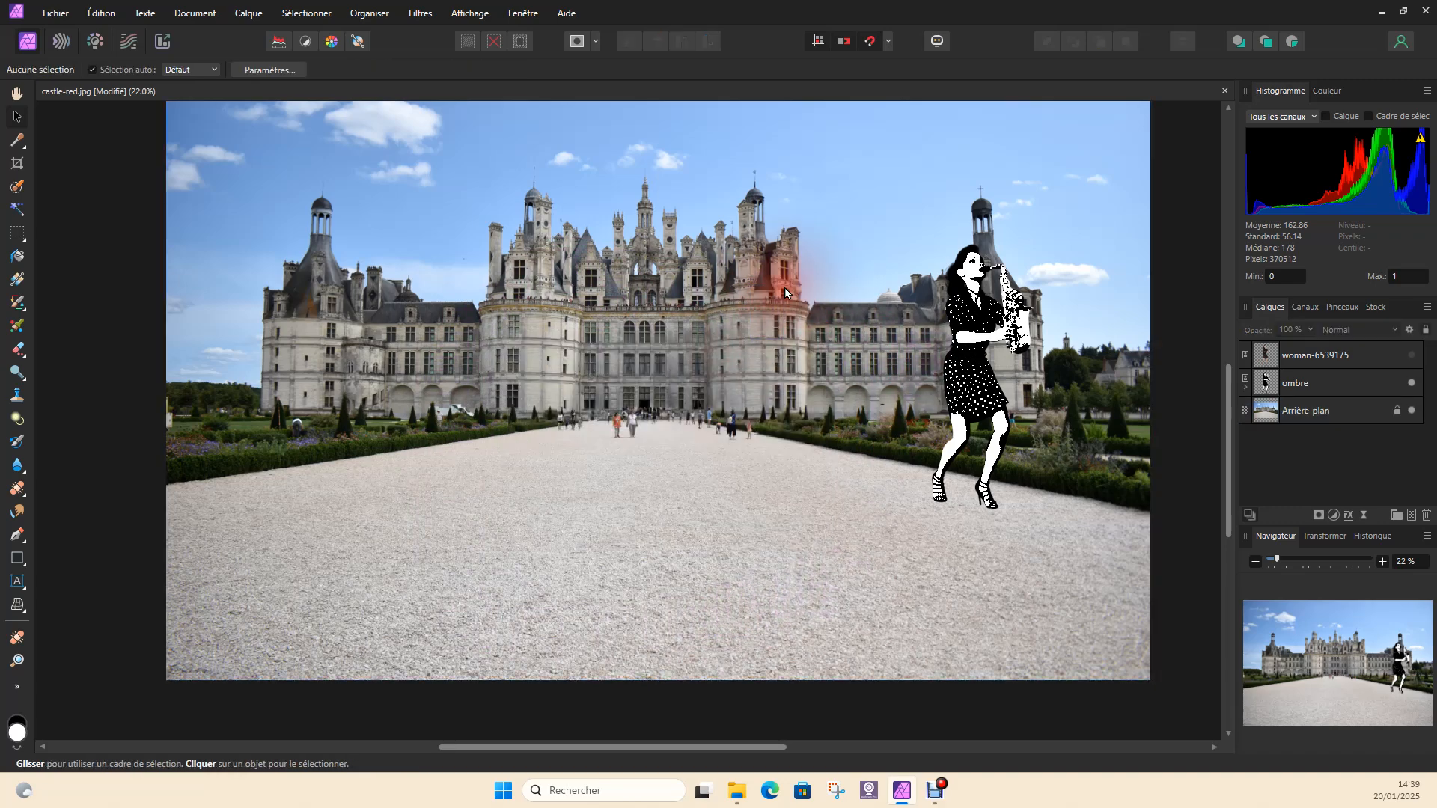
click(1246, 387)
click(1273, 410)
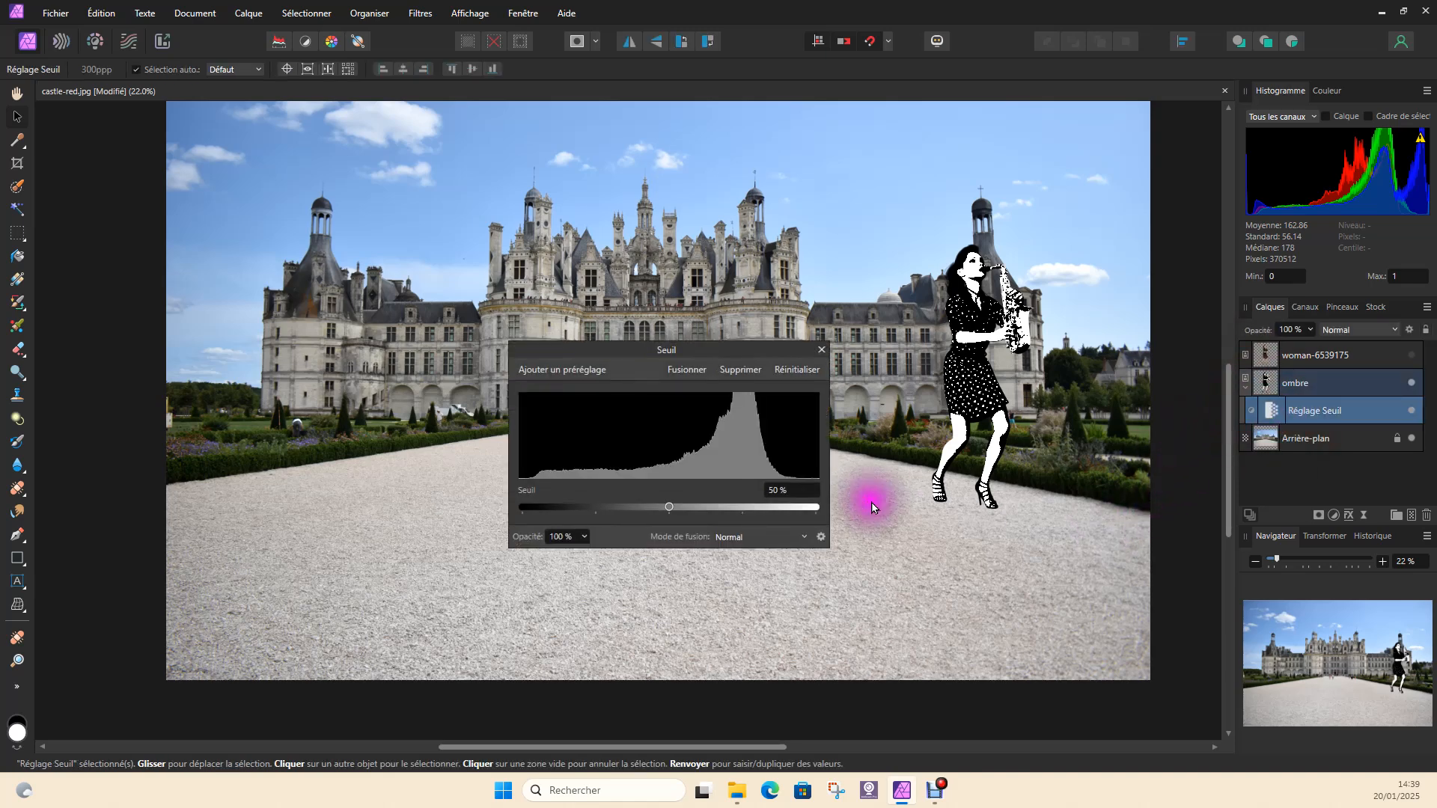
drag(772, 346, 796, 285)
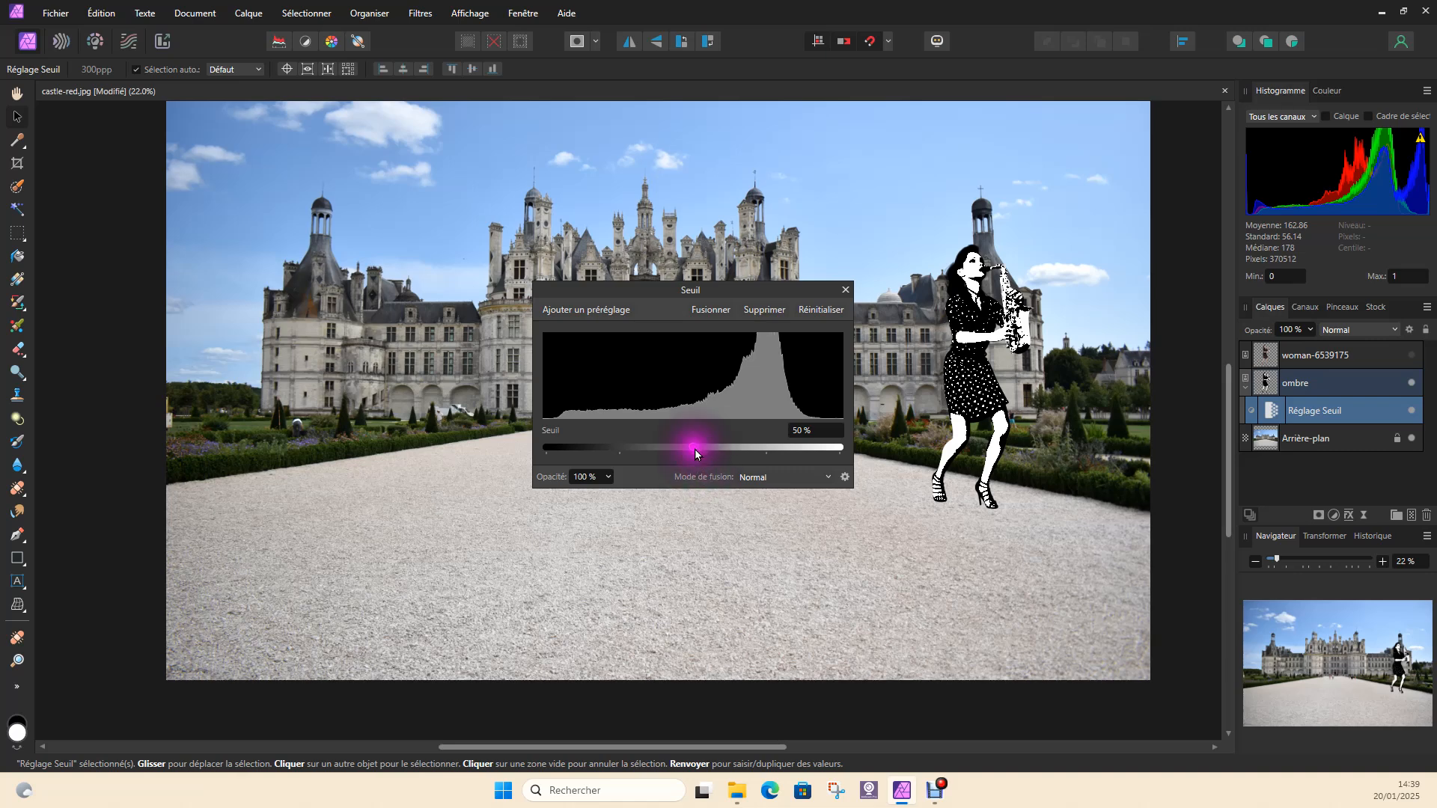
drag(693, 448, 858, 456)
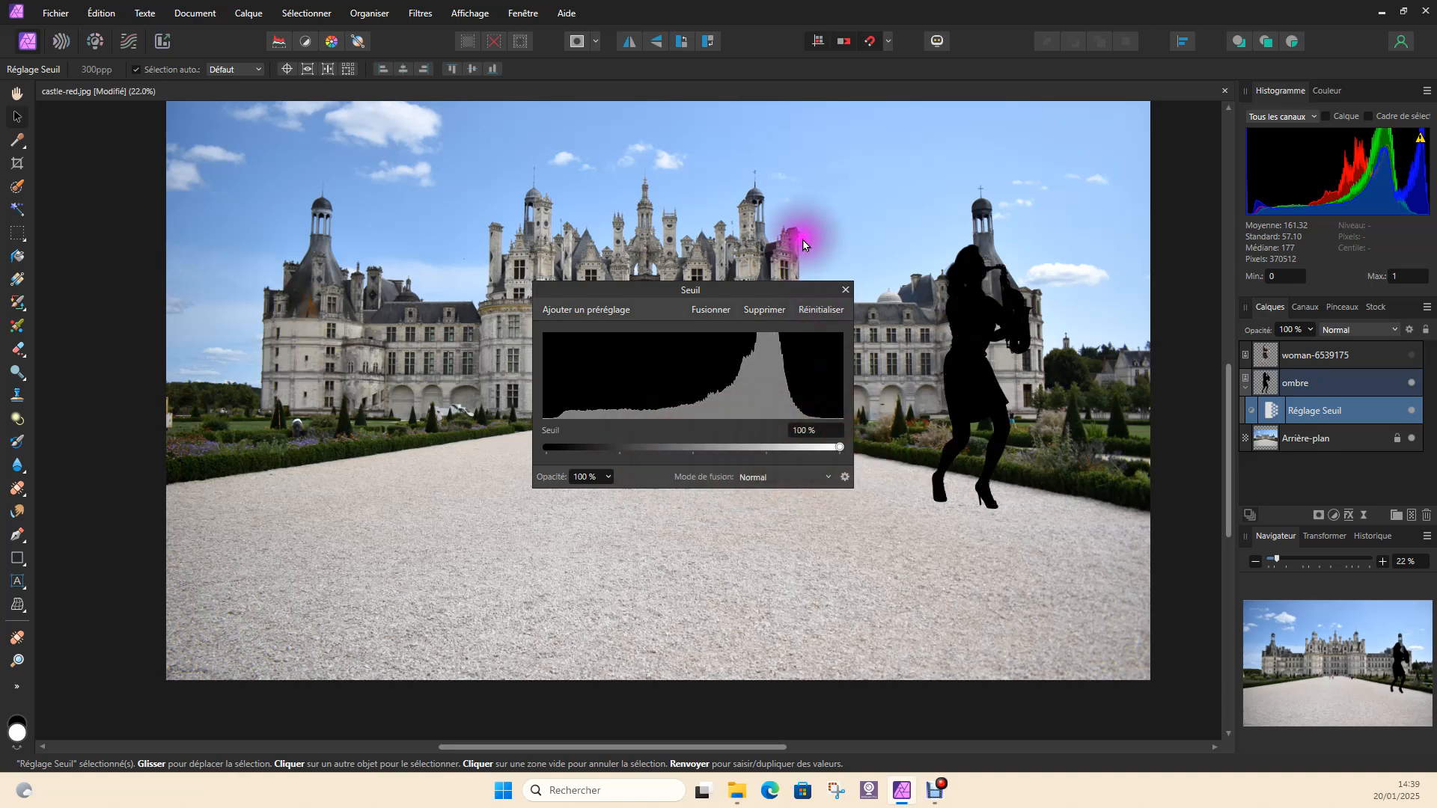
click(847, 287)
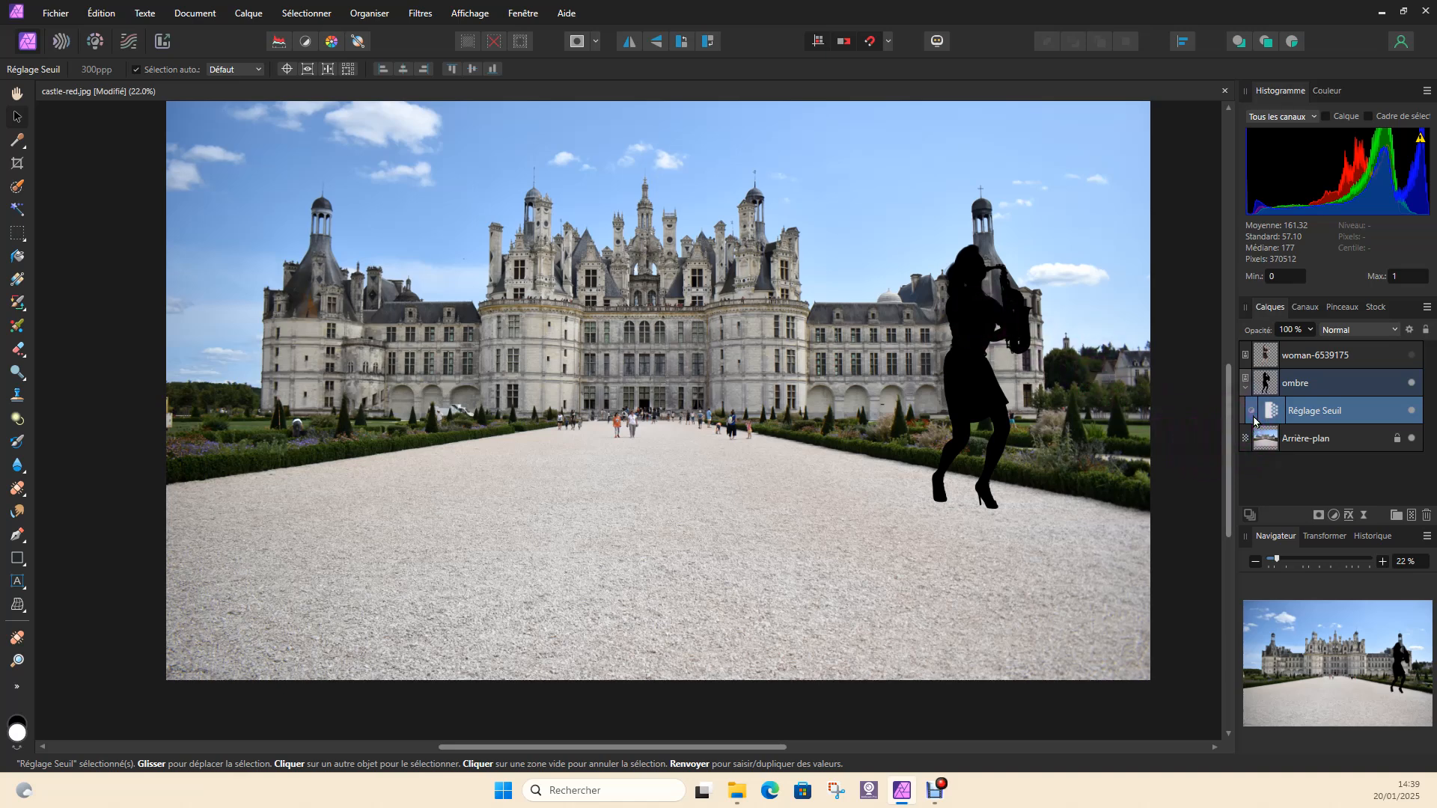
click(1246, 387)
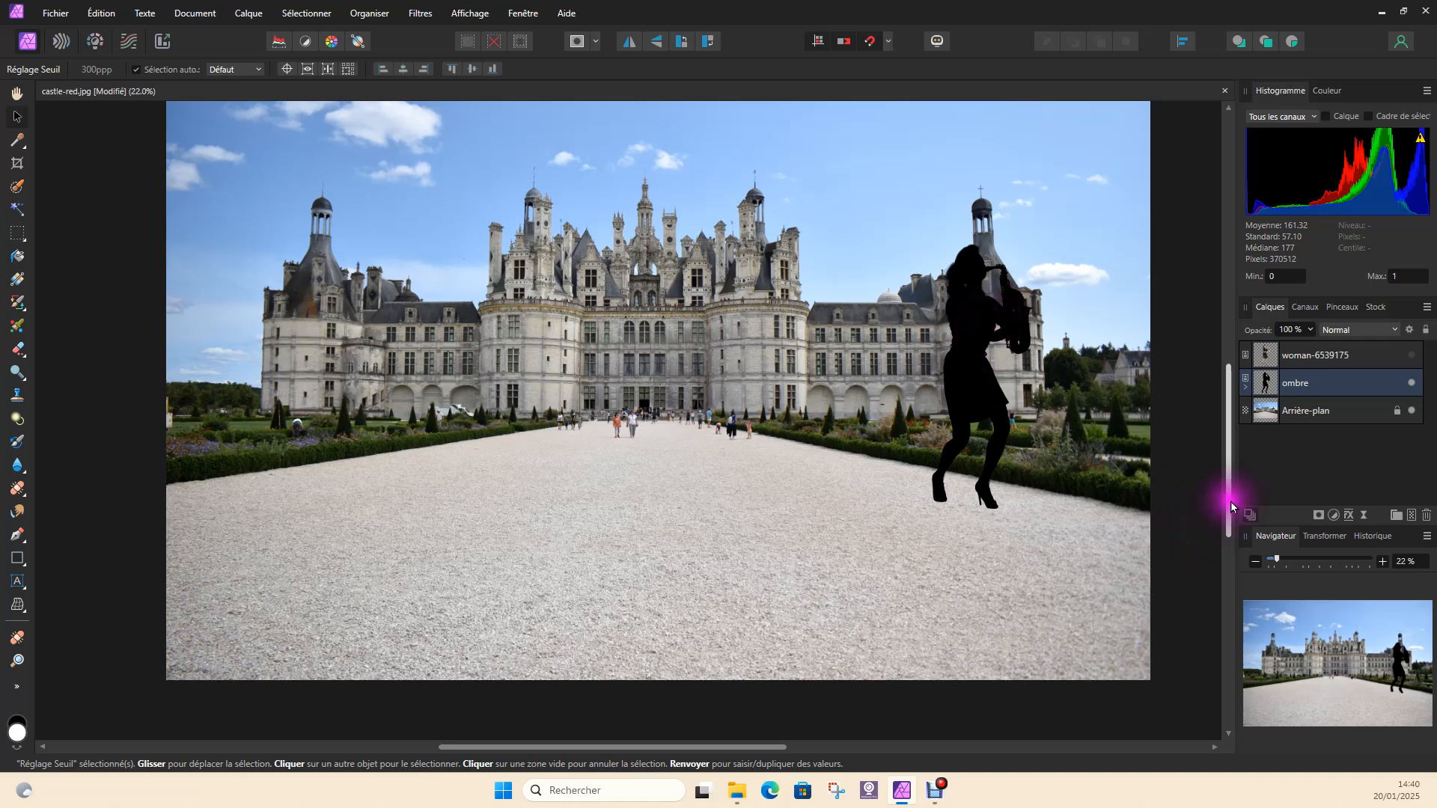
Flip and flatten the ombre silhouette downward, show the woman-6539175 layer, and bring the silhouette up against her feet
click(1336, 389)
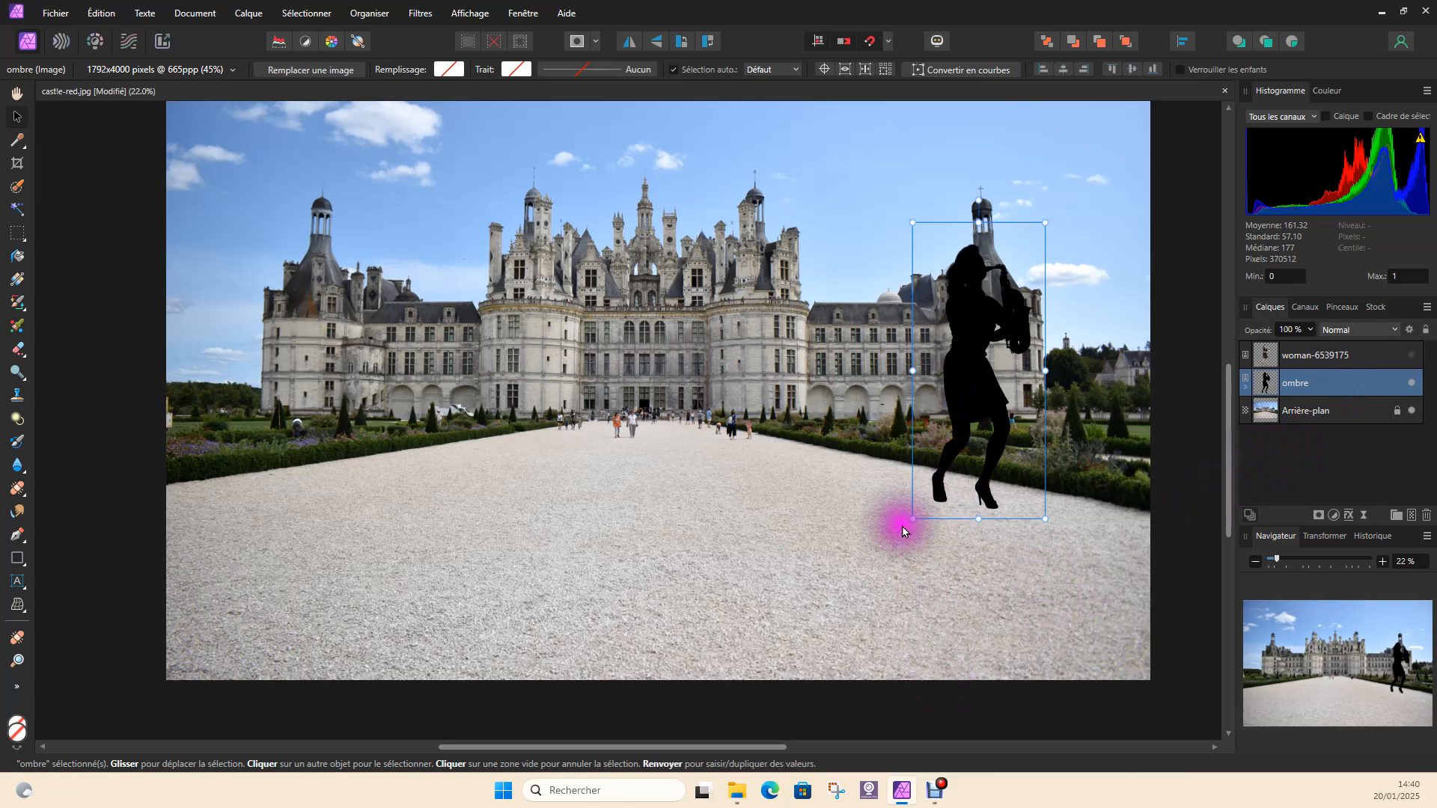
click(978, 222)
drag(978, 219, 1027, 693)
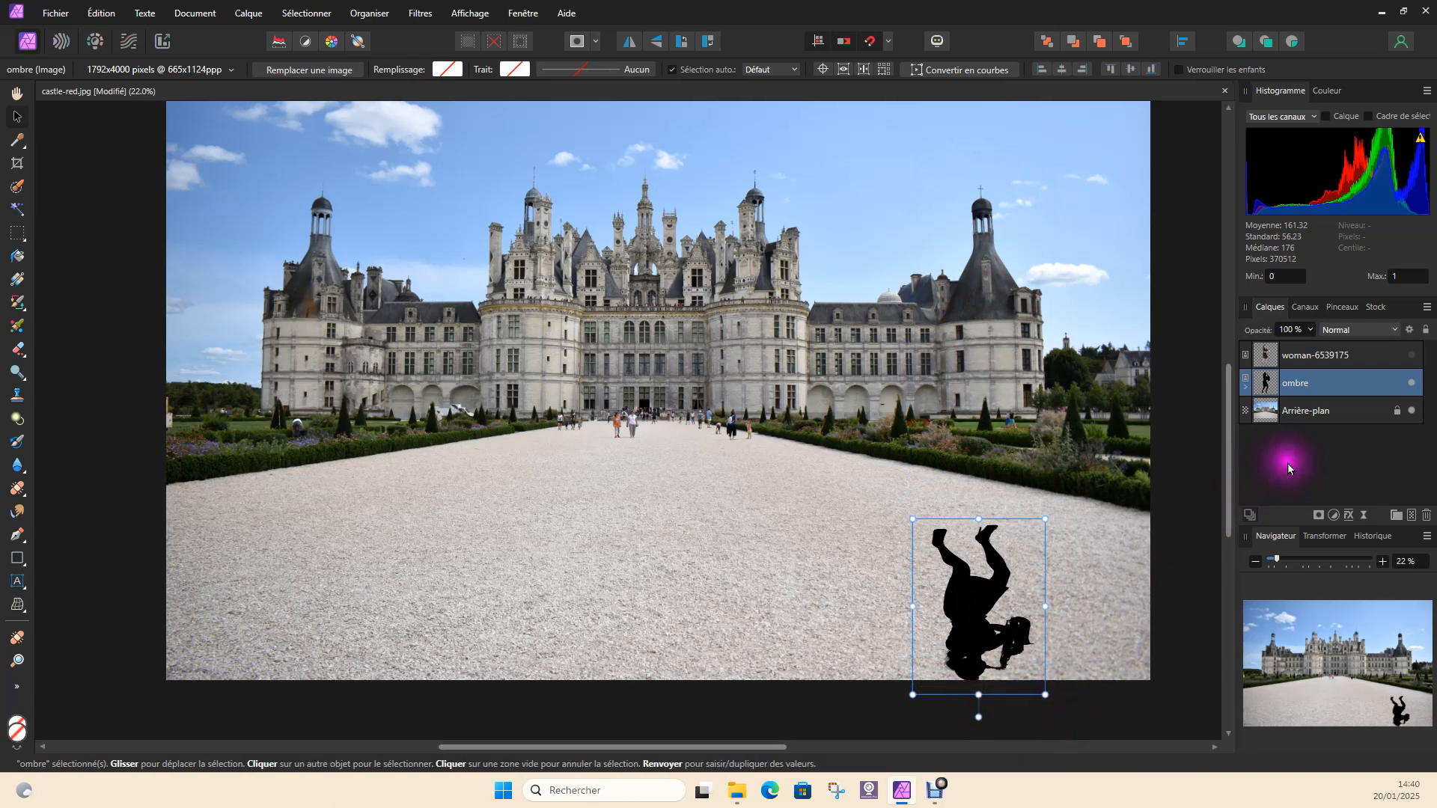
click(1412, 356)
drag(1003, 578, 1002, 563)
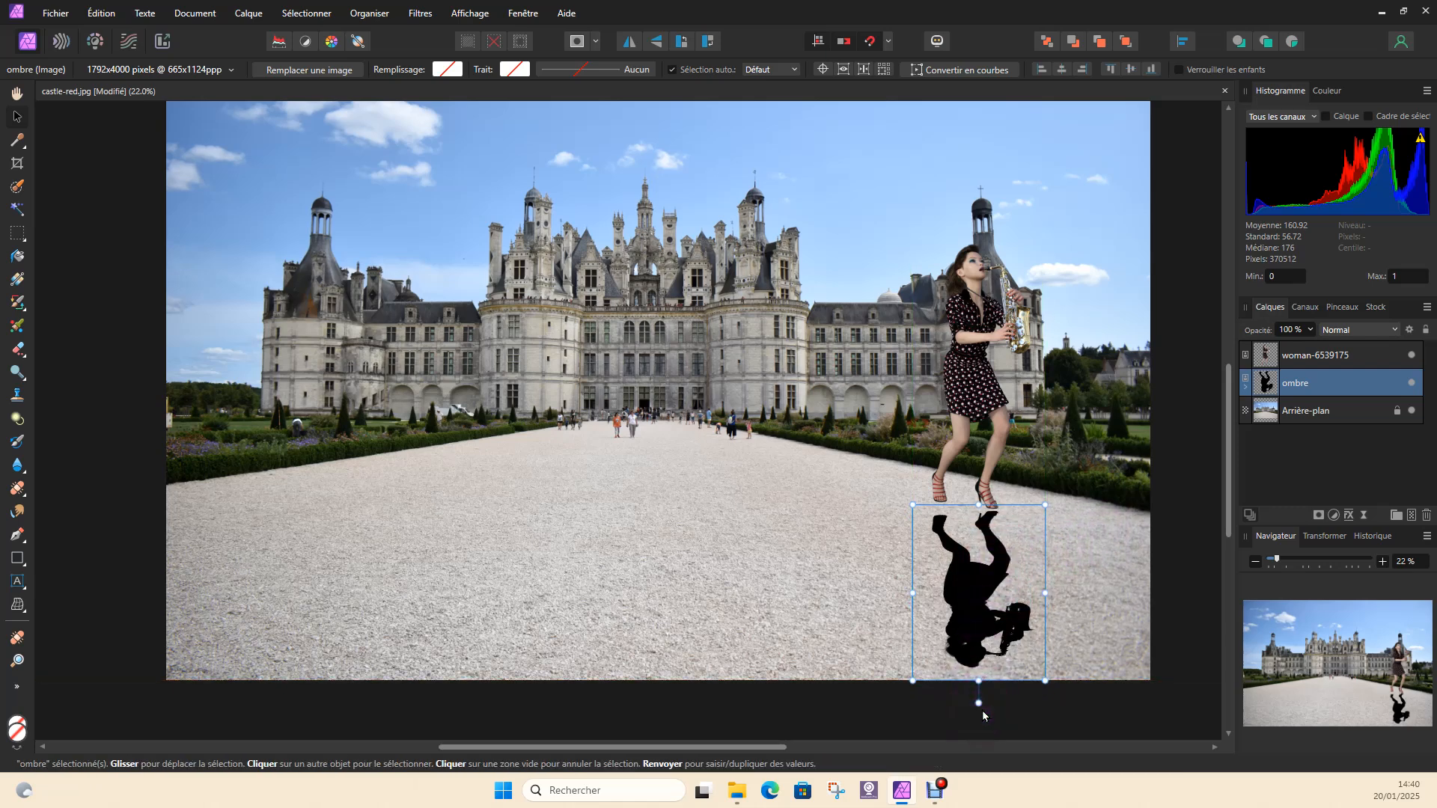
Rotate the ombre silhouette slightly clockwise and reposition it so its feet meet the woman's shoes
mouse_move(978, 702)
mouse_down()
mouse_move(844, 667)
mouse_move(1057, 695)
mouse_move(953, 709)
mouse_move(1055, 702)
mouse_move(975, 708)
mouse_move(1006, 716)
mouse_move(989, 715)
mouse_move(970, 700)
mouse_up()
drag(986, 608, 979, 599)
drag(958, 695, 948, 693)
drag(968, 594, 960, 590)
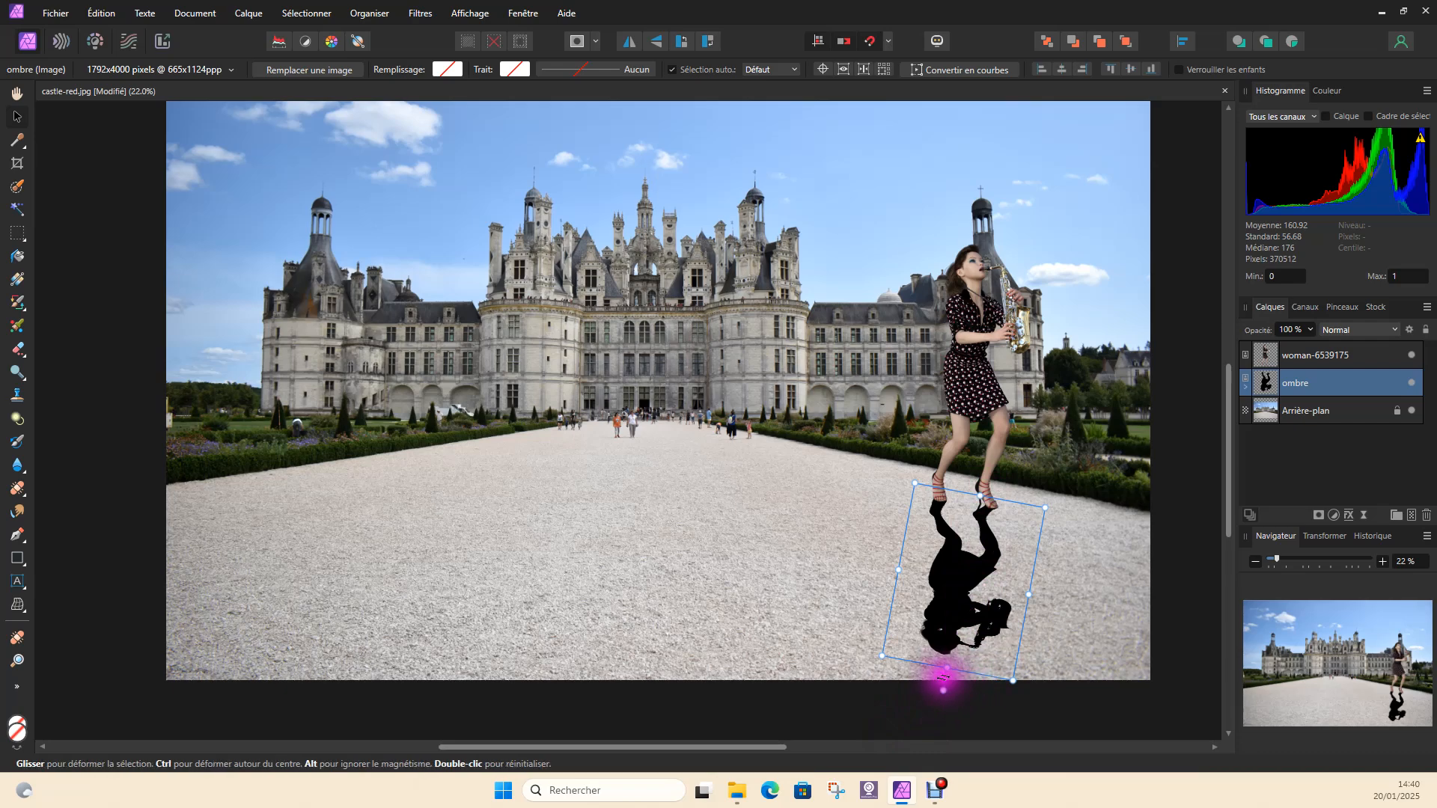
Shear the ombre silhouette to the left so it lies across the gravel, and realign its feet with the woman's shoes
drag(943, 676, 612, 747)
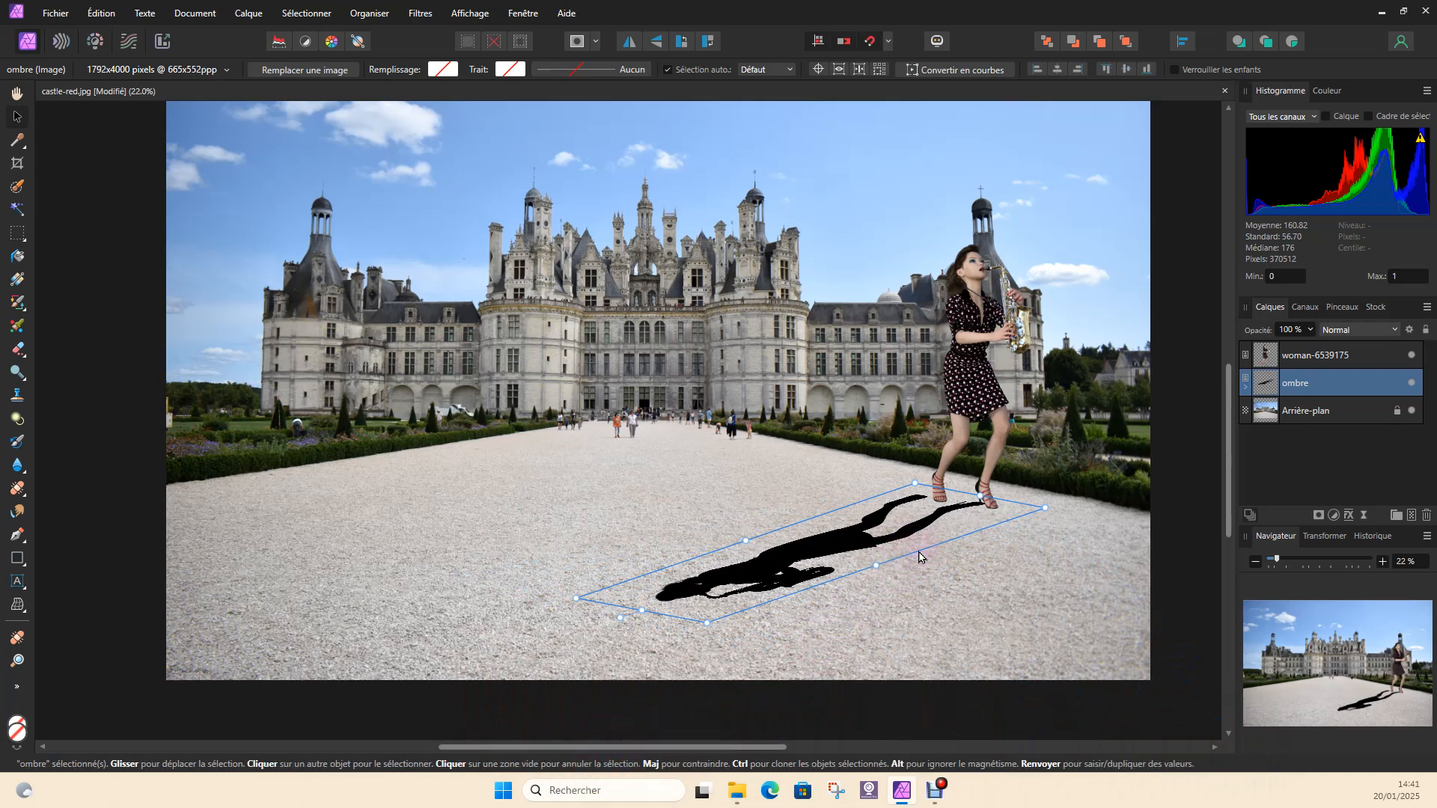
ctrl+scroll(915, 551, up, 3)
drag(954, 496, 1014, 484)
ctrl+scroll(987, 501, up, 2)
ctrl+scroll(738, 561, down, 5)
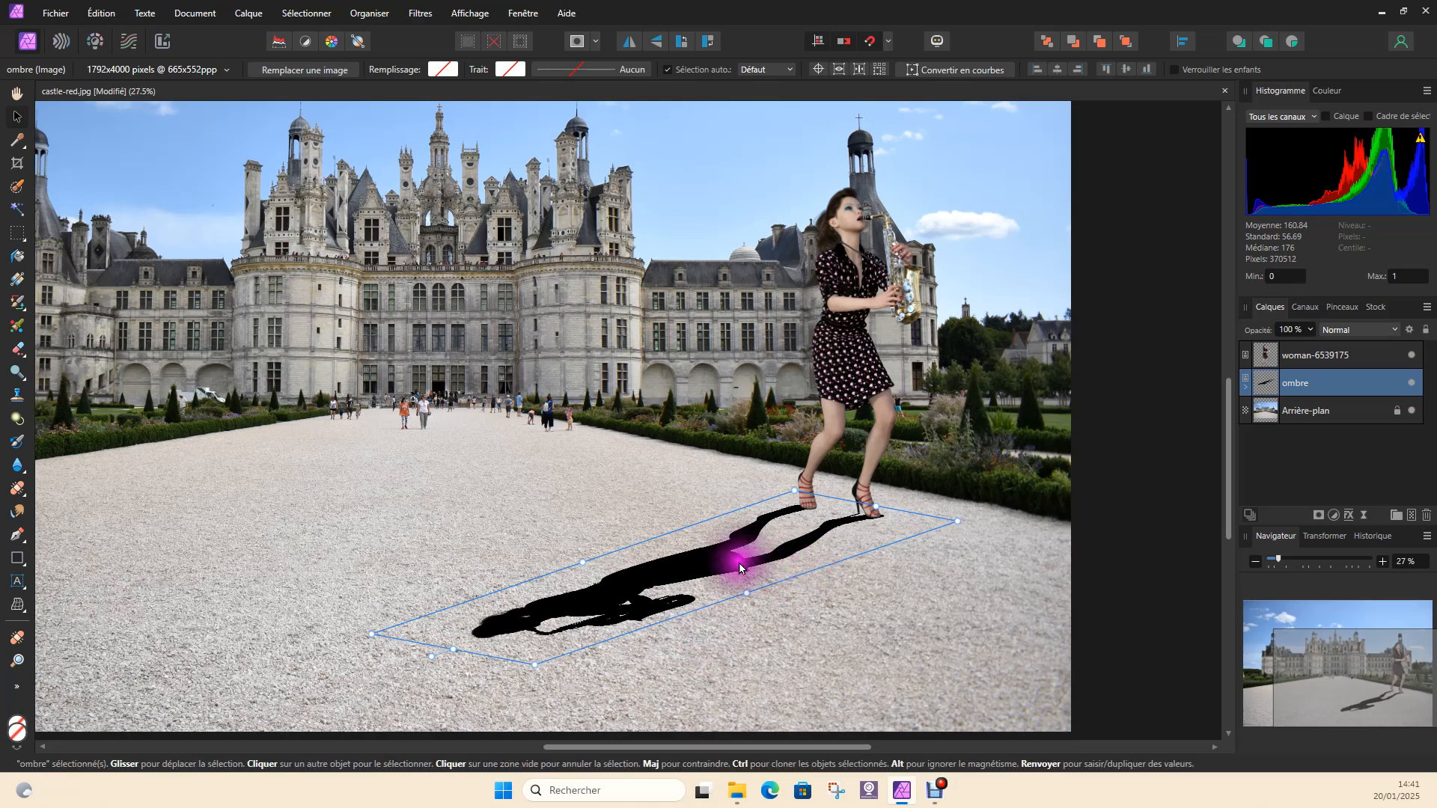
click(712, 626)
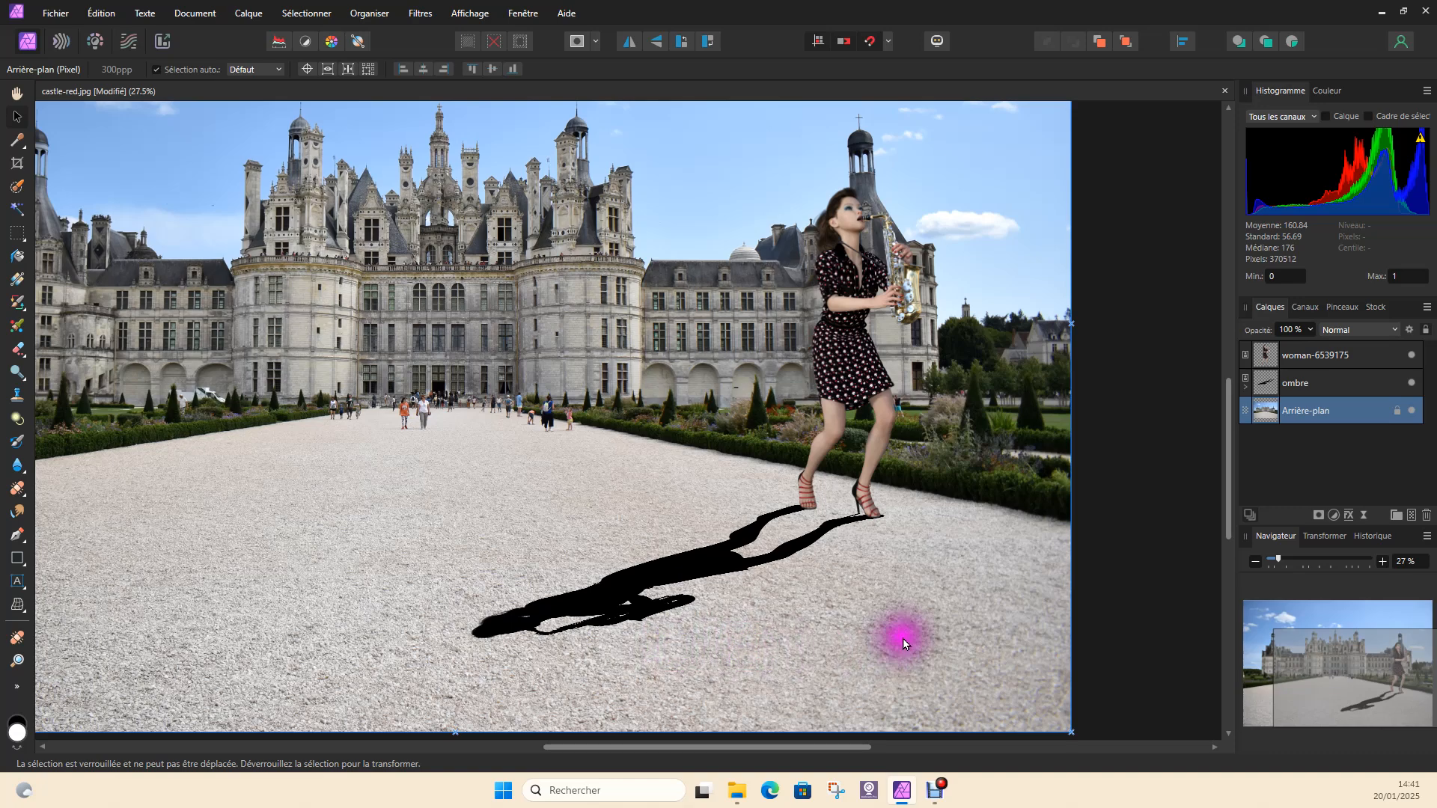
Duplicate the ombre layer and rename the lower copy as ombre-2
click(1348, 382)
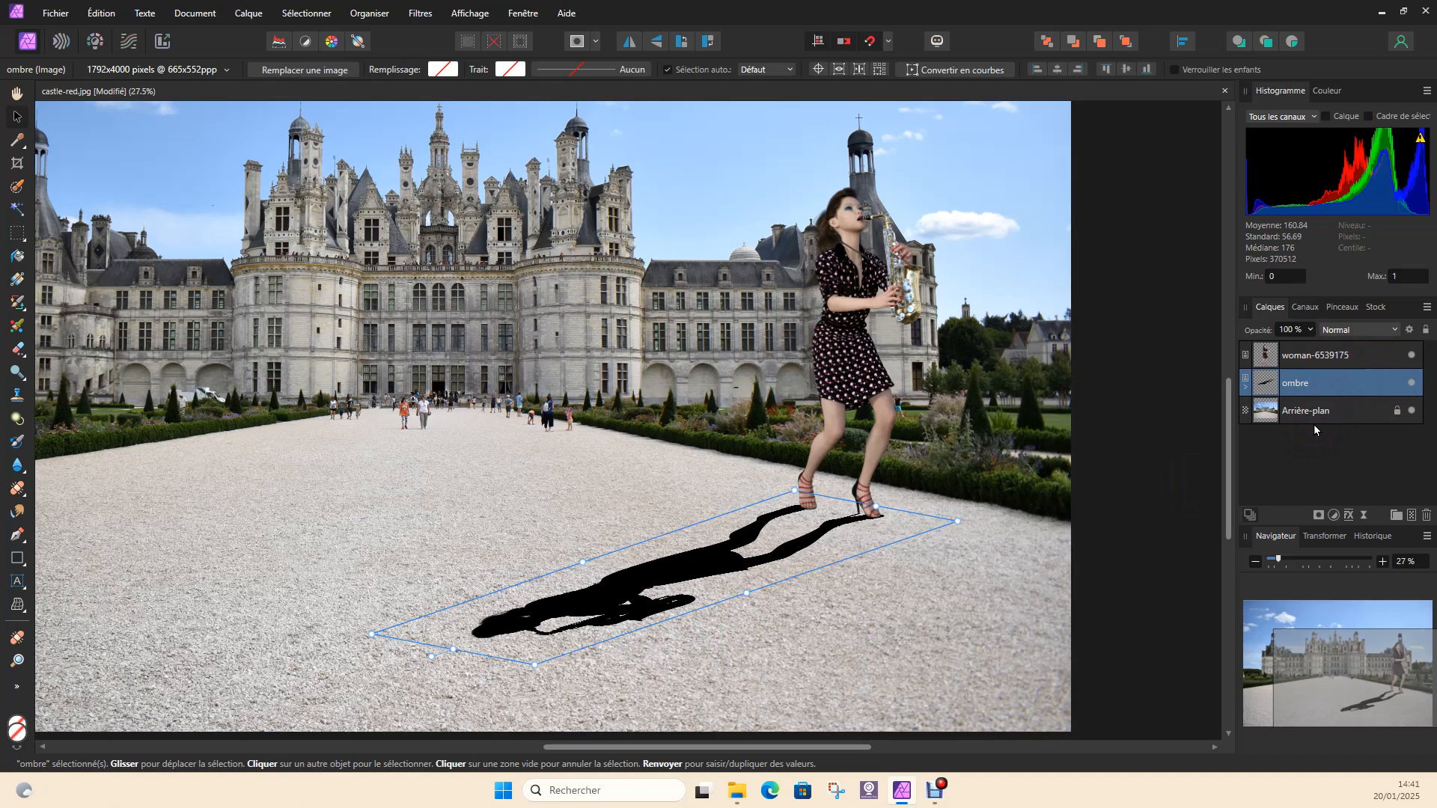
key(ctrl+j)
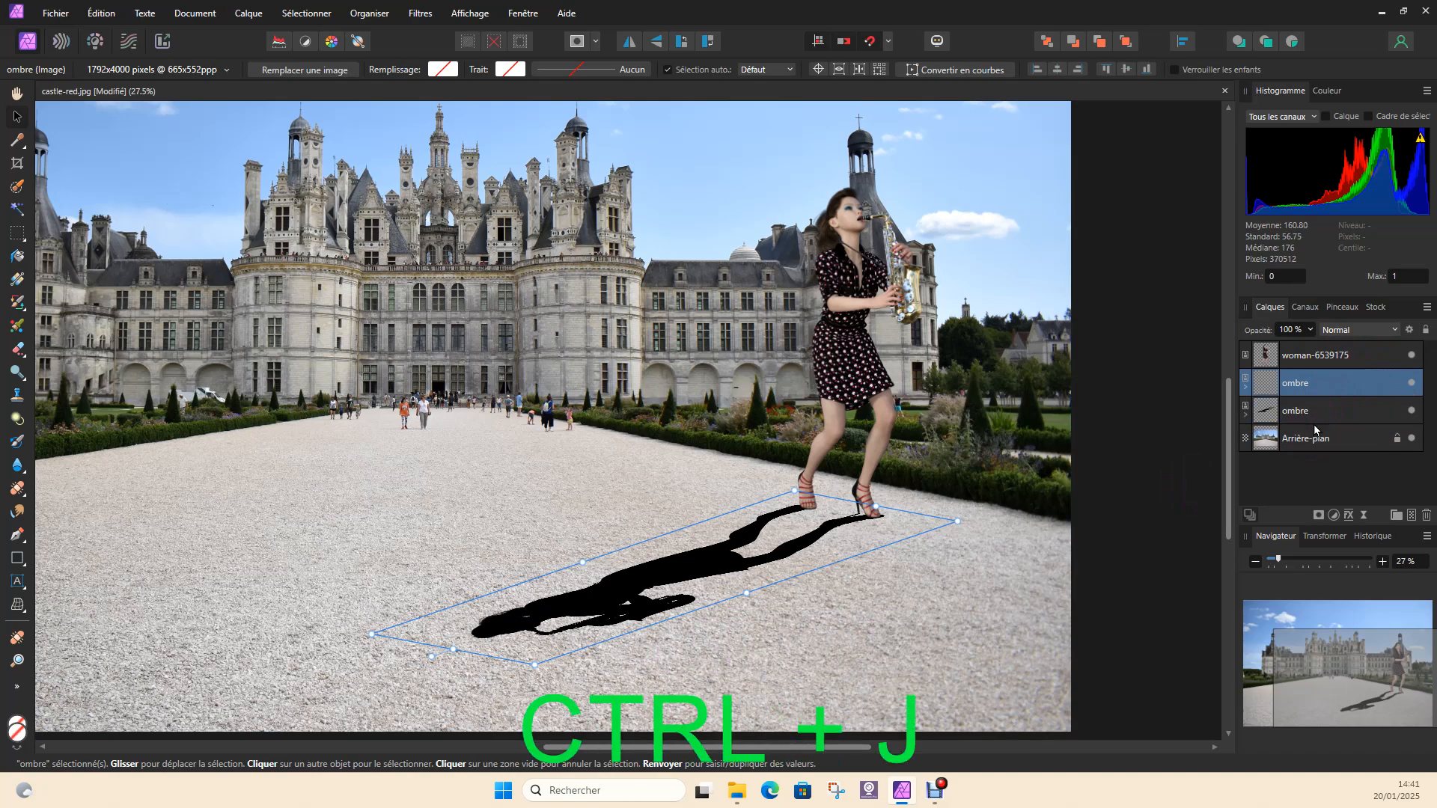
double_click(1293, 412)
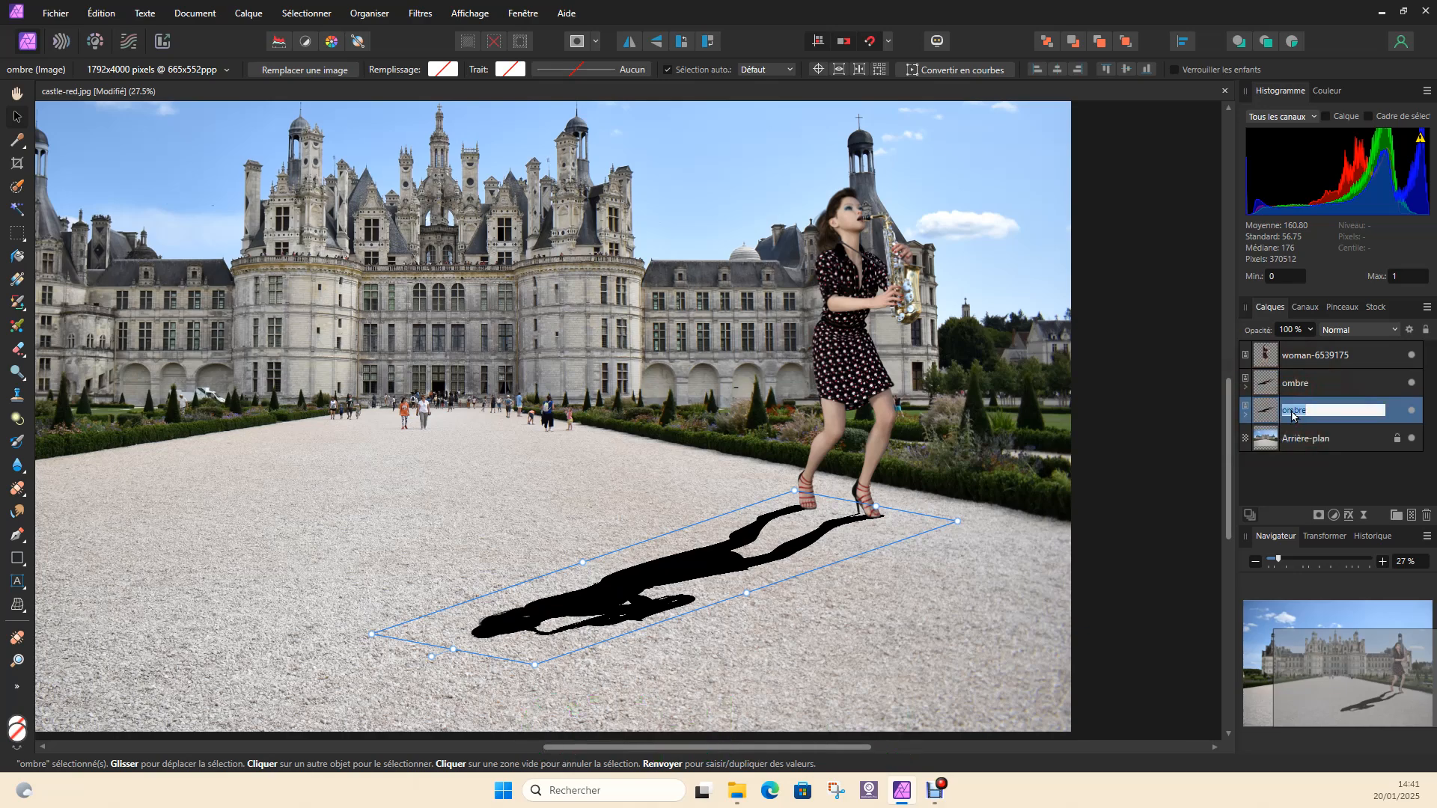
text(ombr)
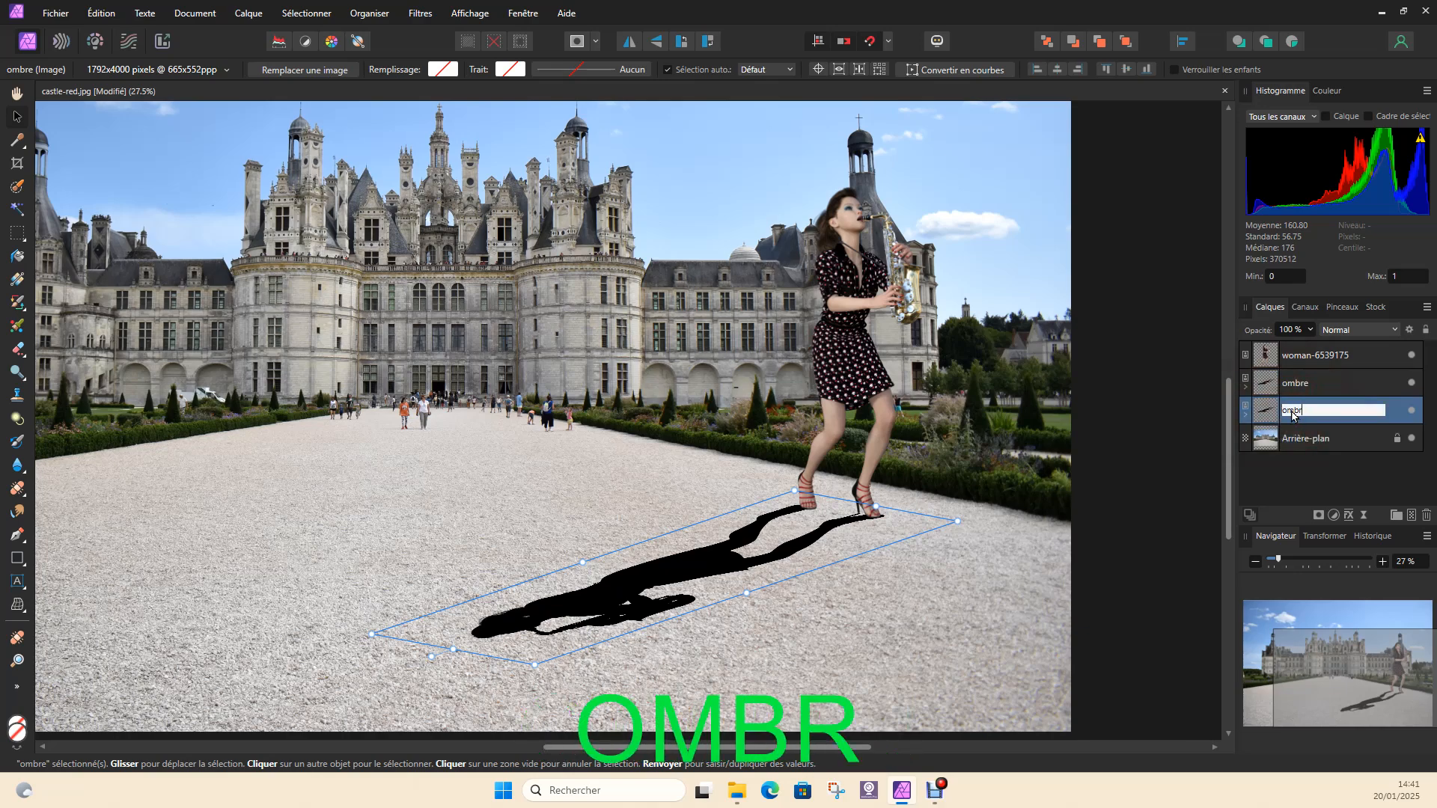
text(e-2)
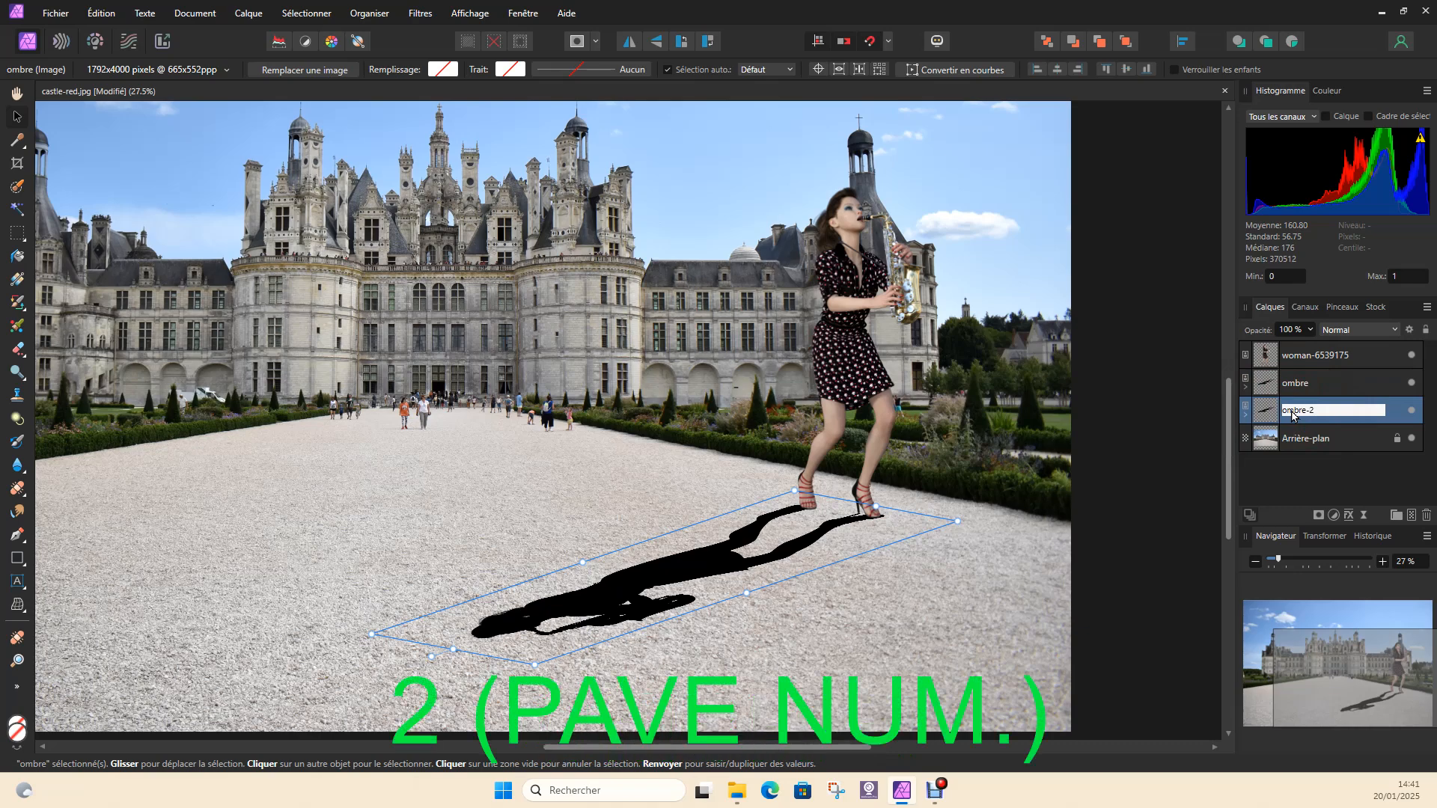
click(1214, 436)
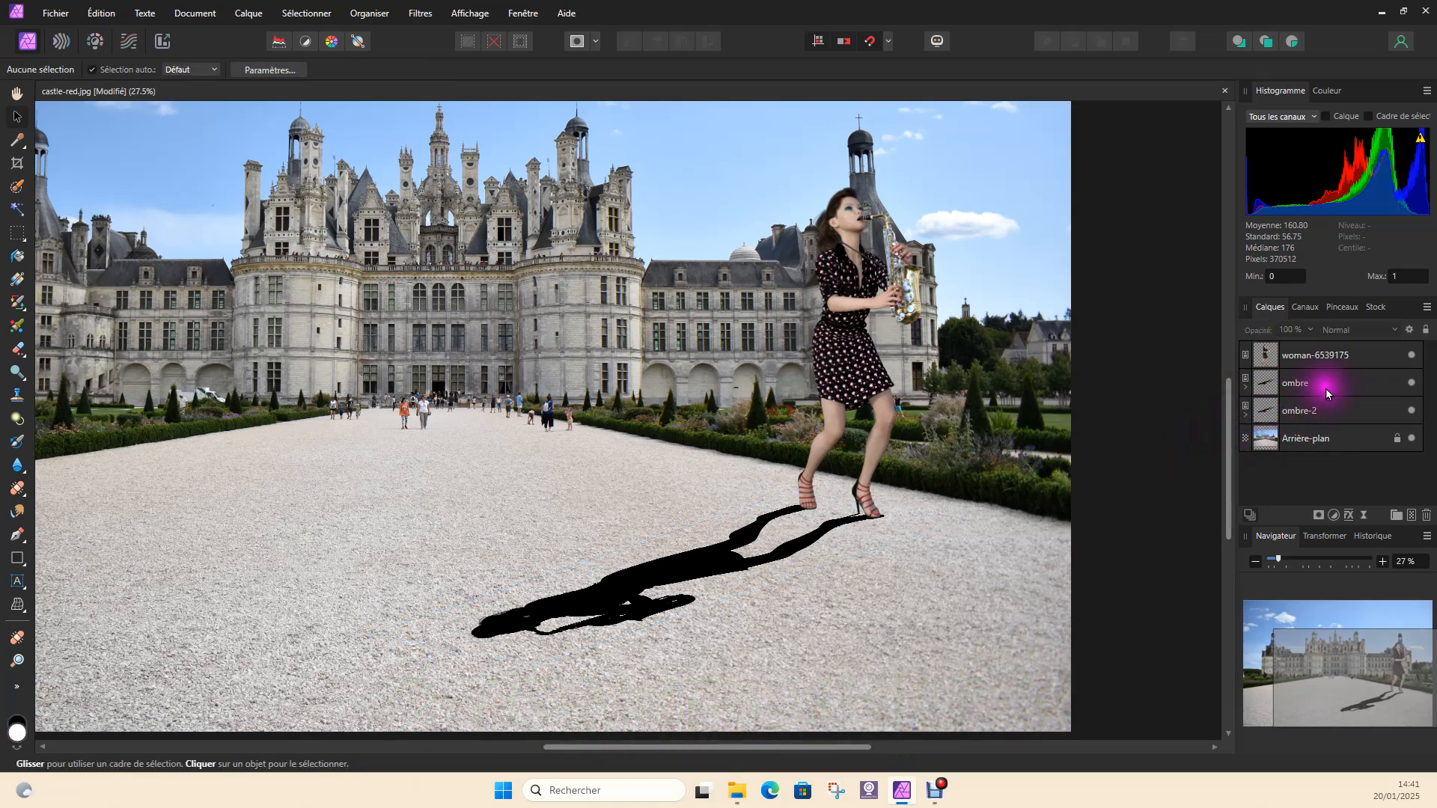
Compare the ombre and ombre-2 layers by switching their visibility off and on and selecting each one
click(1411, 384)
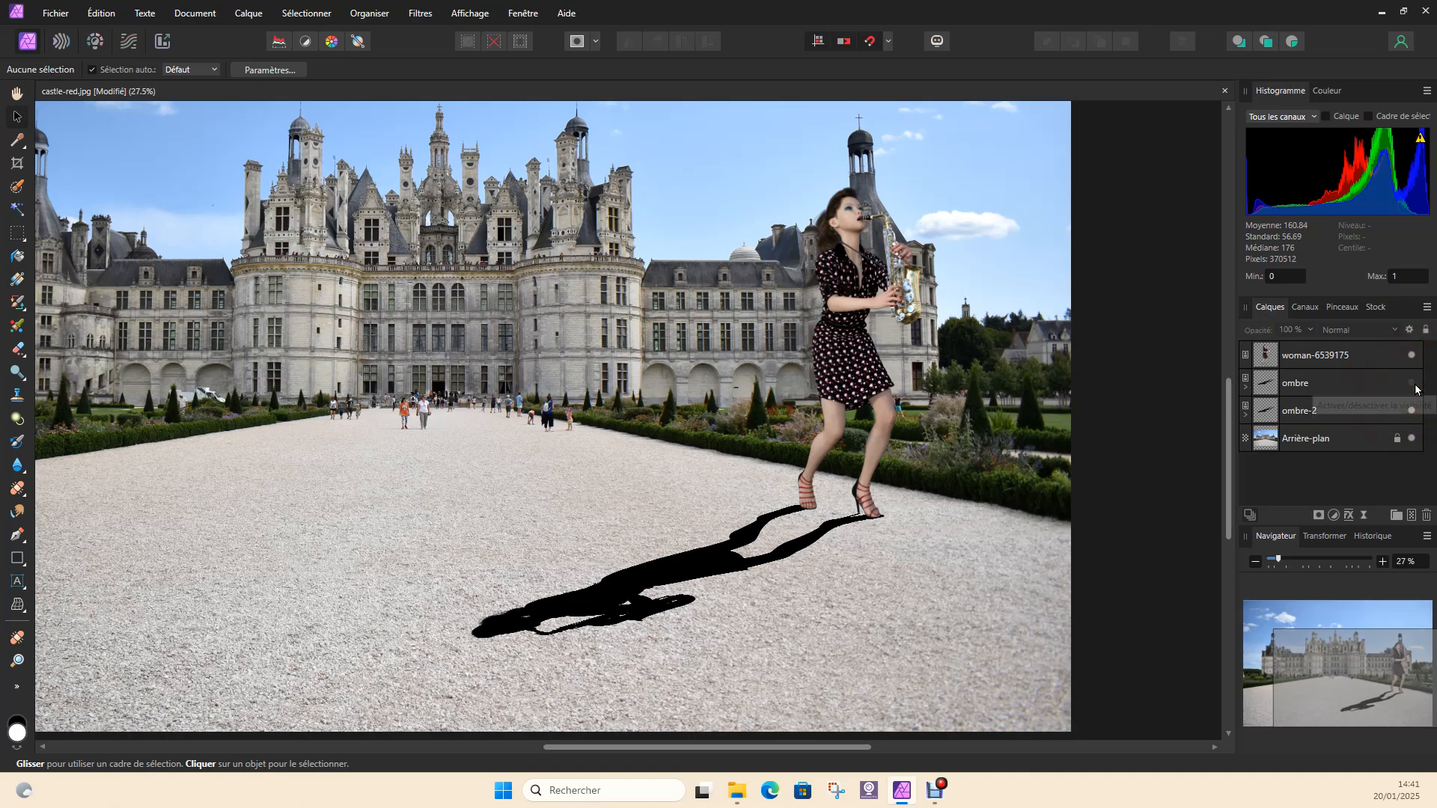
click(1412, 411)
click(1412, 411)
click(1412, 383)
click(1413, 411)
click(1412, 412)
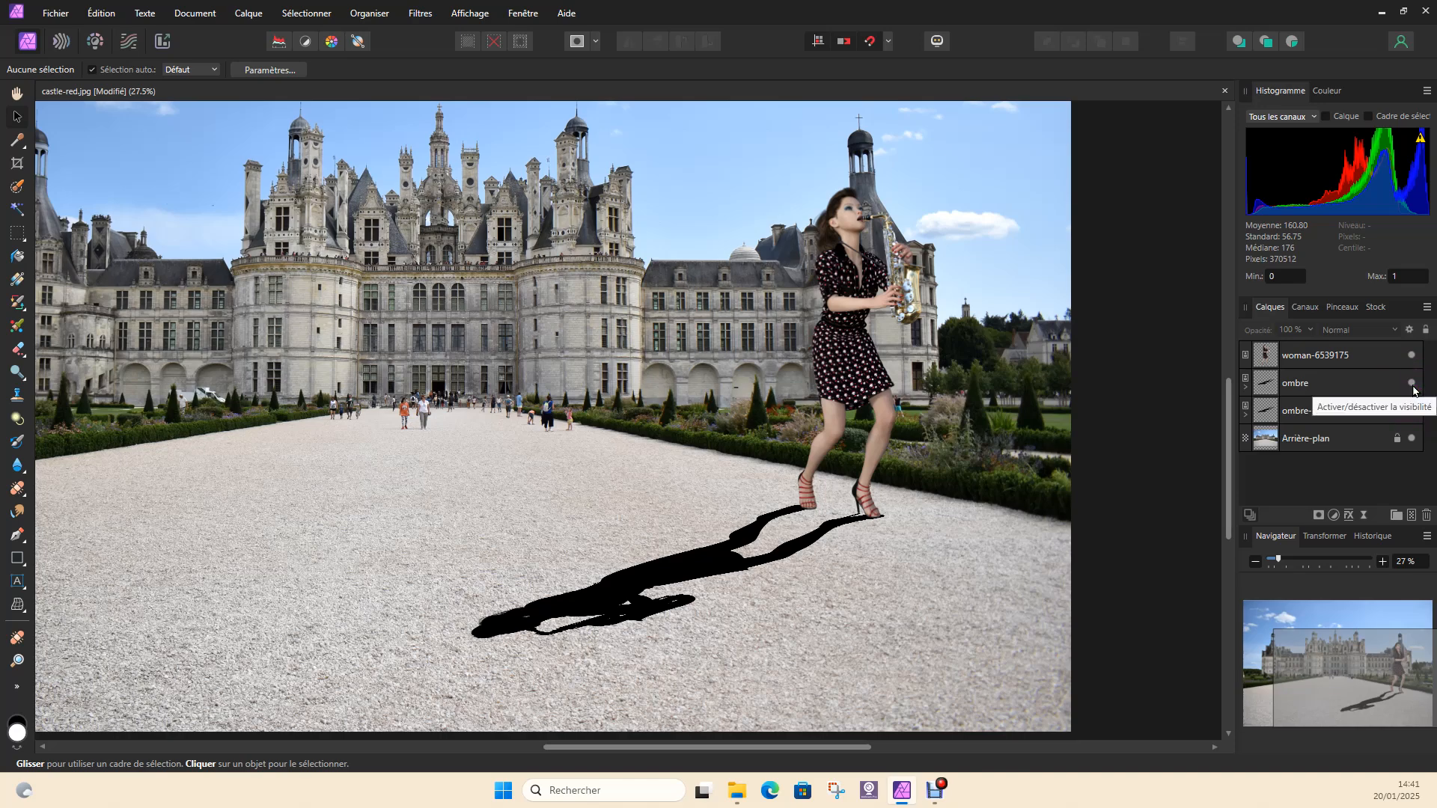
click(1368, 390)
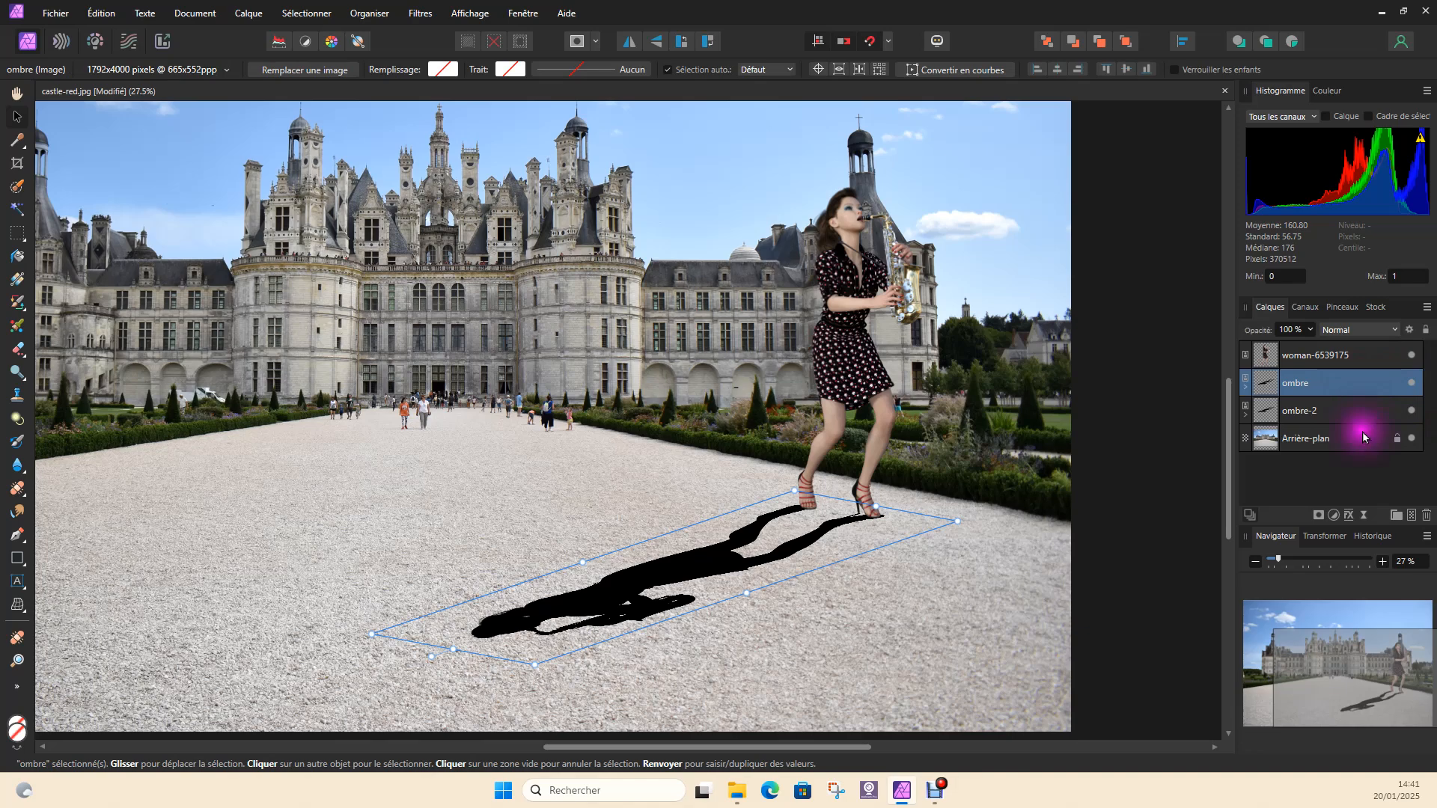
click(1362, 413)
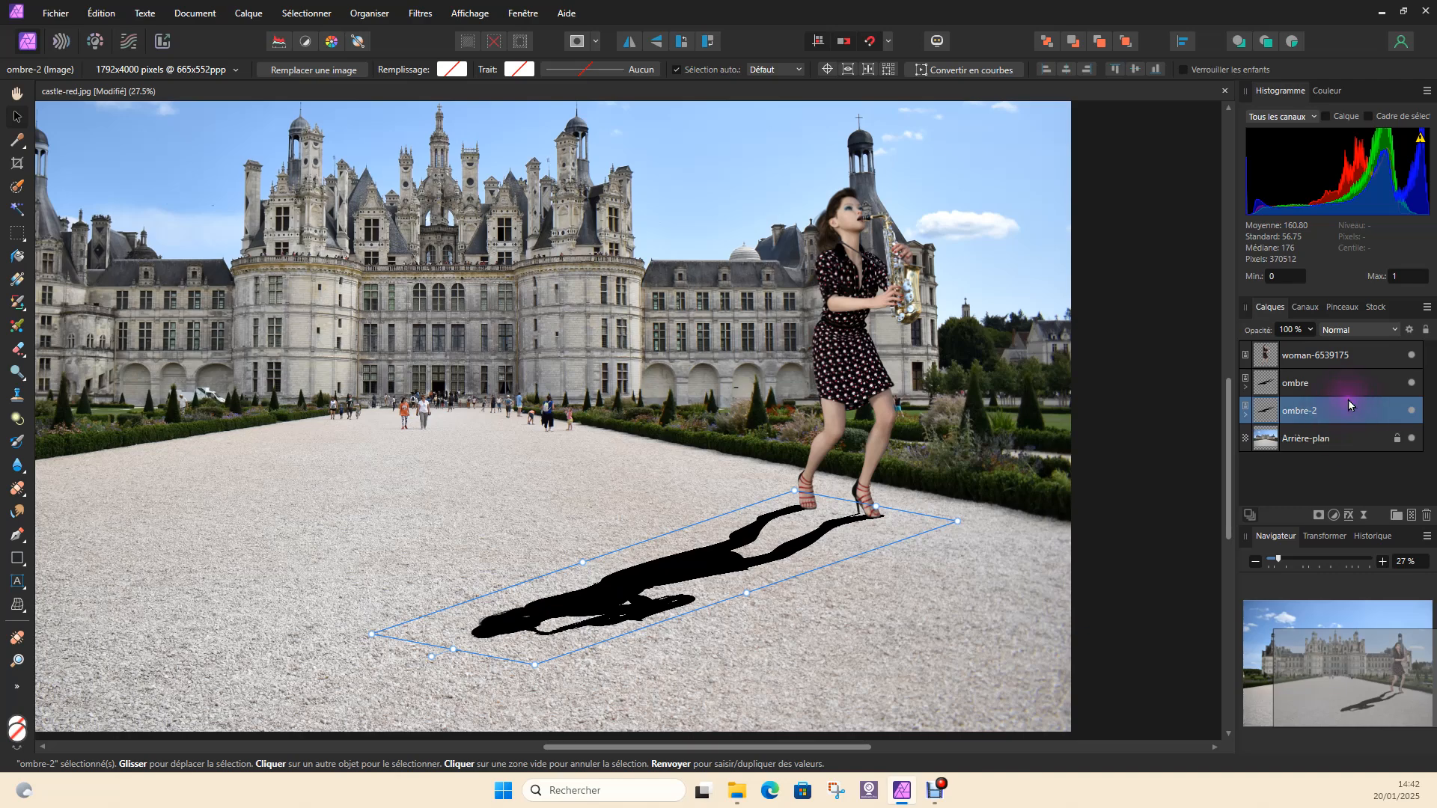
Hide the ombre layer and rasterize both ombre-2 and ombre into pixel layers
click(1412, 383)
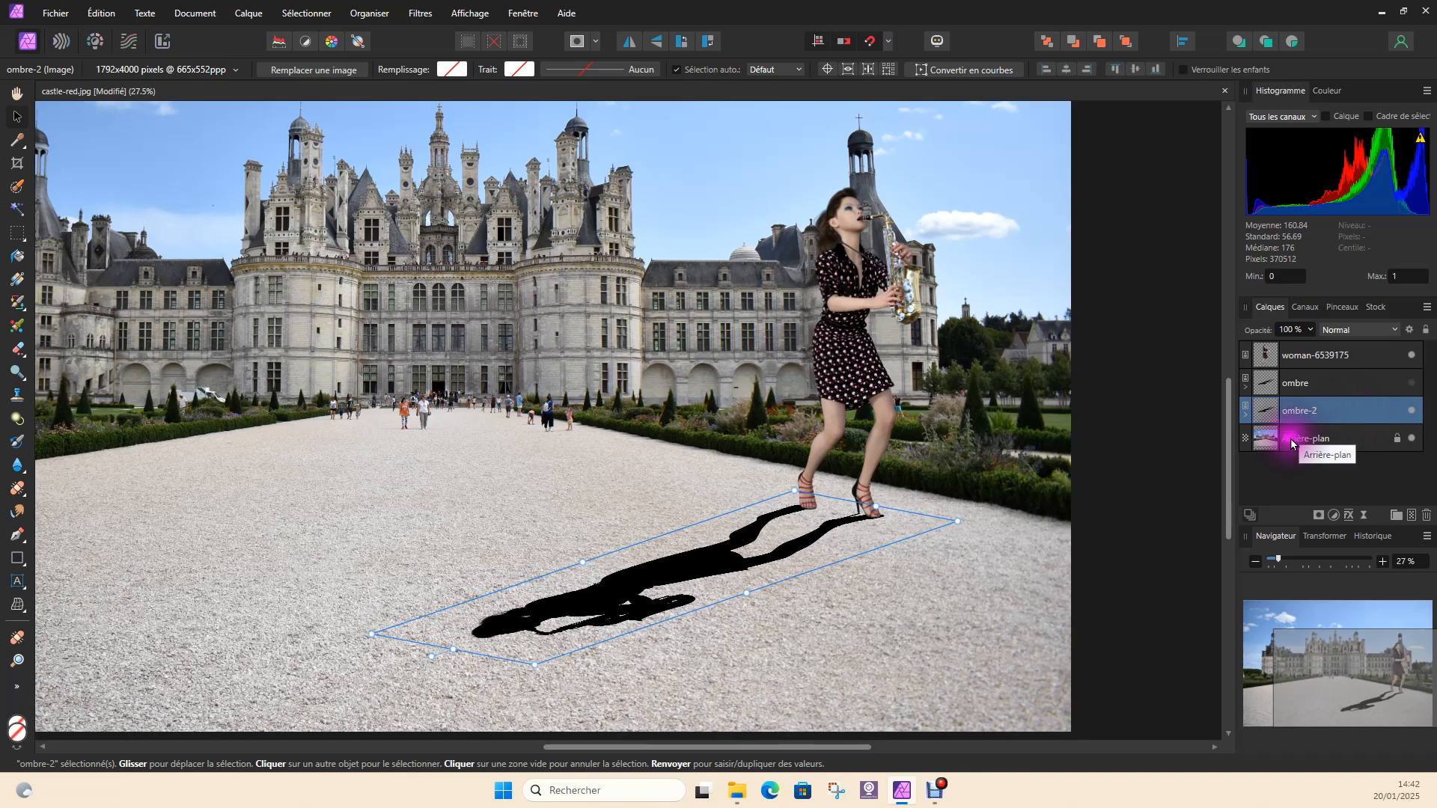
right_click(1330, 412)
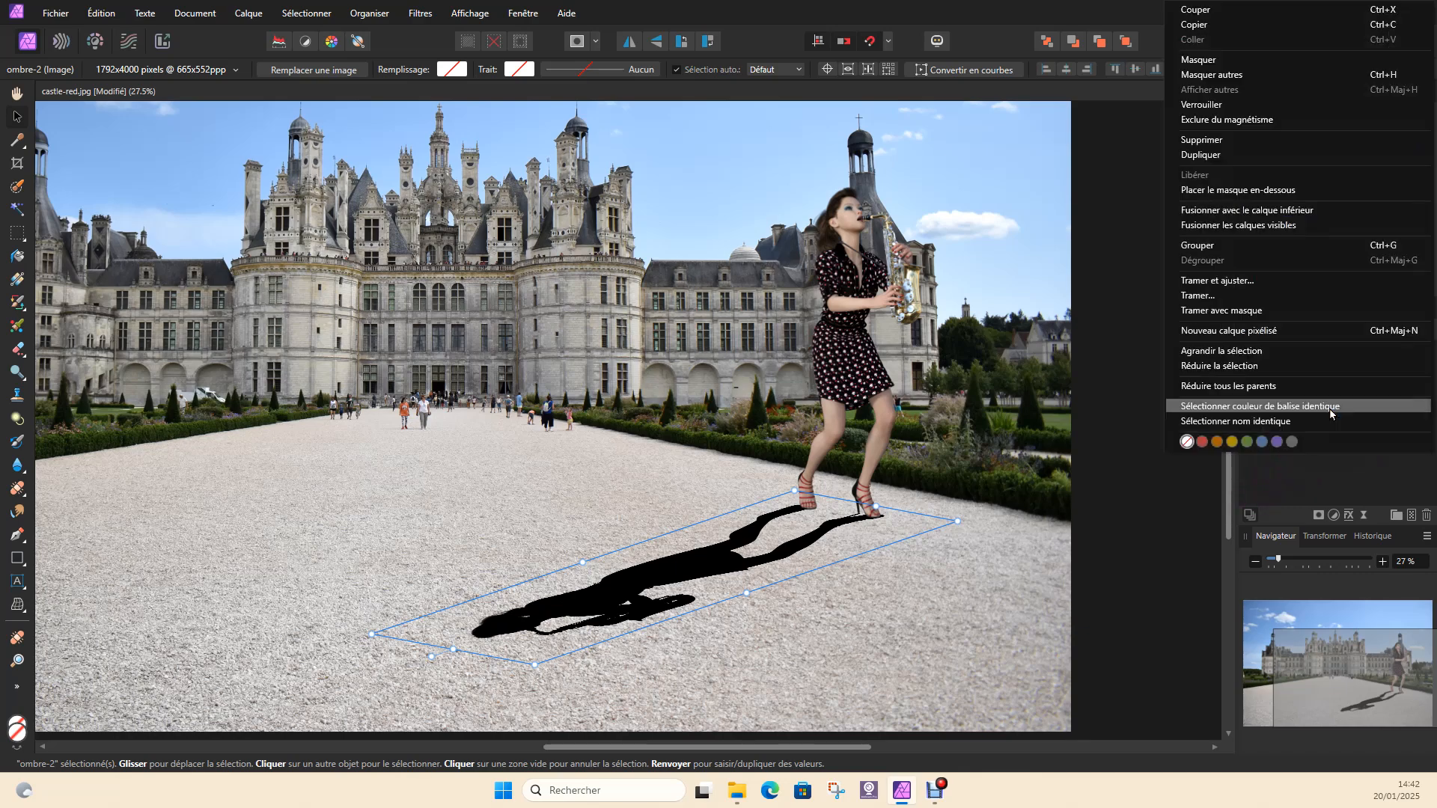
click(1210, 296)
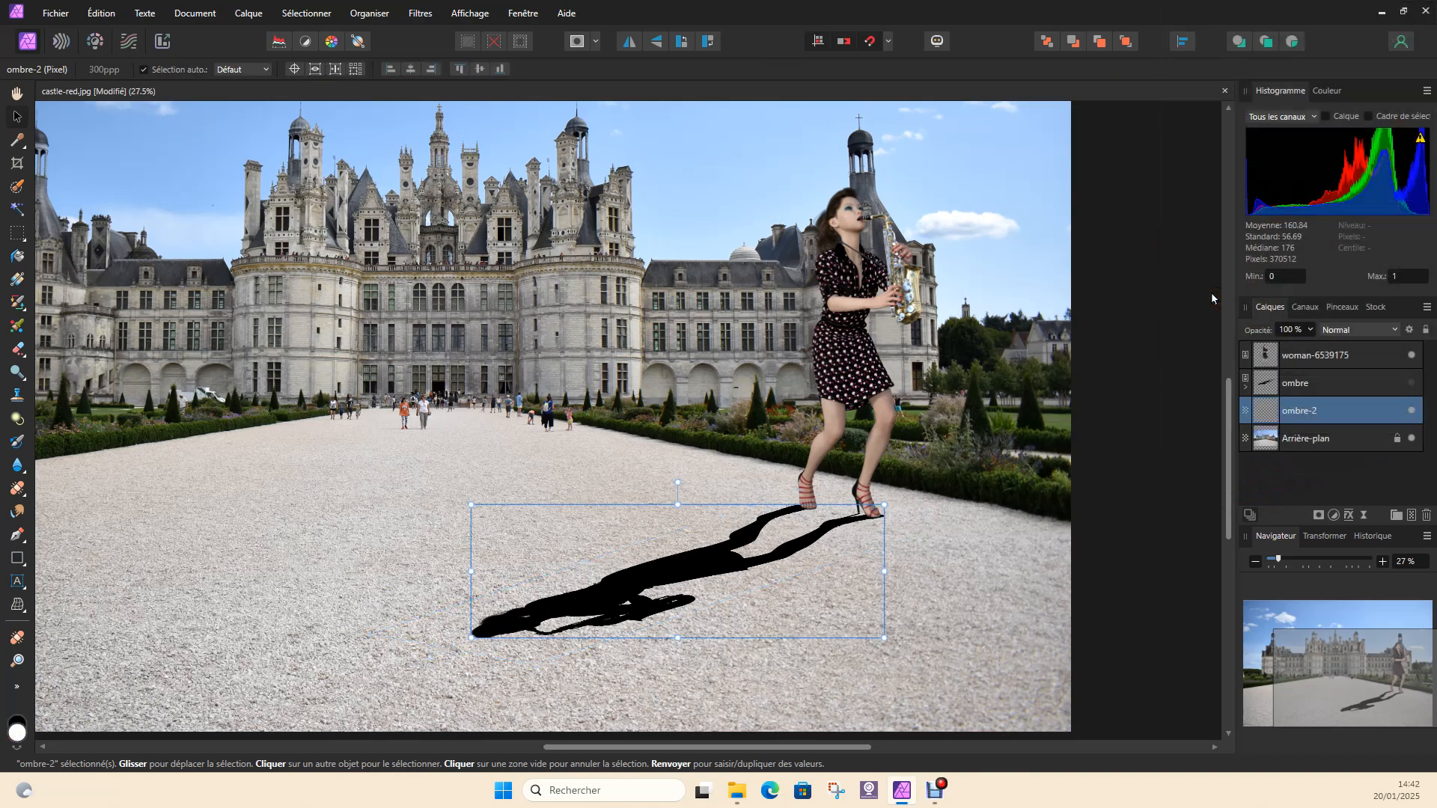
right_click(1338, 383)
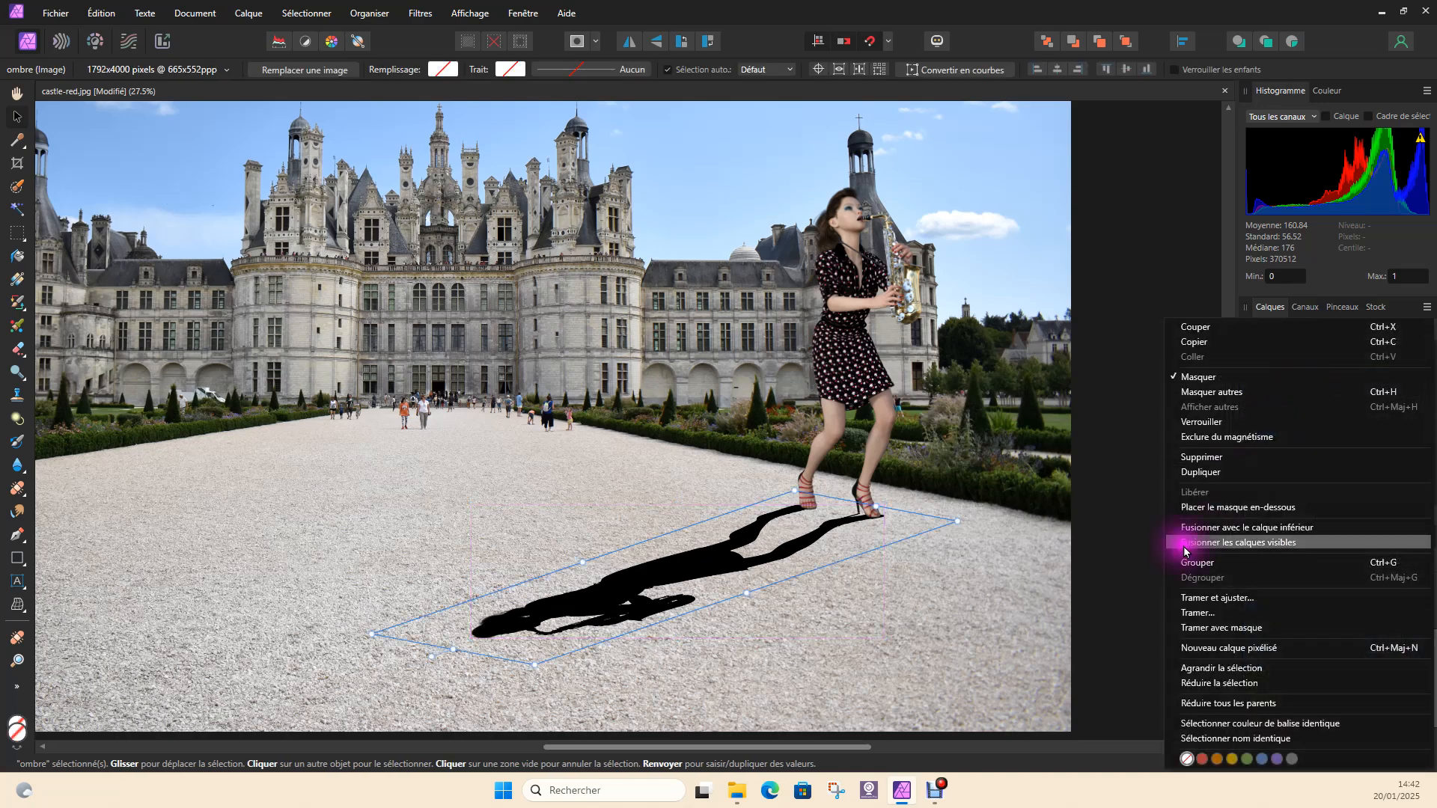
click(1189, 613)
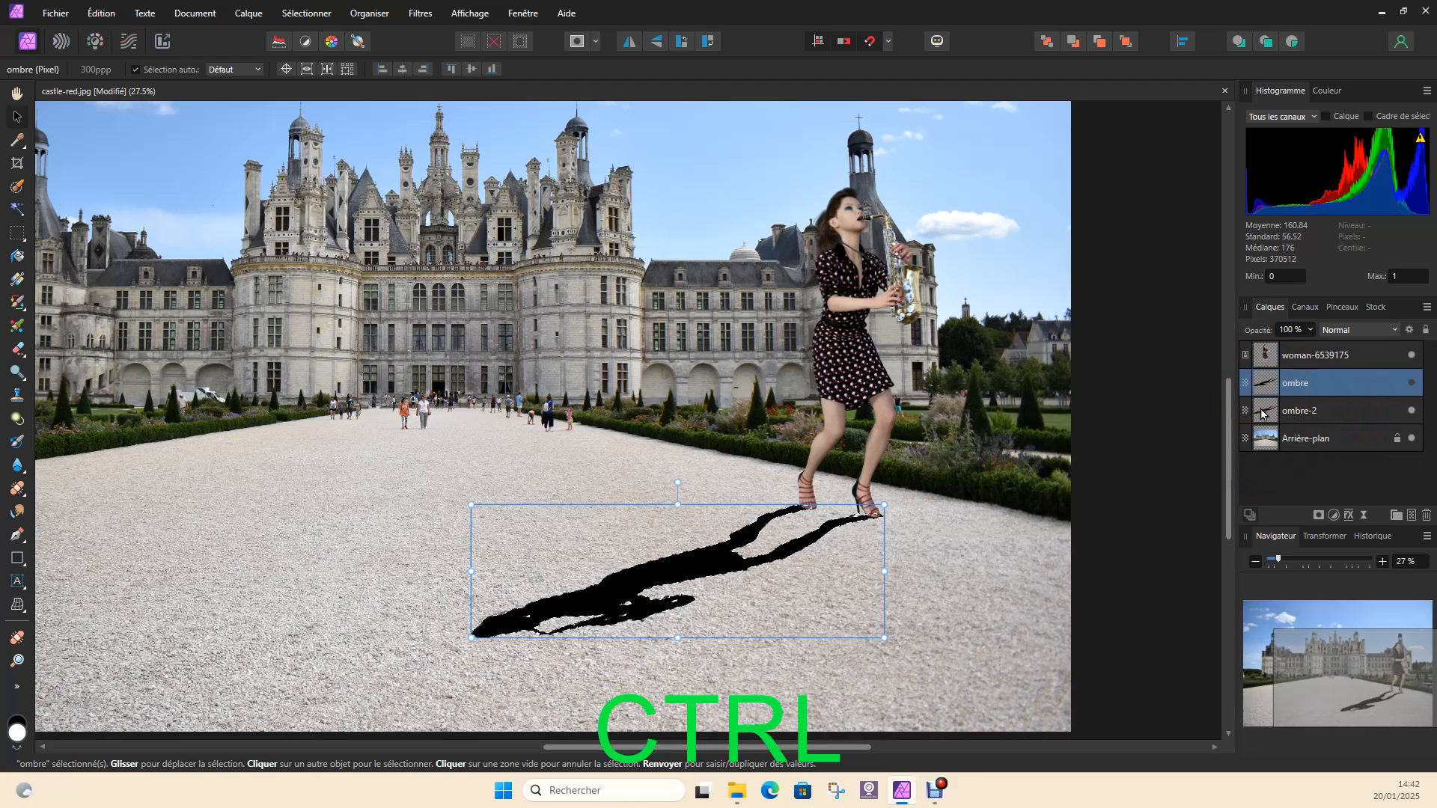
With the shadow's outline loaded as a selection, apply a linear white-to-black gradient to ombre-2 from the shadow's head to the woman's feet
scroll(741, 561, up, 2)
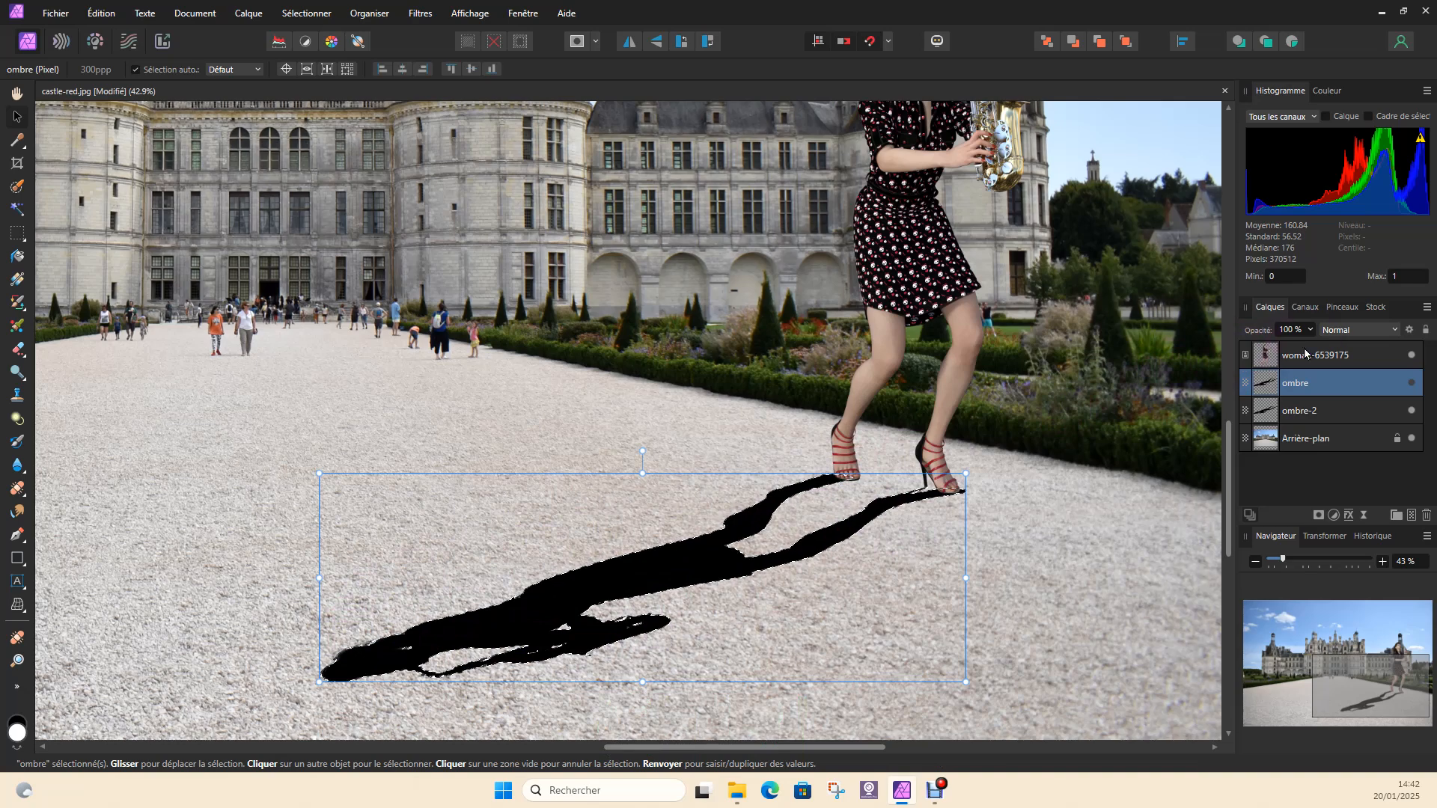
click(1336, 415)
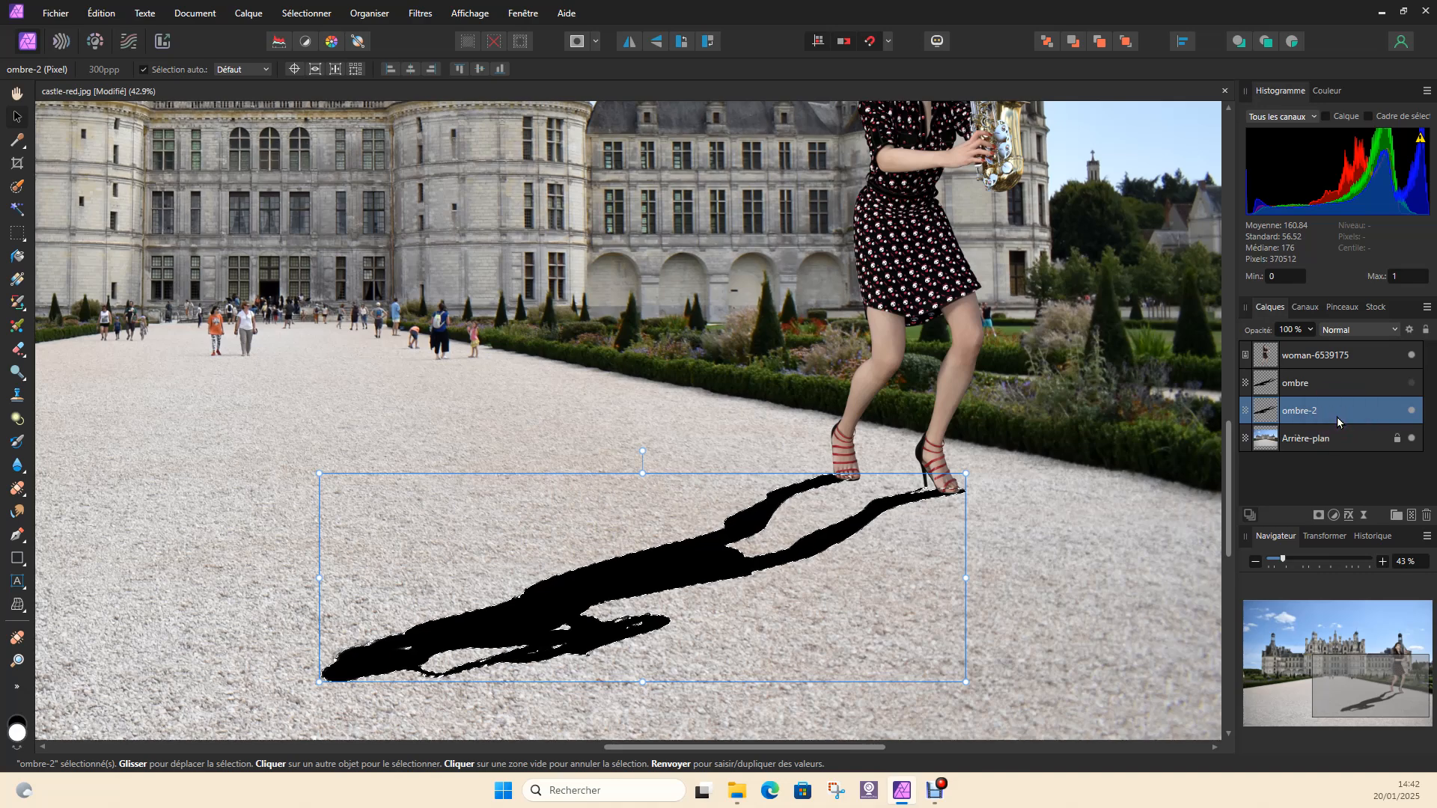
click(1052, 534)
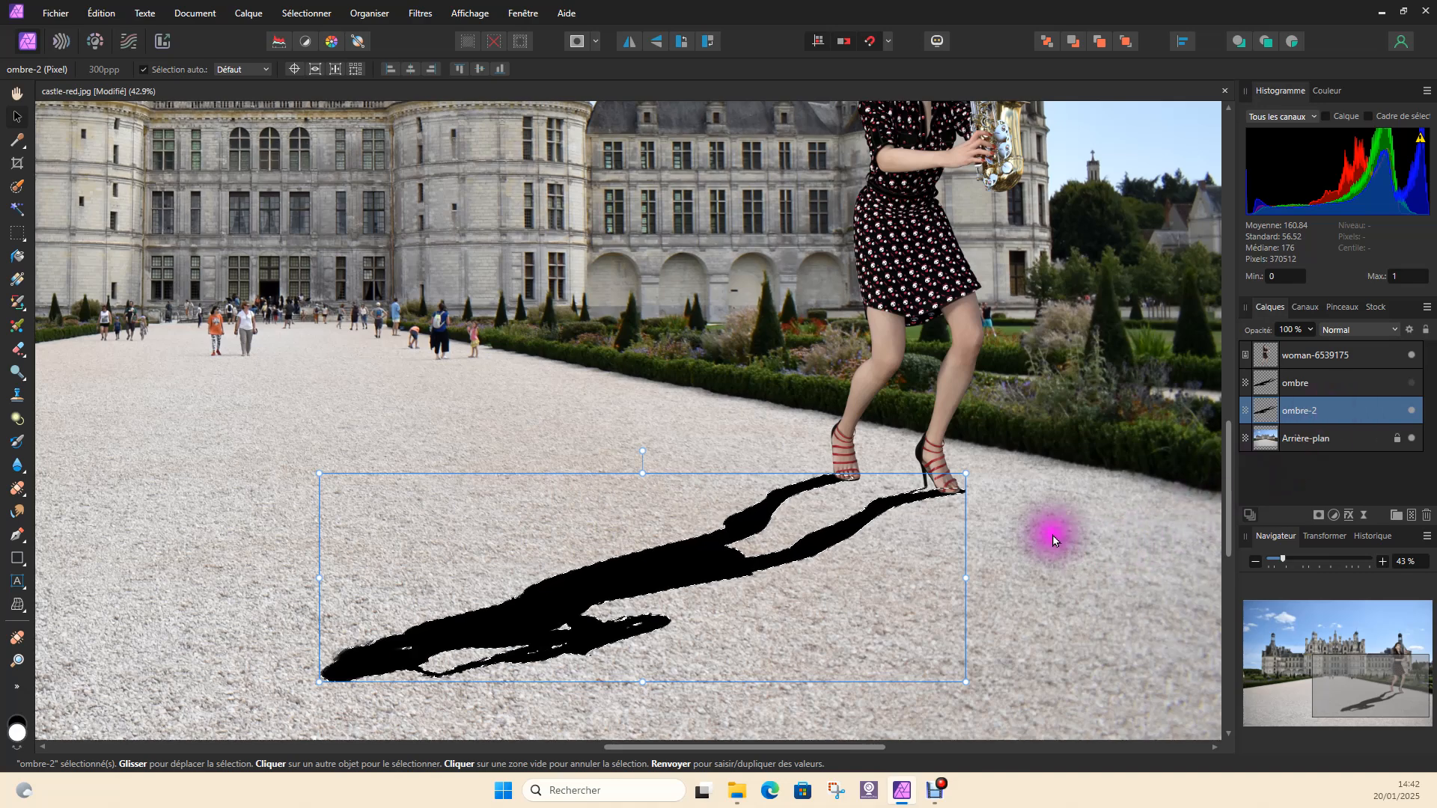
click(18, 281)
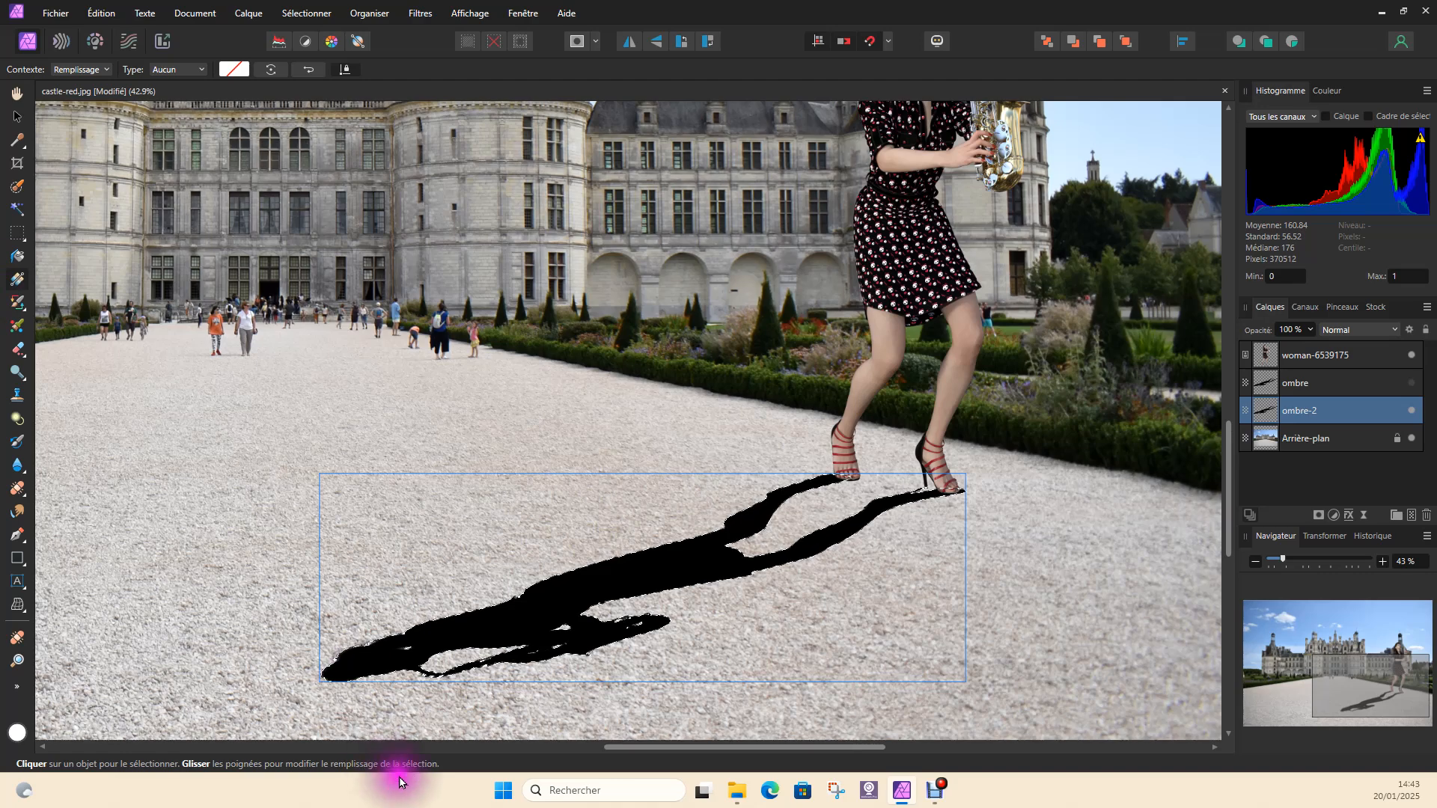
drag(365, 668, 921, 457)
Shorten the gradient on ombre-2 by bringing its white end close to the feet, so black remains only beside the shoes
click(369, 672)
drag(368, 672, 763, 534)
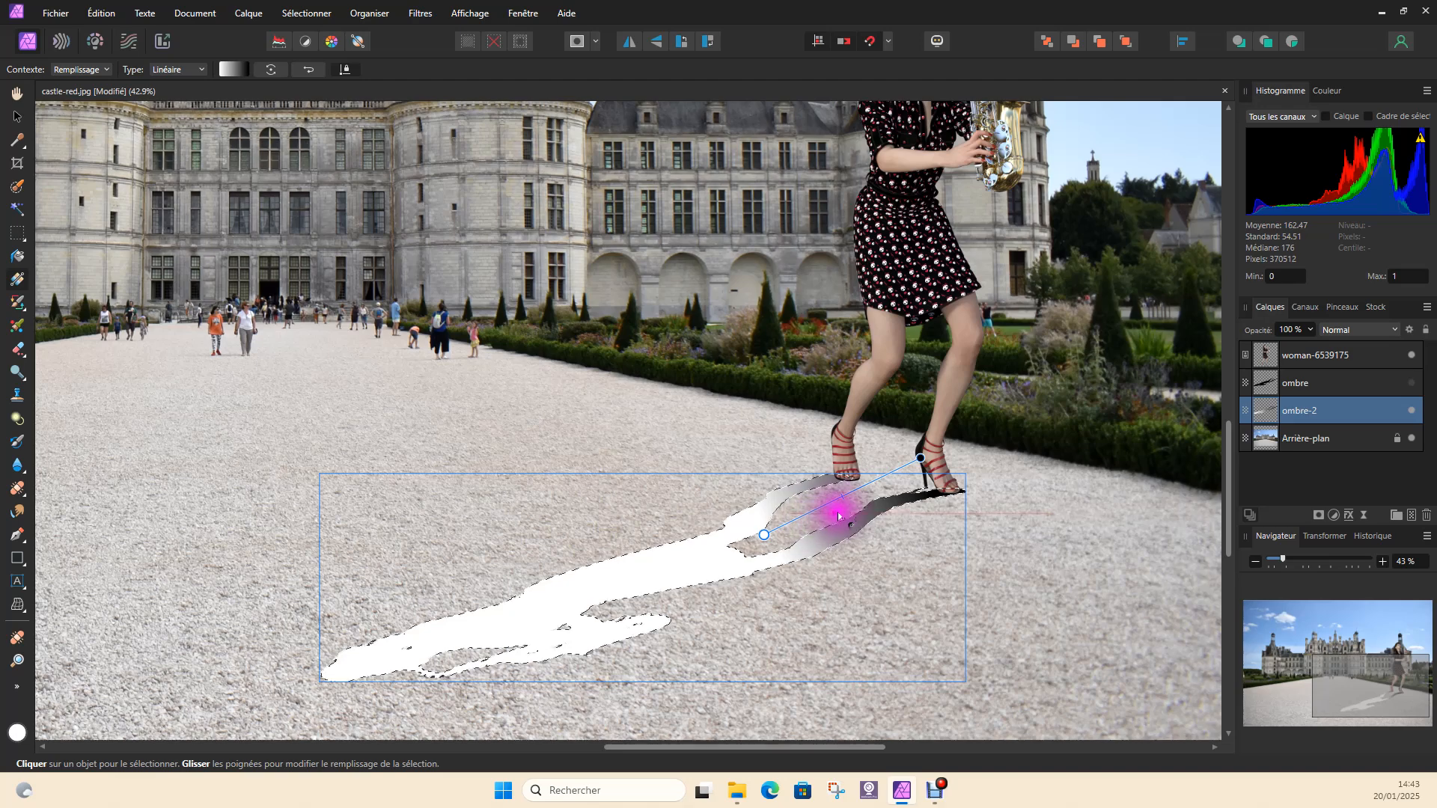
mouse_move(841, 496)
mouse_down()
mouse_move(877, 481)
mouse_move(828, 505)
mouse_up()
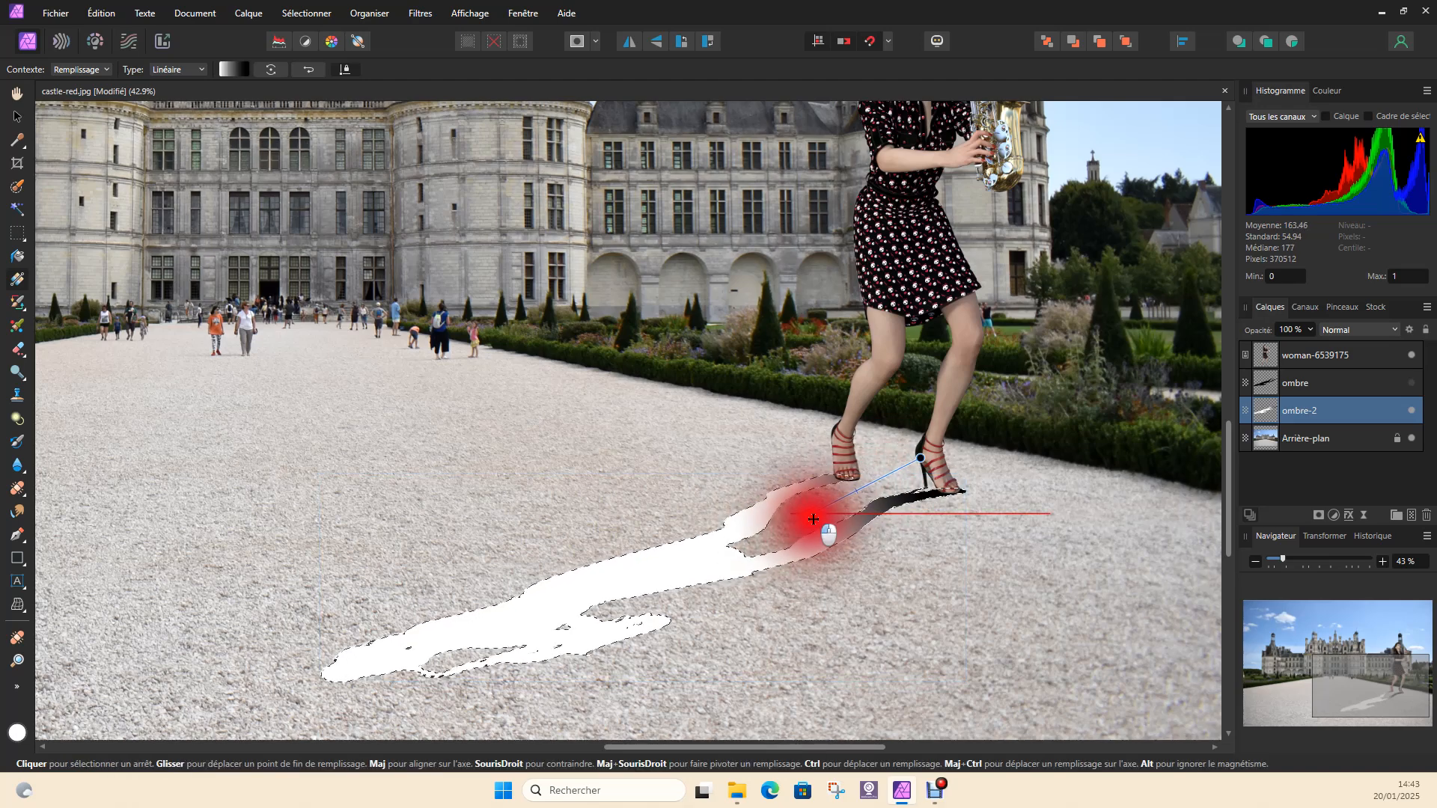
drag(811, 518, 806, 515)
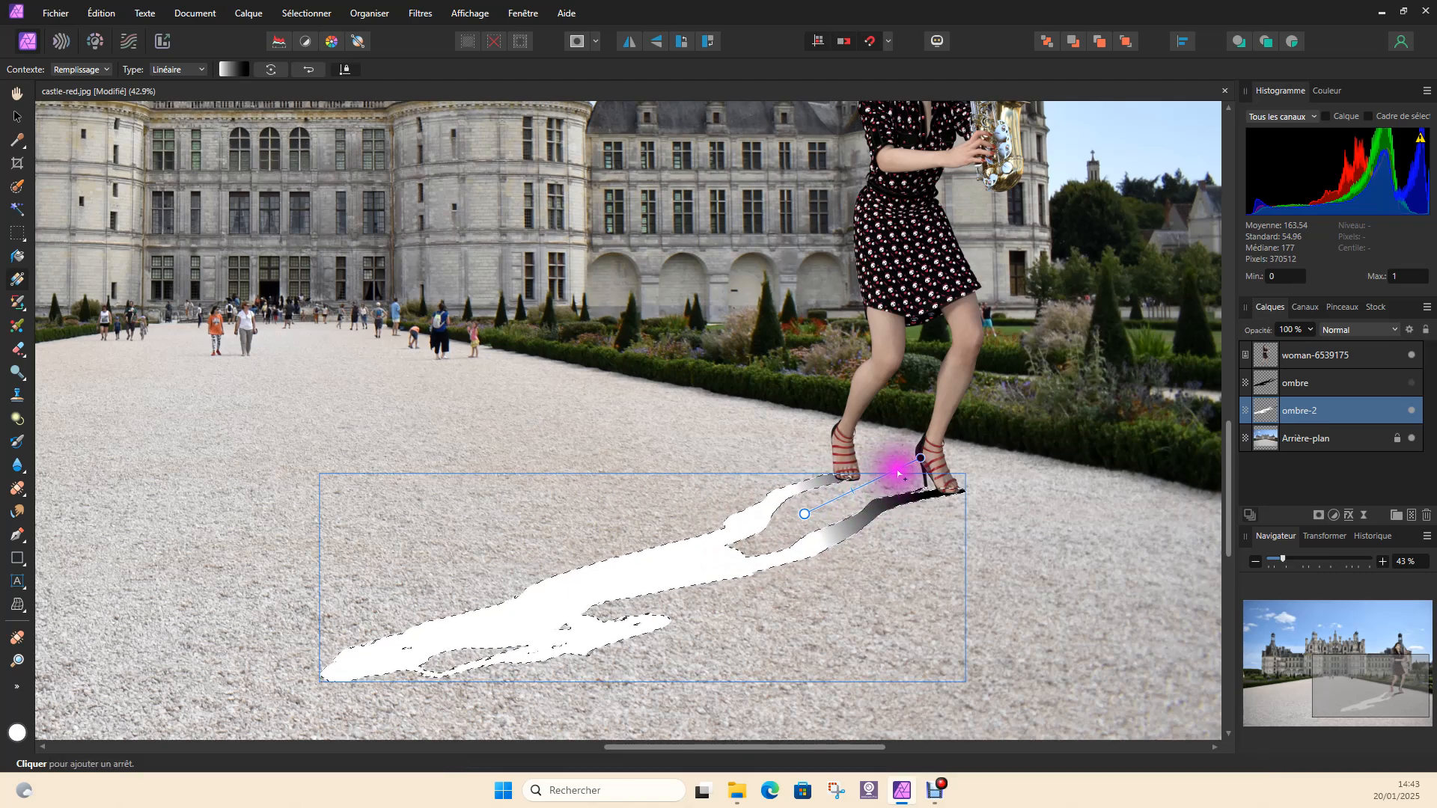
Reposition both ends of the gradient on ombre-2 so black covers the shadow of both feet and fades to white just below the ankles
drag(917, 459, 823, 429)
drag(805, 514, 806, 508)
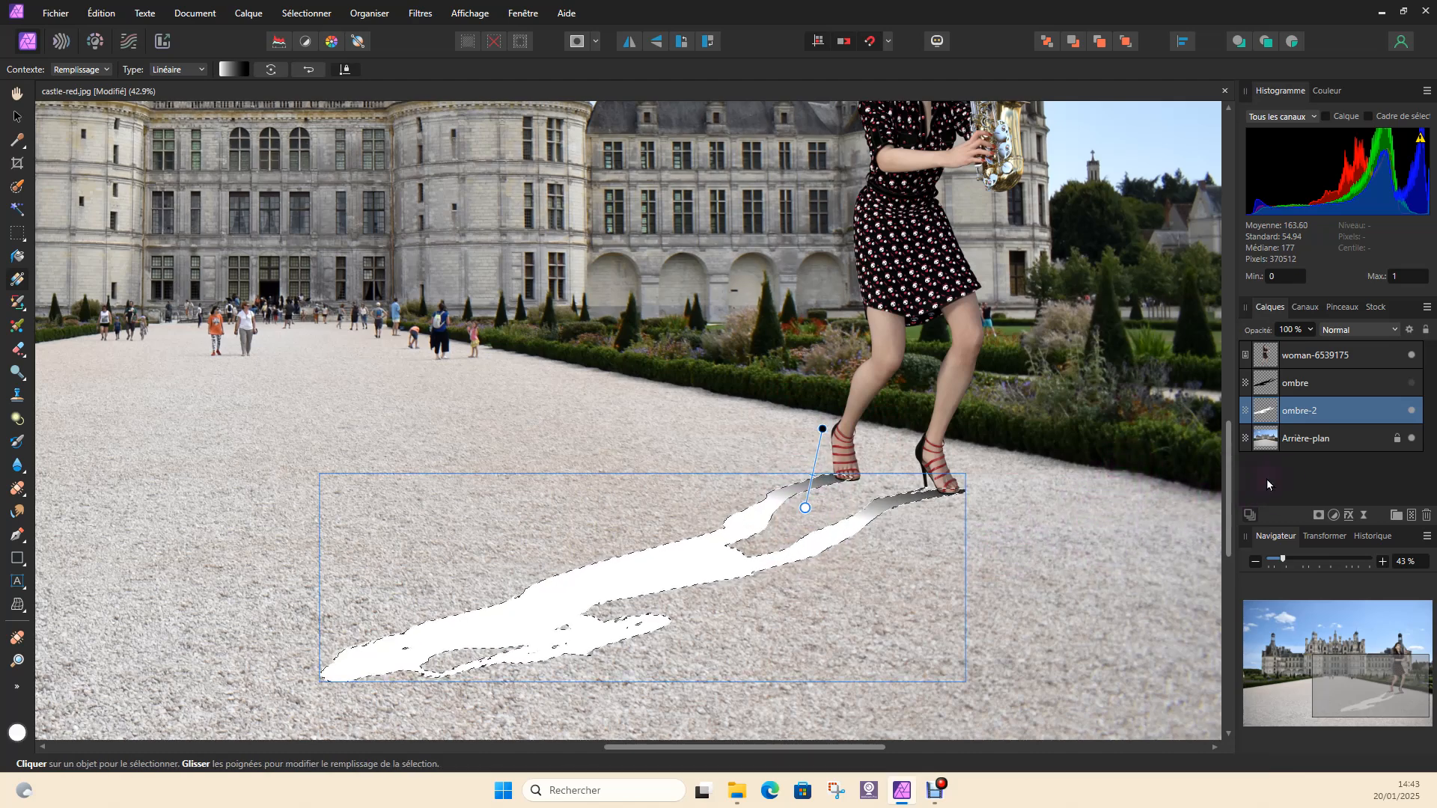
click(1311, 329)
mouse_move(1309, 353)
mouse_down()
mouse_move(1274, 352)
mouse_move(1335, 344)
mouse_move(1320, 343)
mouse_up()
drag(806, 508, 800, 540)
drag(822, 429, 814, 465)
drag(801, 539, 803, 522)
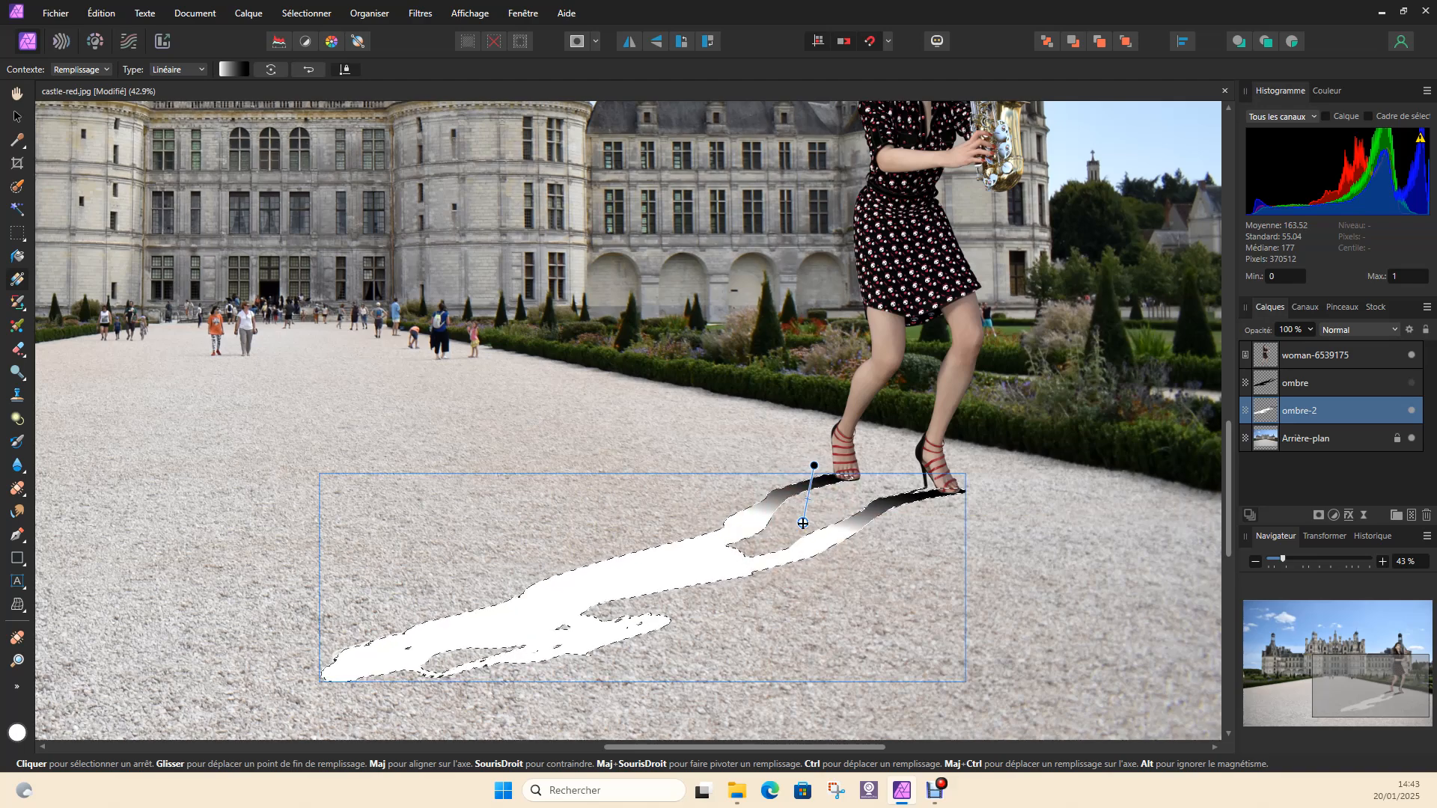
drag(816, 467, 818, 444)
click(810, 488)
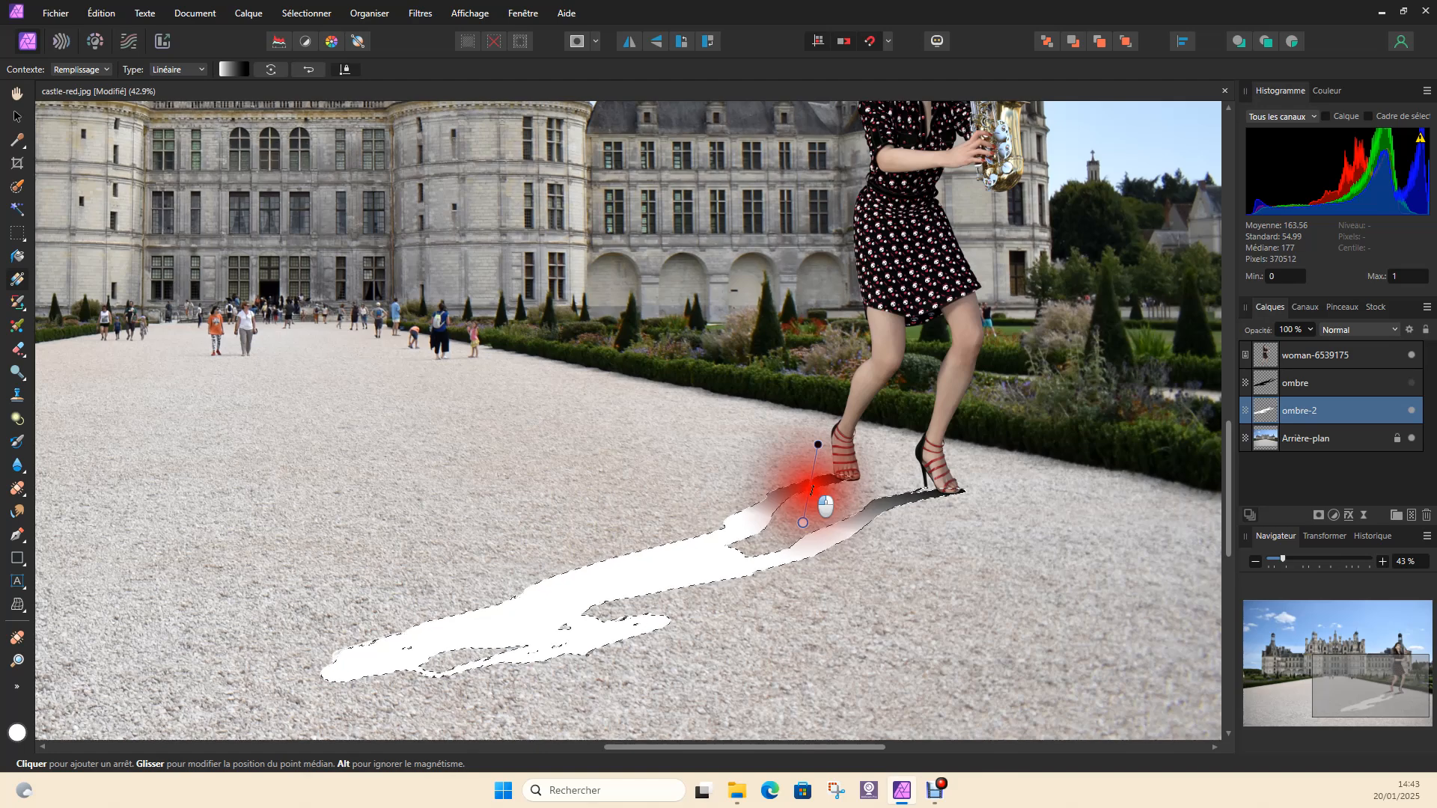
click(805, 520)
drag(806, 519, 804, 514)
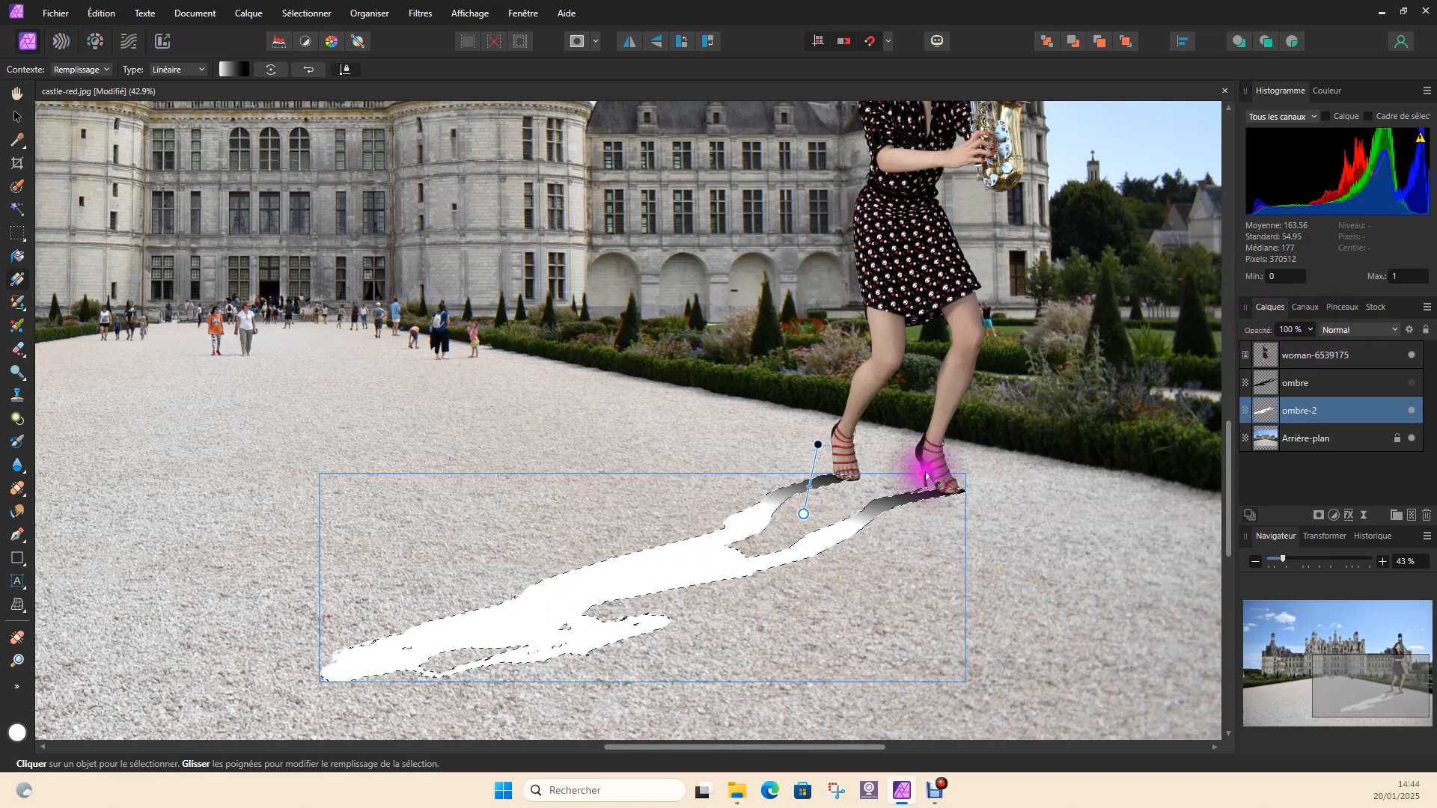
Set the ombre-2 layer's blend mode to Produit and make the ombre layer visible again
click(1343, 332)
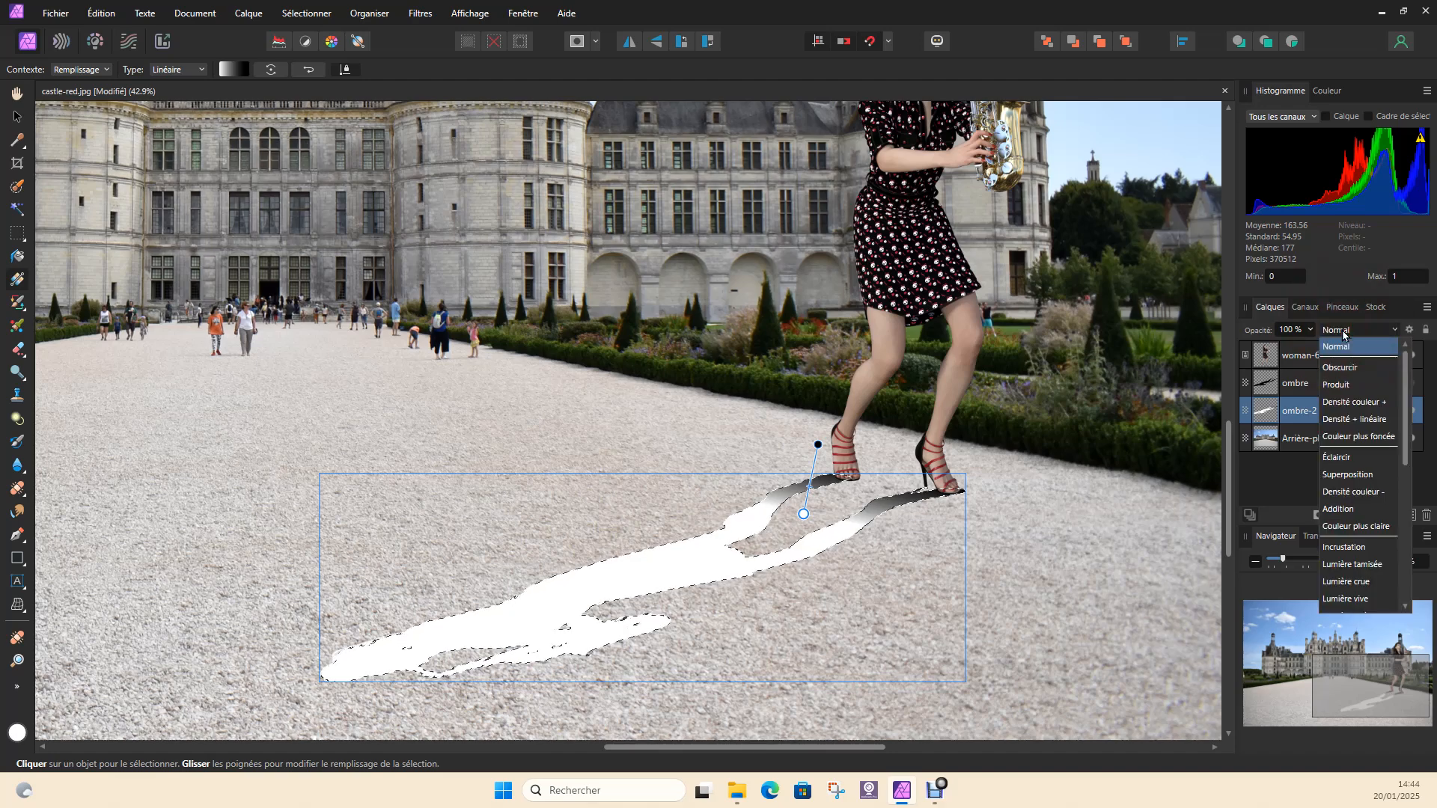
click(1337, 385)
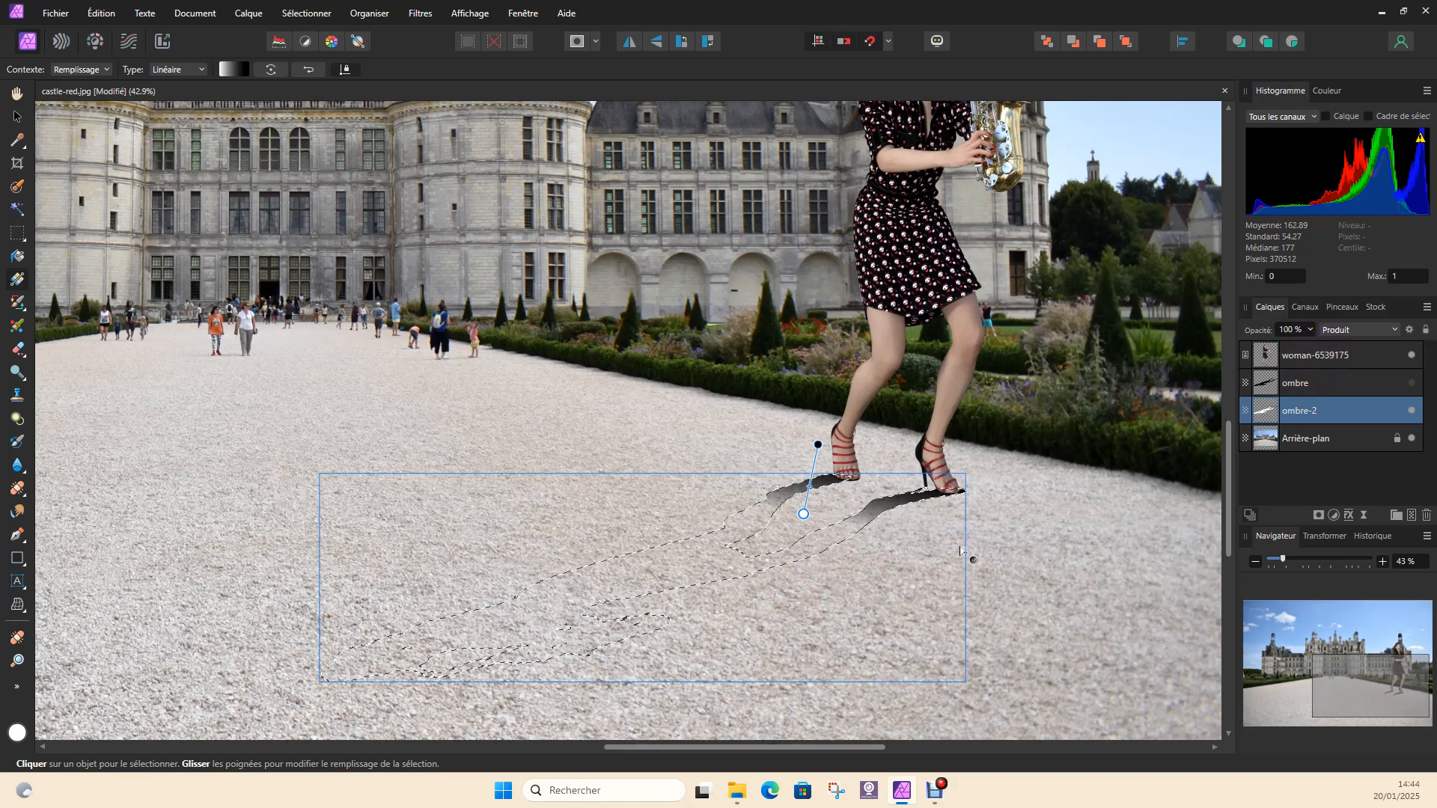
click(1336, 381)
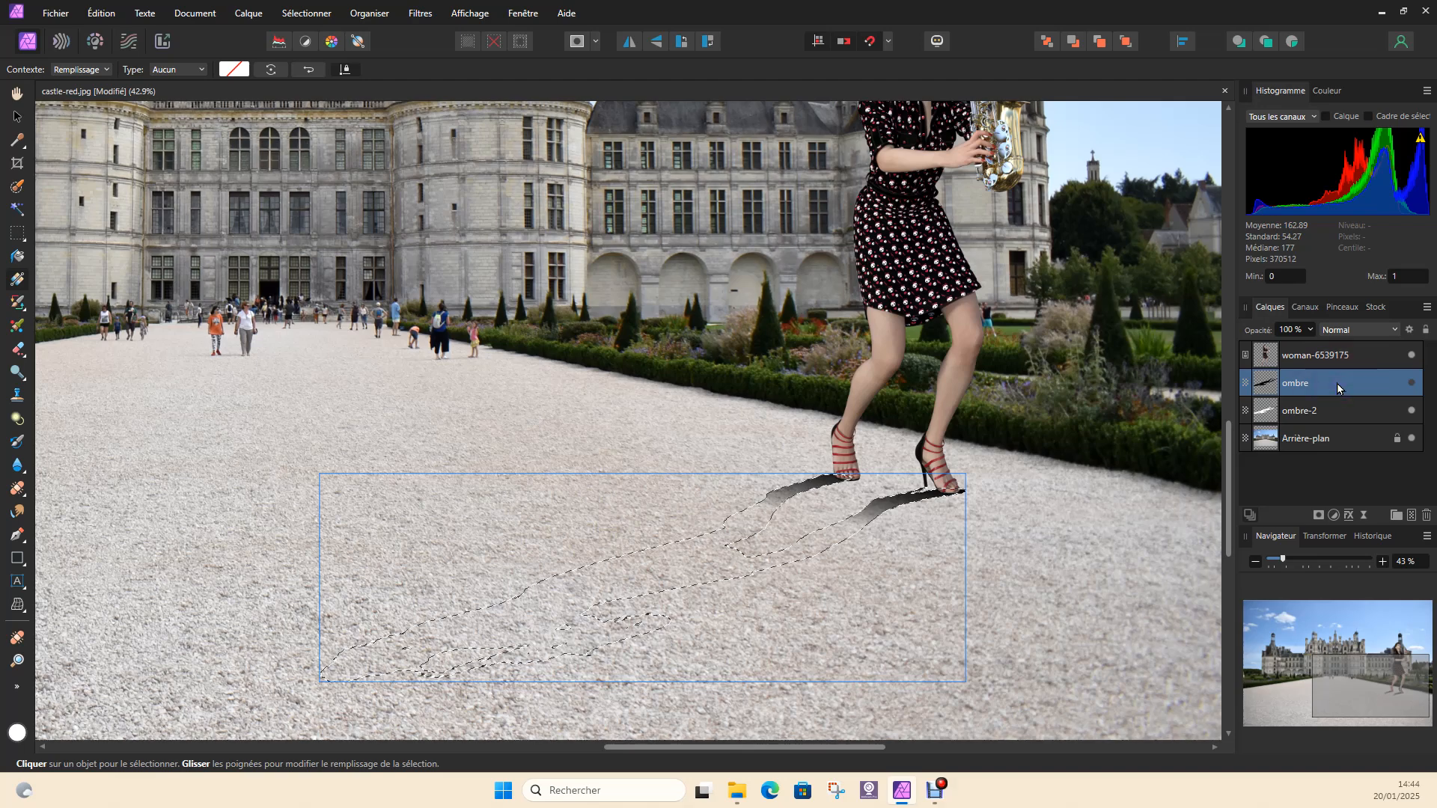
click(1411, 384)
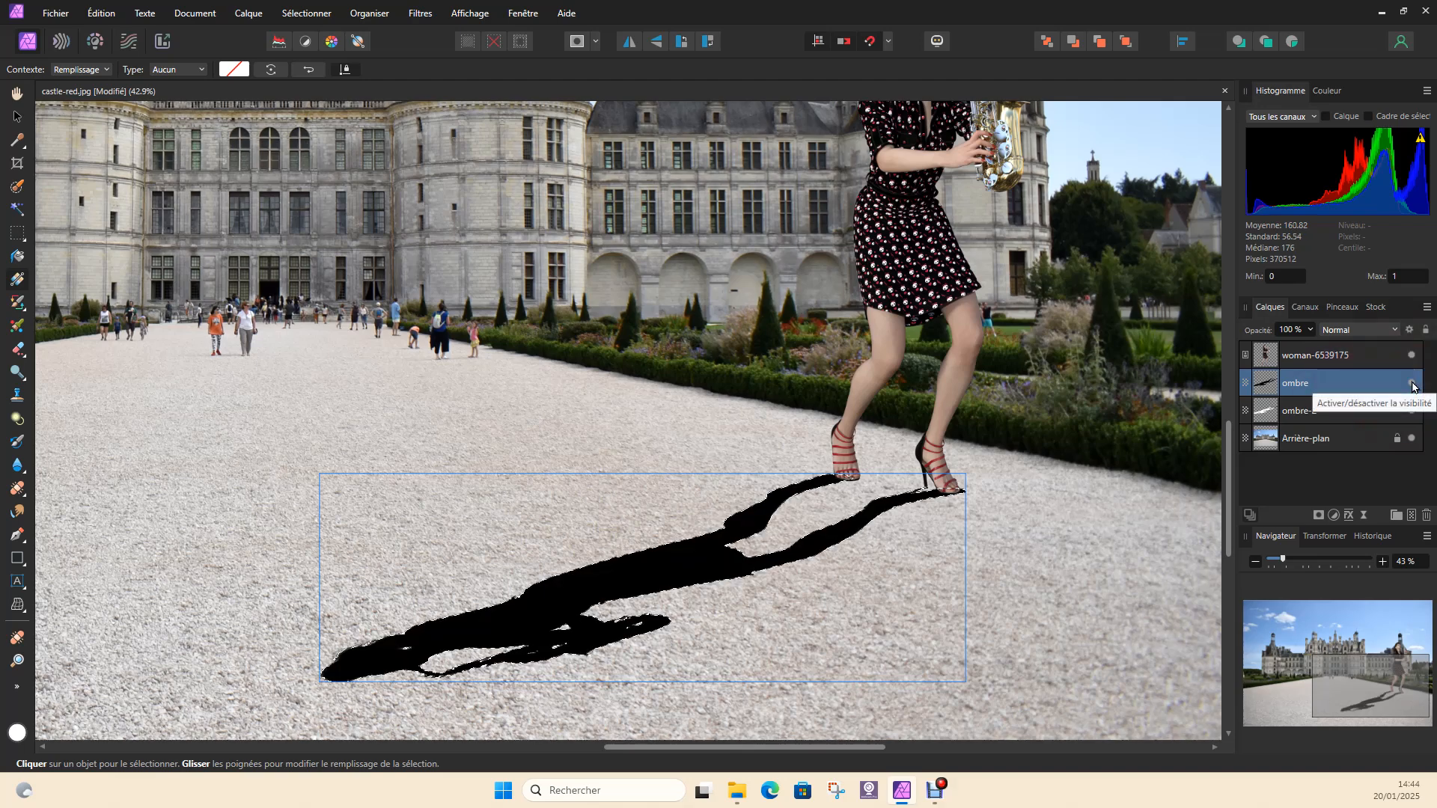
Lower the ombre layer's opacity to 61% and set its blend mode to Produit
click(1310, 330)
drag(1312, 347, 1270, 353)
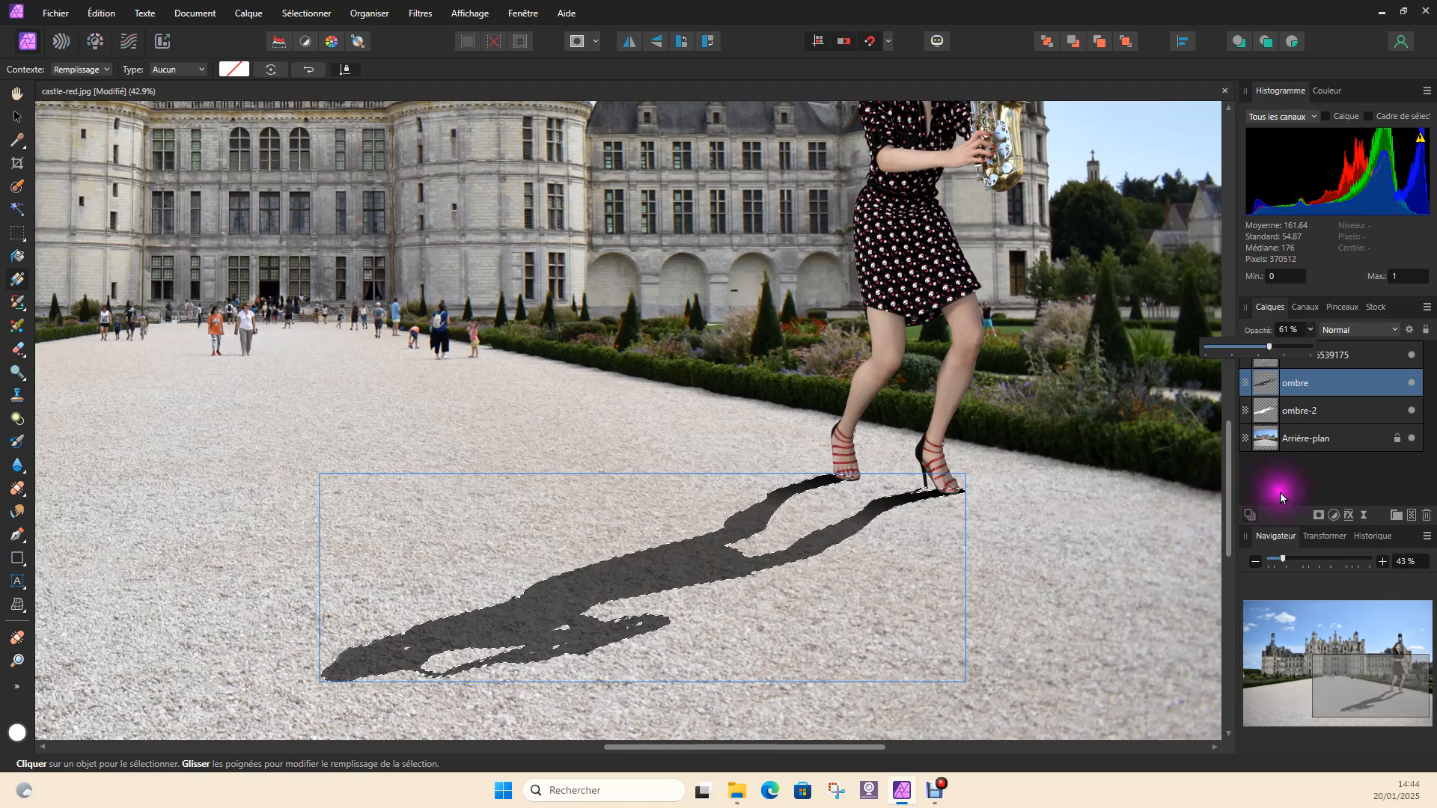
click(1412, 440)
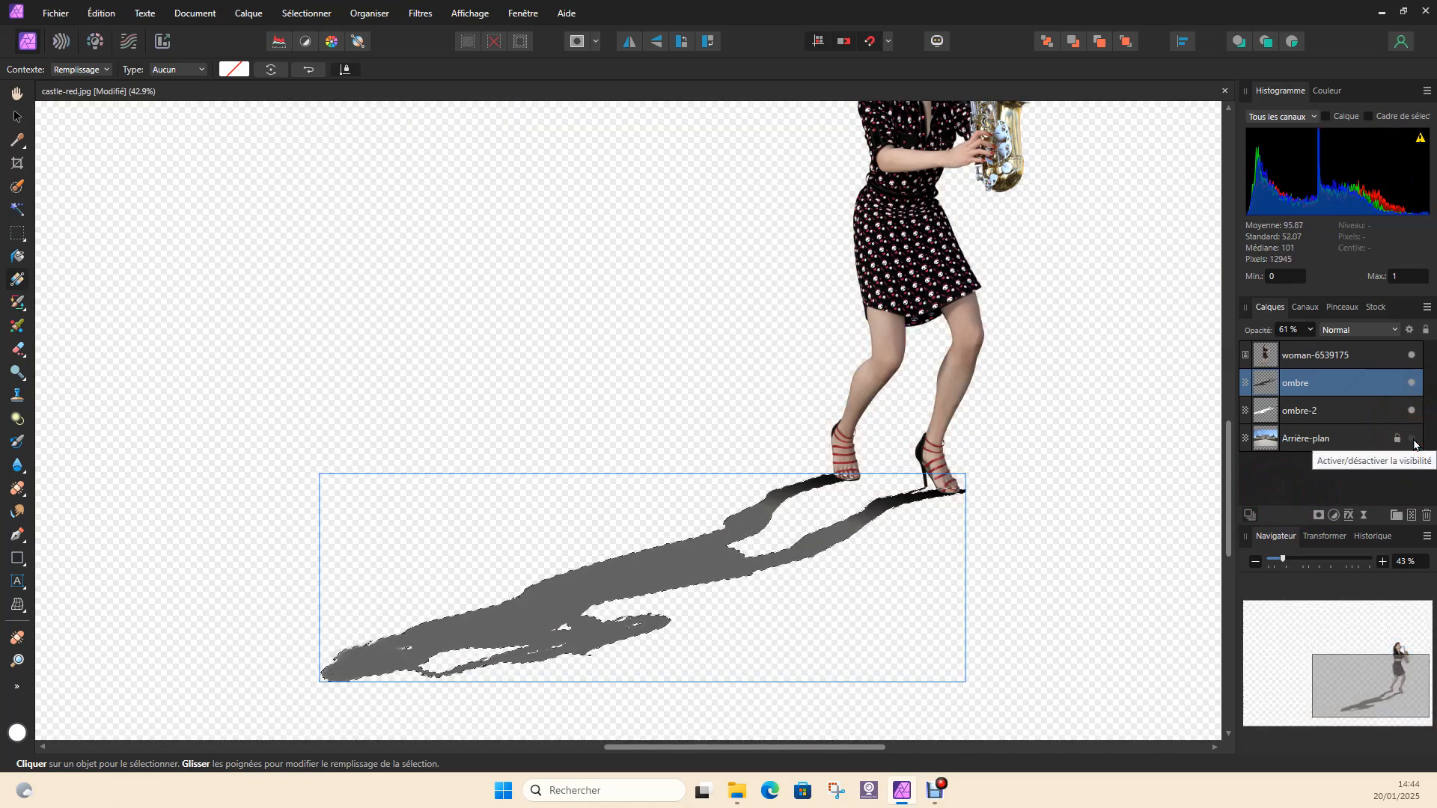
click(1412, 440)
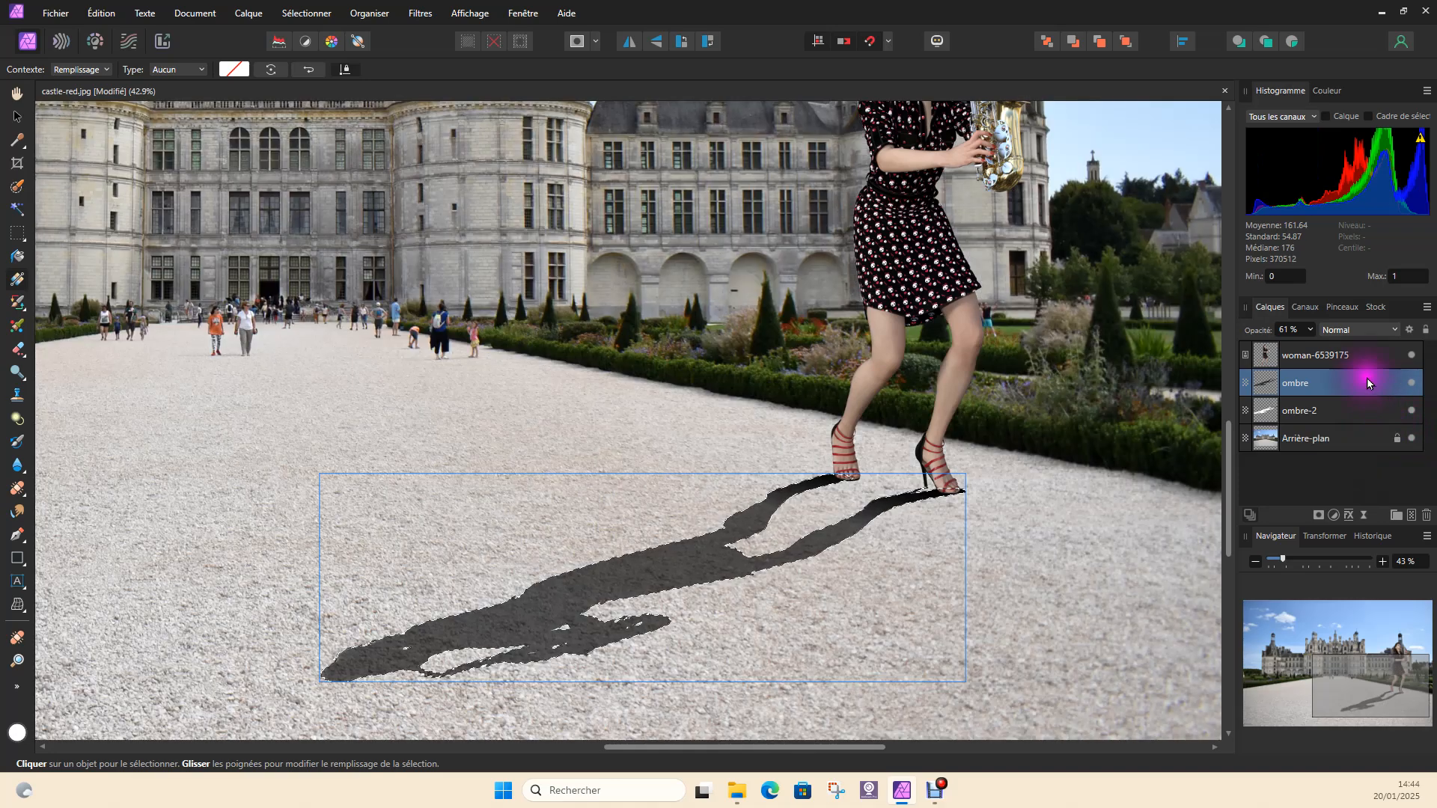
click(1347, 330)
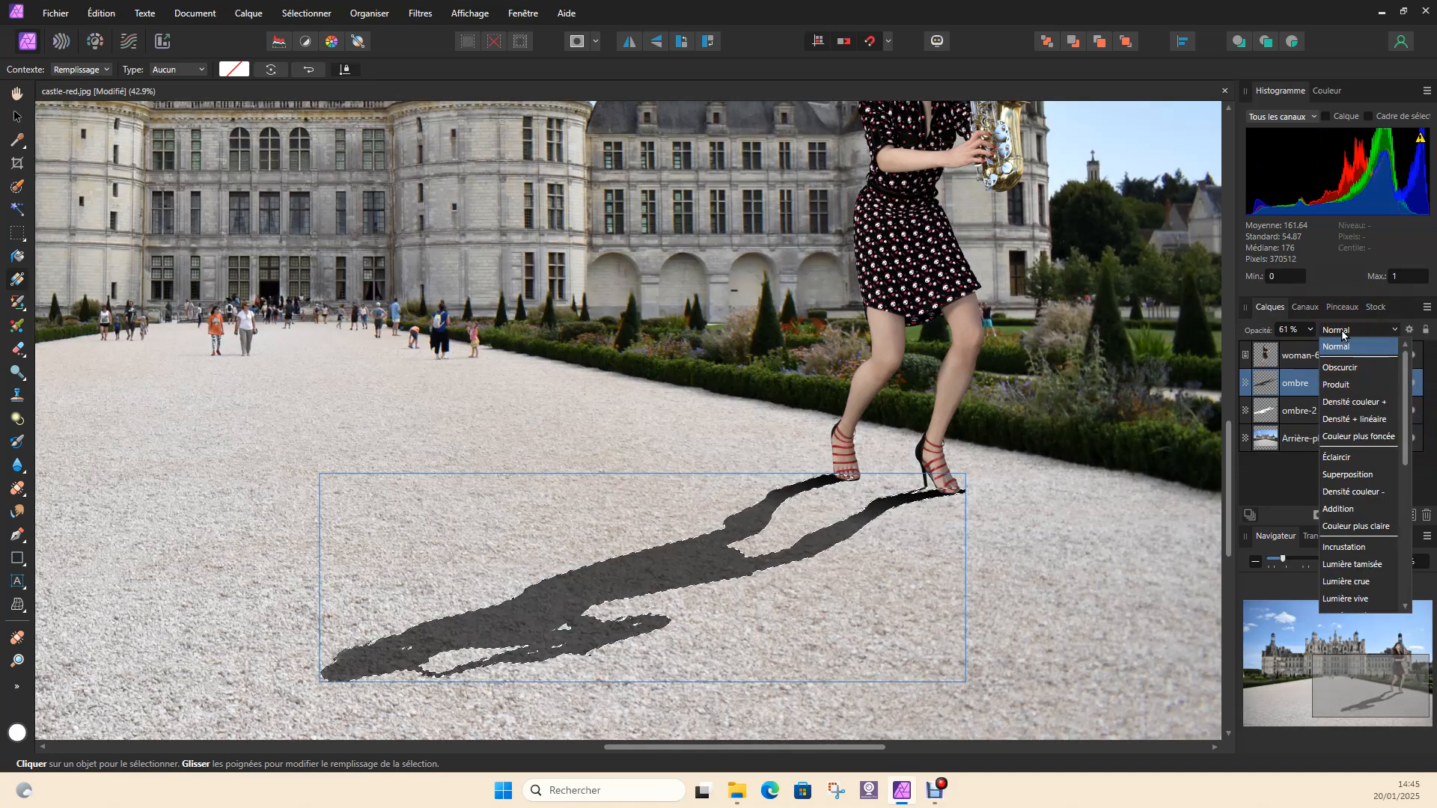
click(1342, 384)
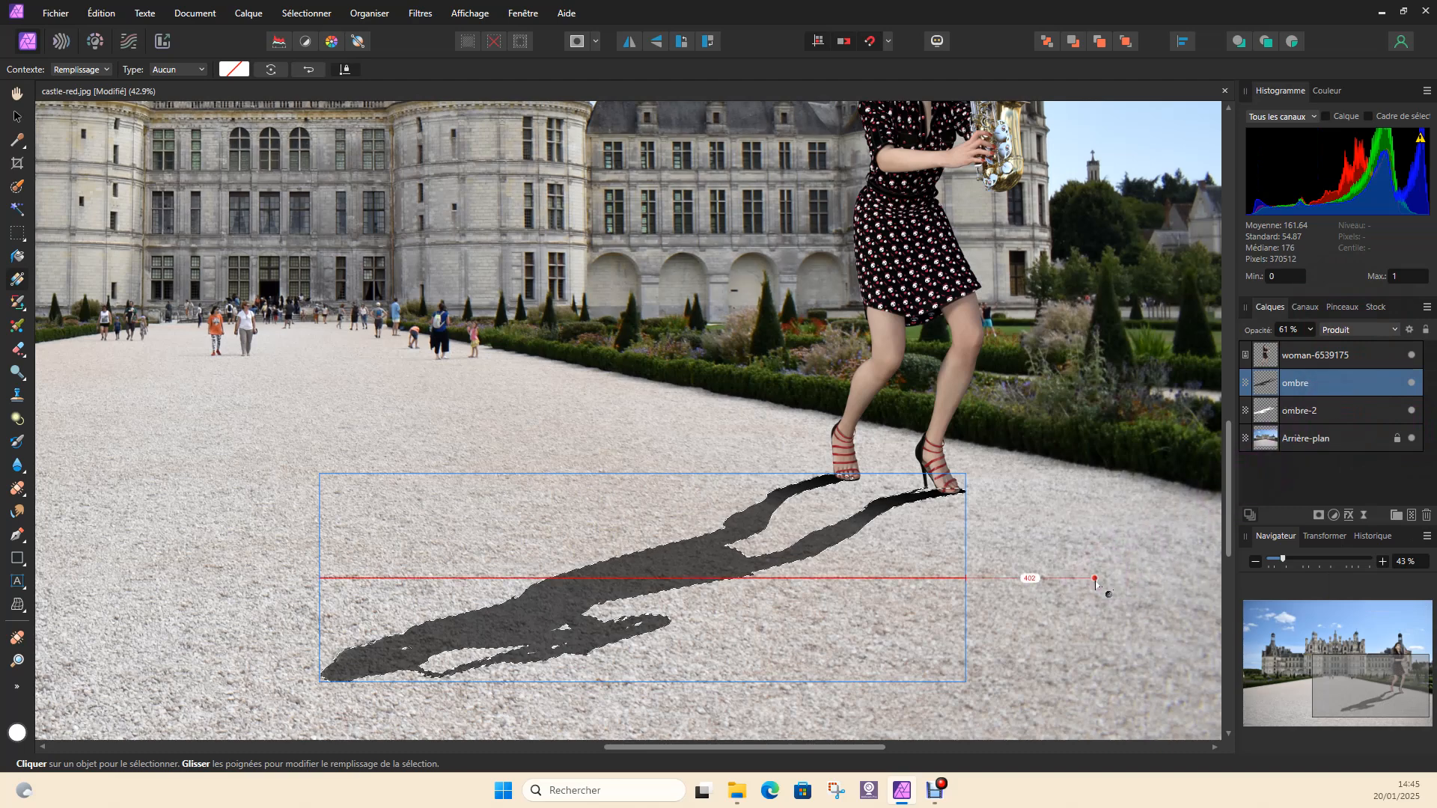
Deselect the active selection around the shadow
drag(1093, 589, 1092, 586)
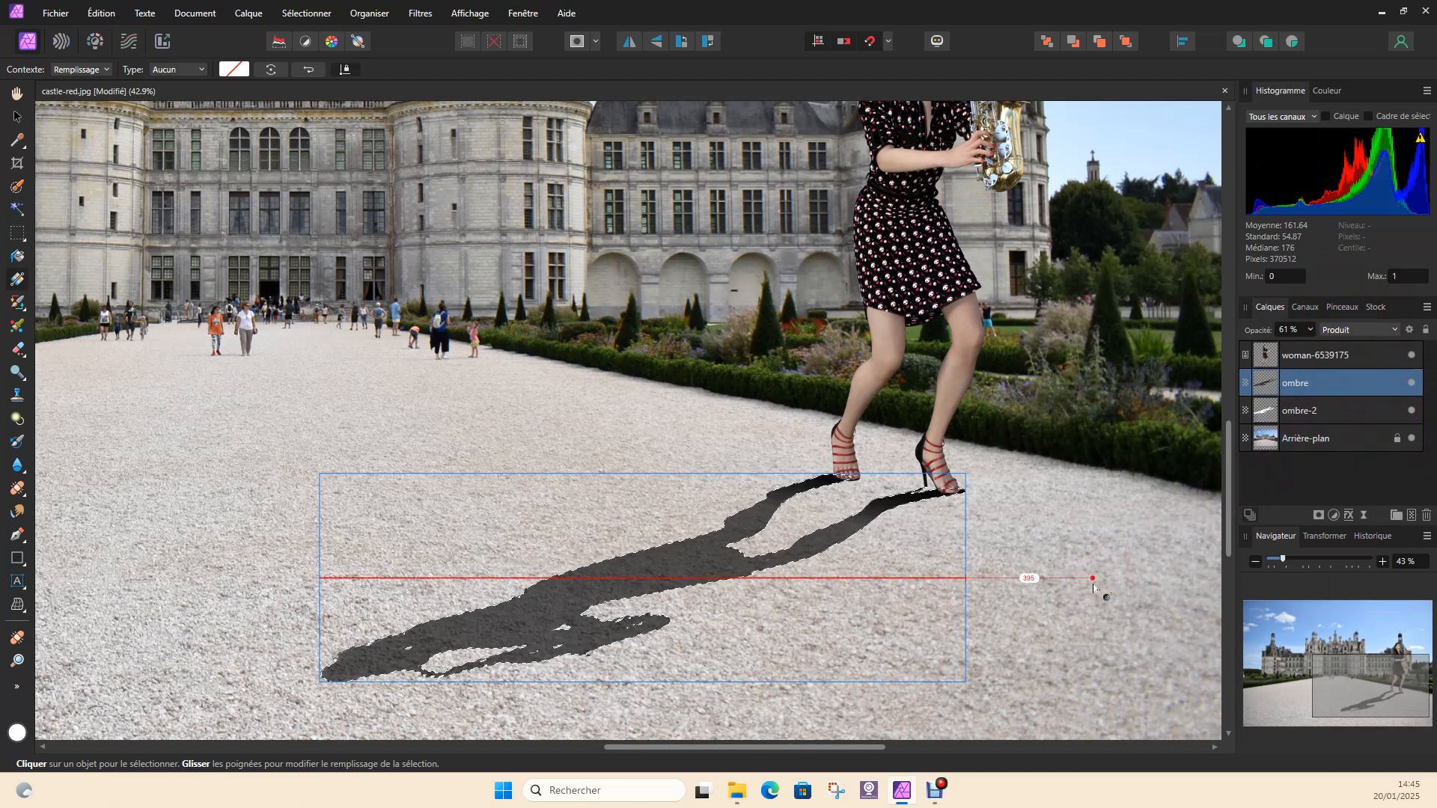
drag(1008, 583, 1007, 582)
click(1008, 582)
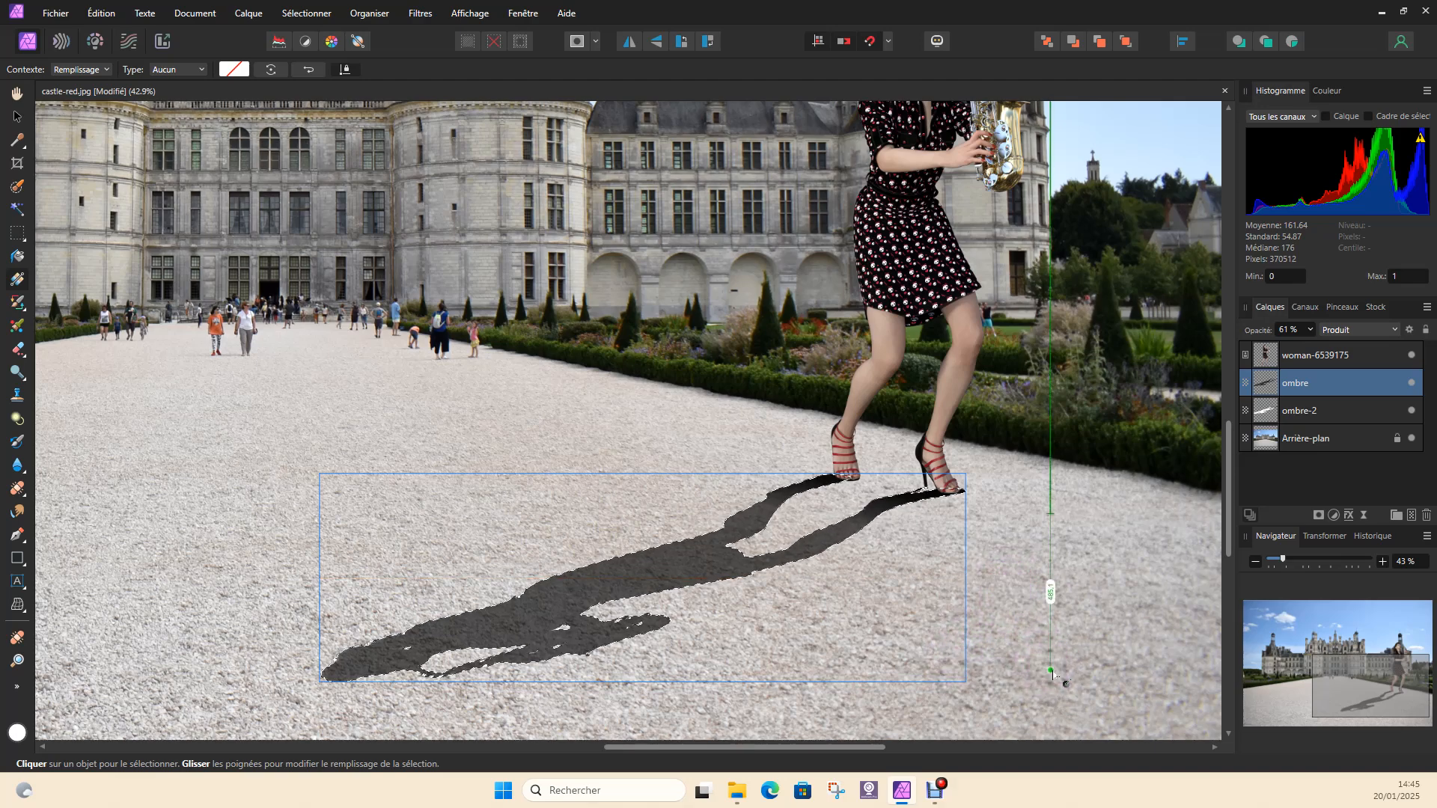
key(ctrl)
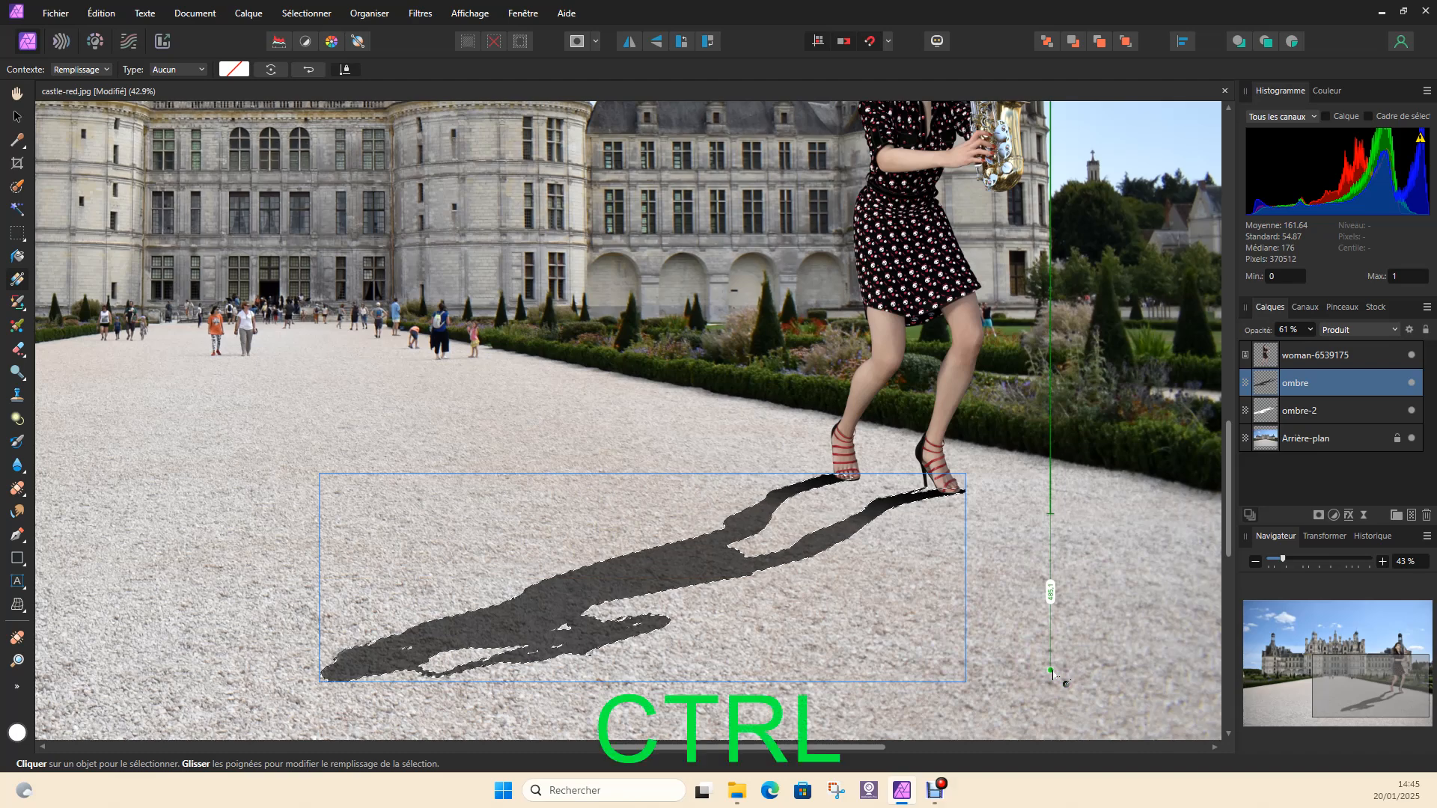
key(ctrl+d)
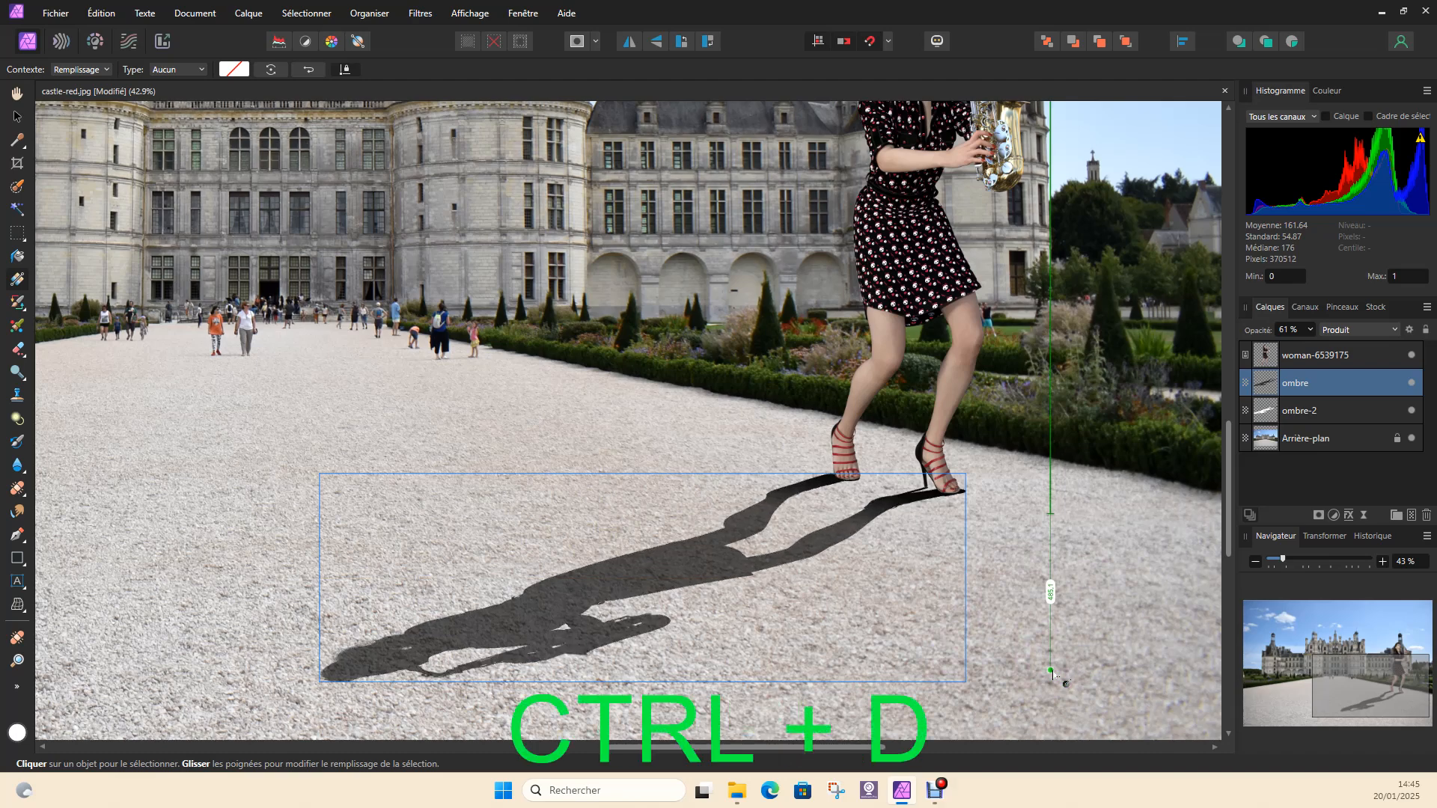
click(1042, 658)
click(900, 483)
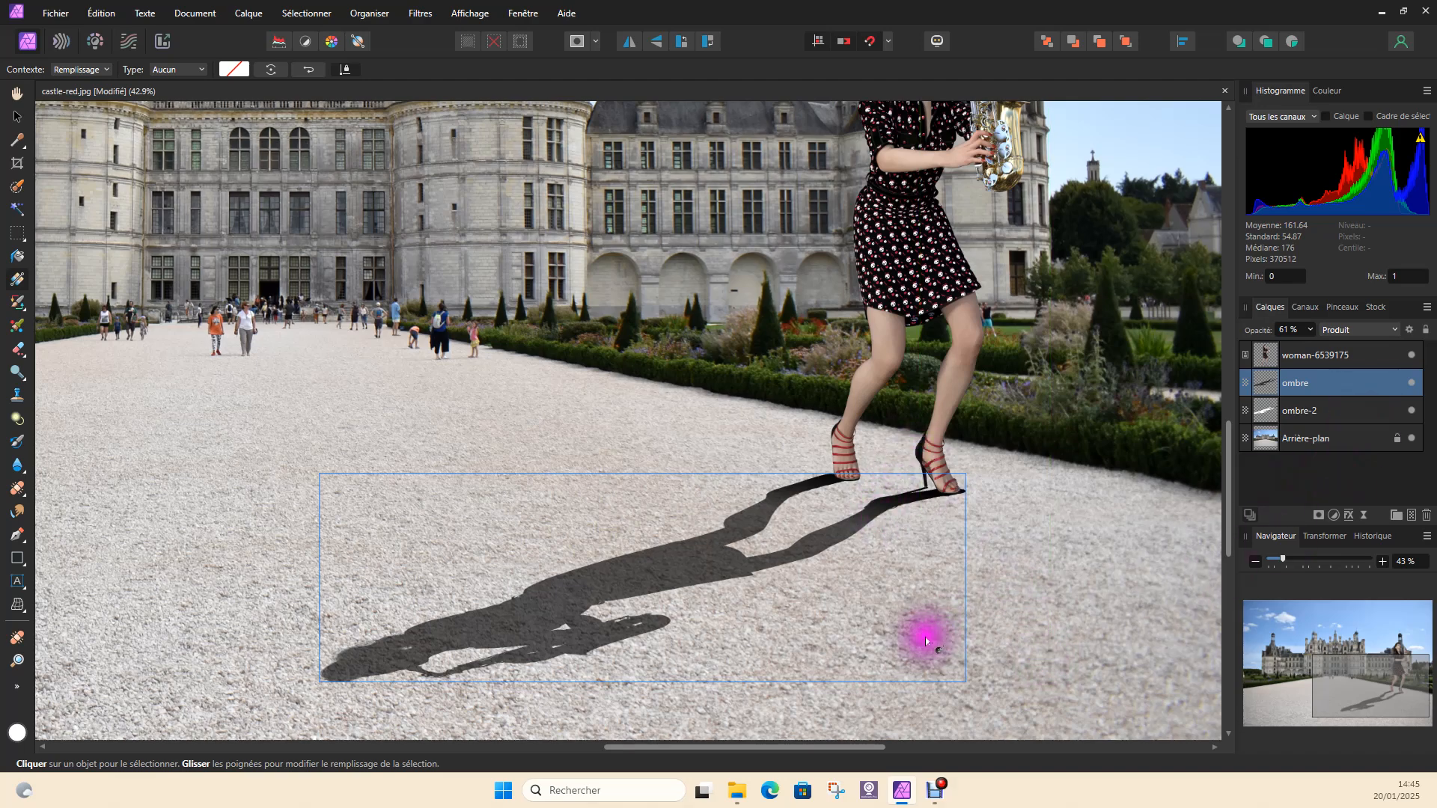
Raise the ombre layer's opacity to 71%
click(1310, 330)
drag(1312, 348, 1323, 348)
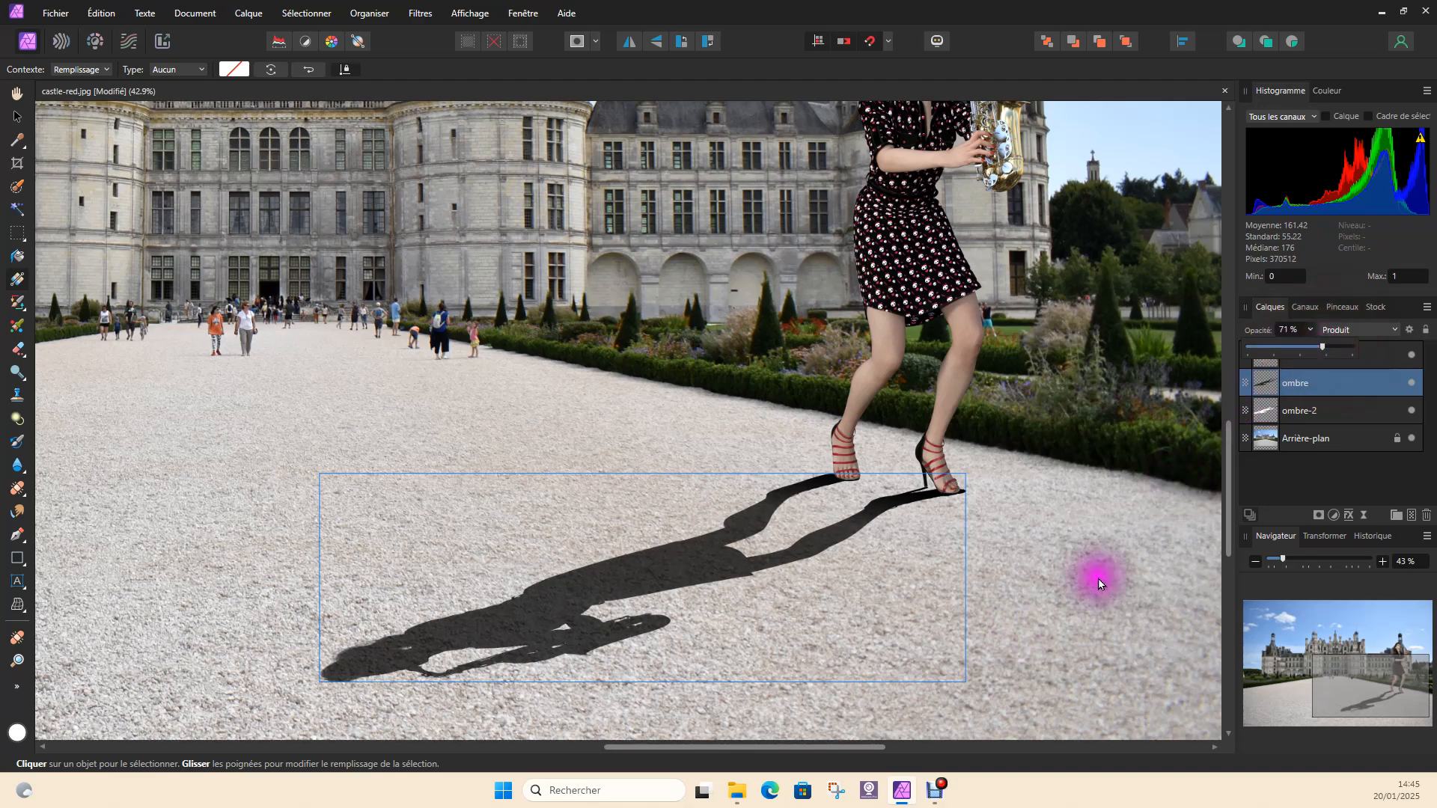
click(1120, 566)
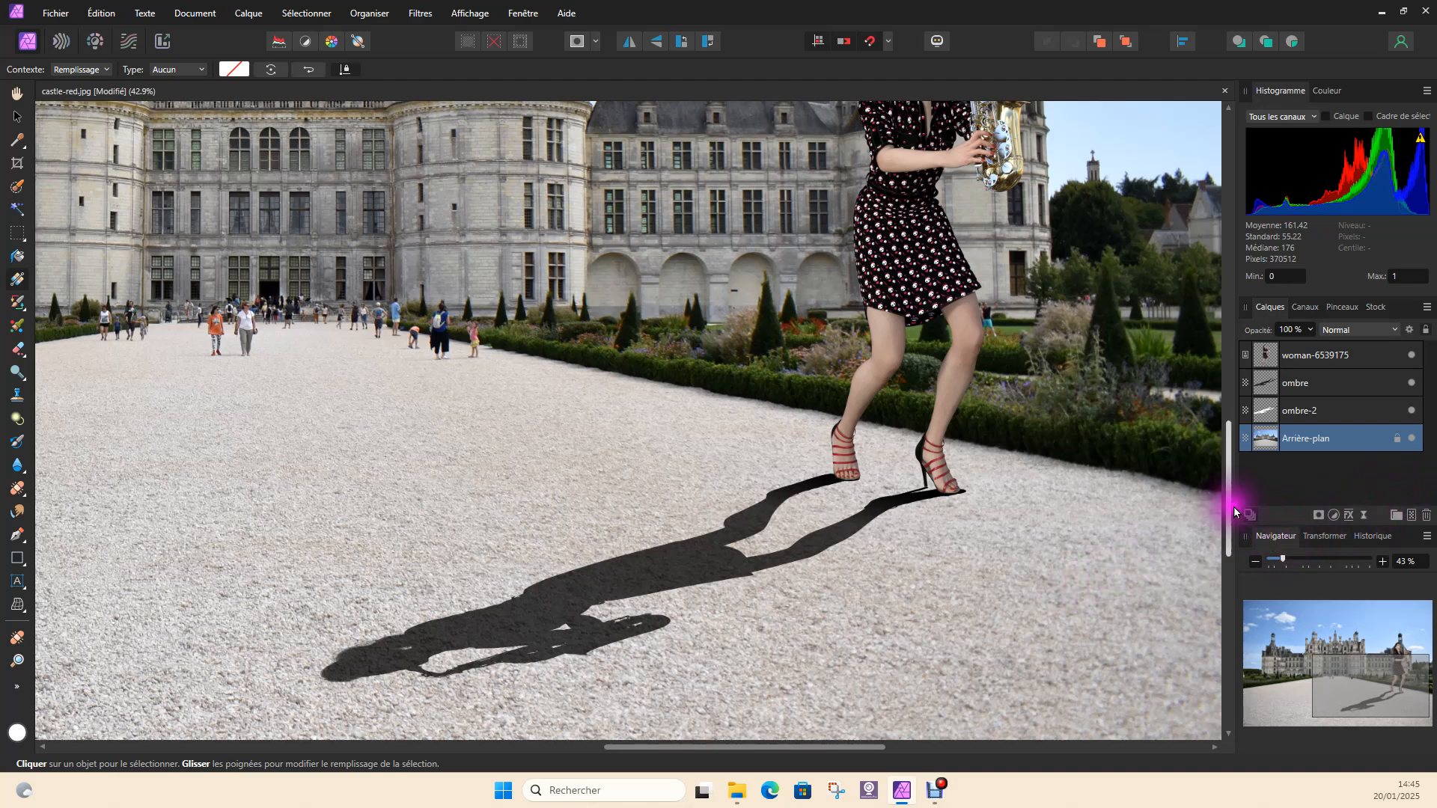
Select the ombre and ombre-2 layers together and merge them into a single layer
click(1327, 423)
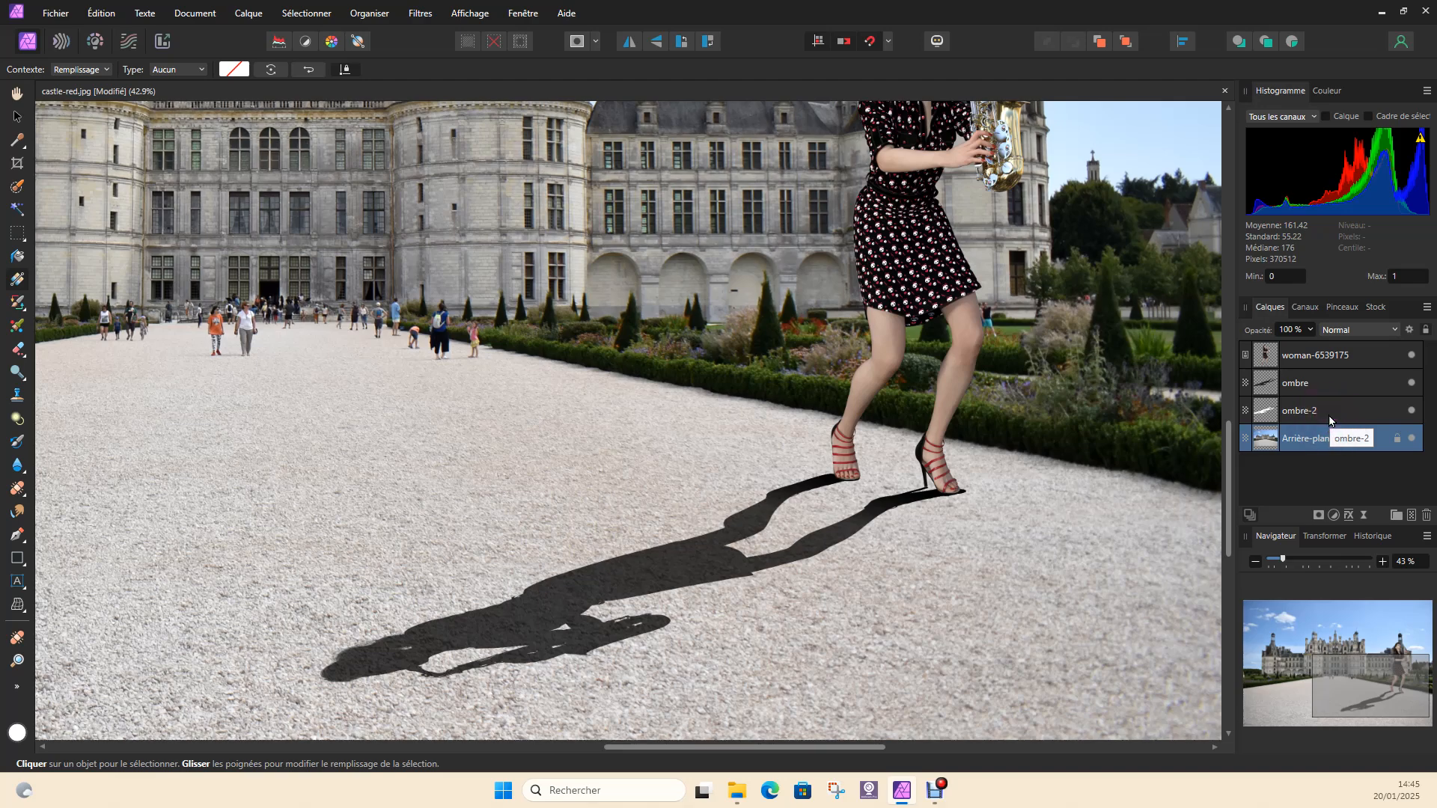
click(1327, 411)
ctrl+click(1331, 386)
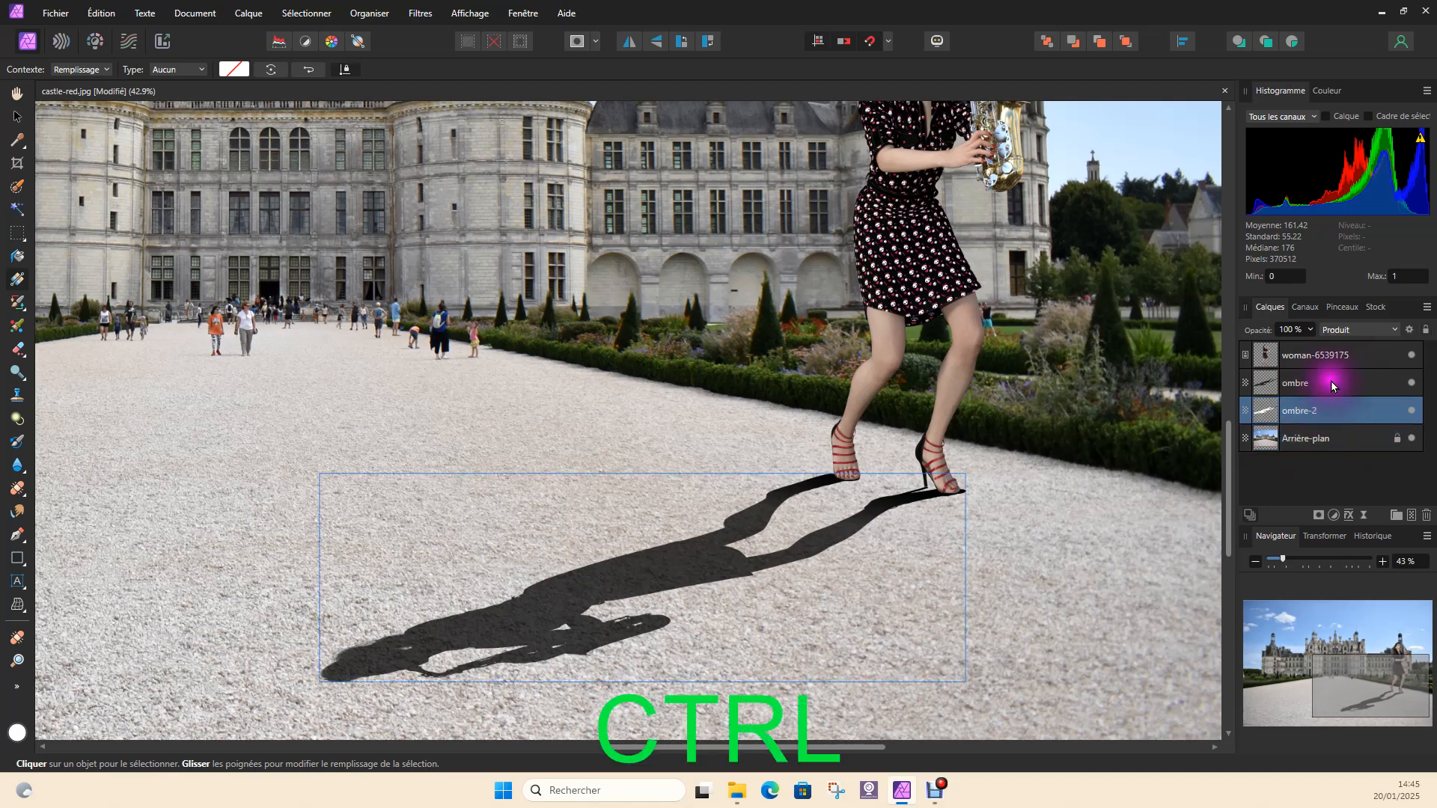
ctrl+click(1331, 381)
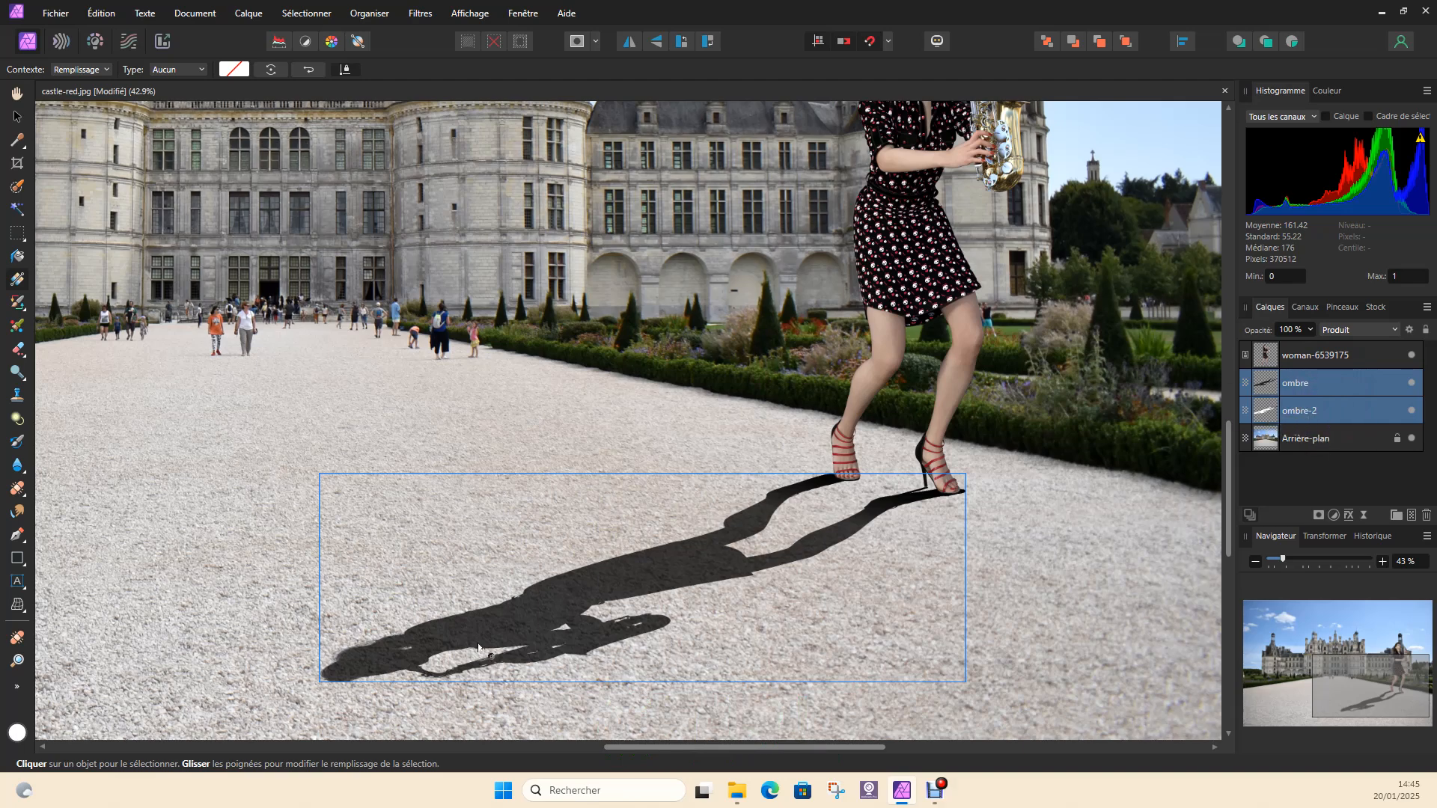
click(255, 9)
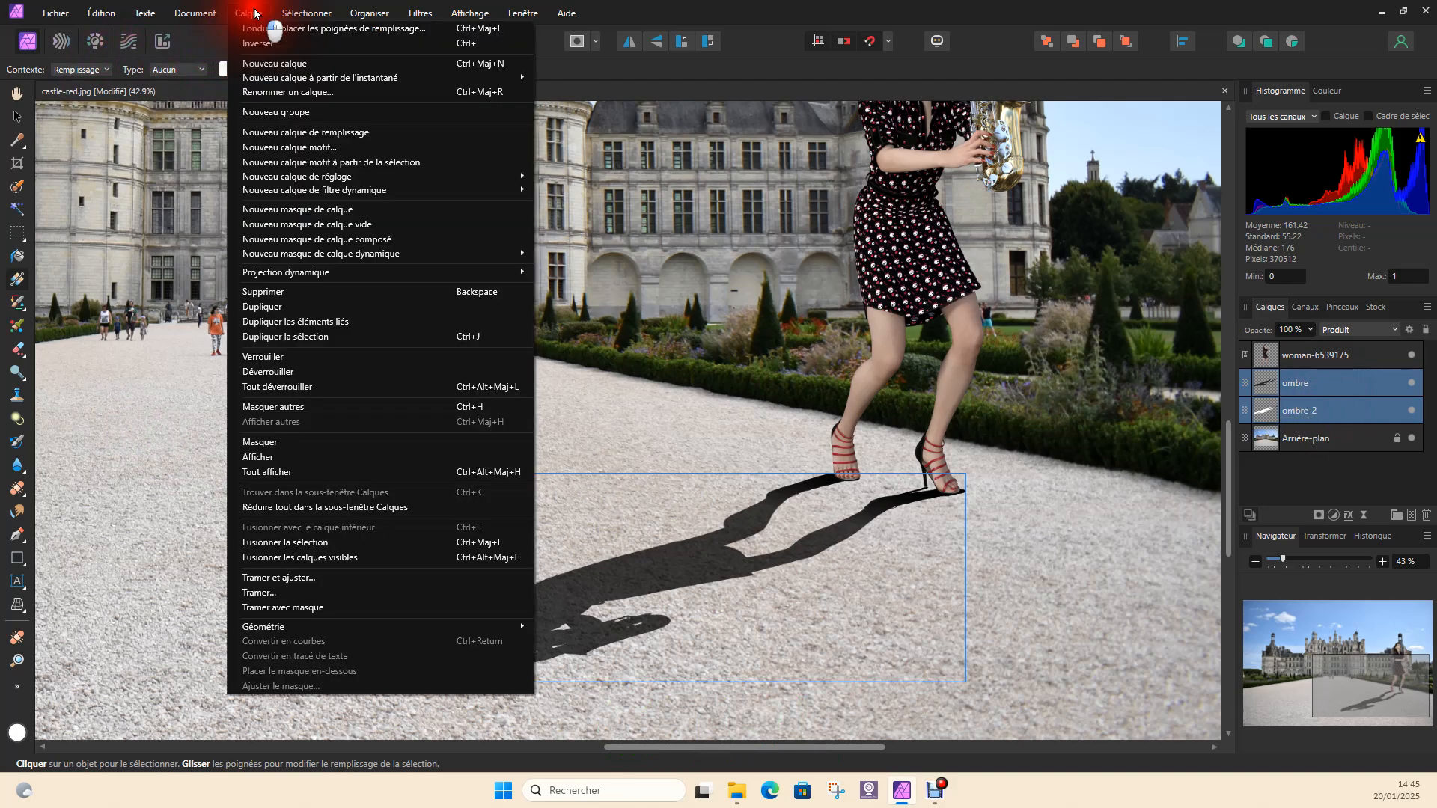
click(307, 545)
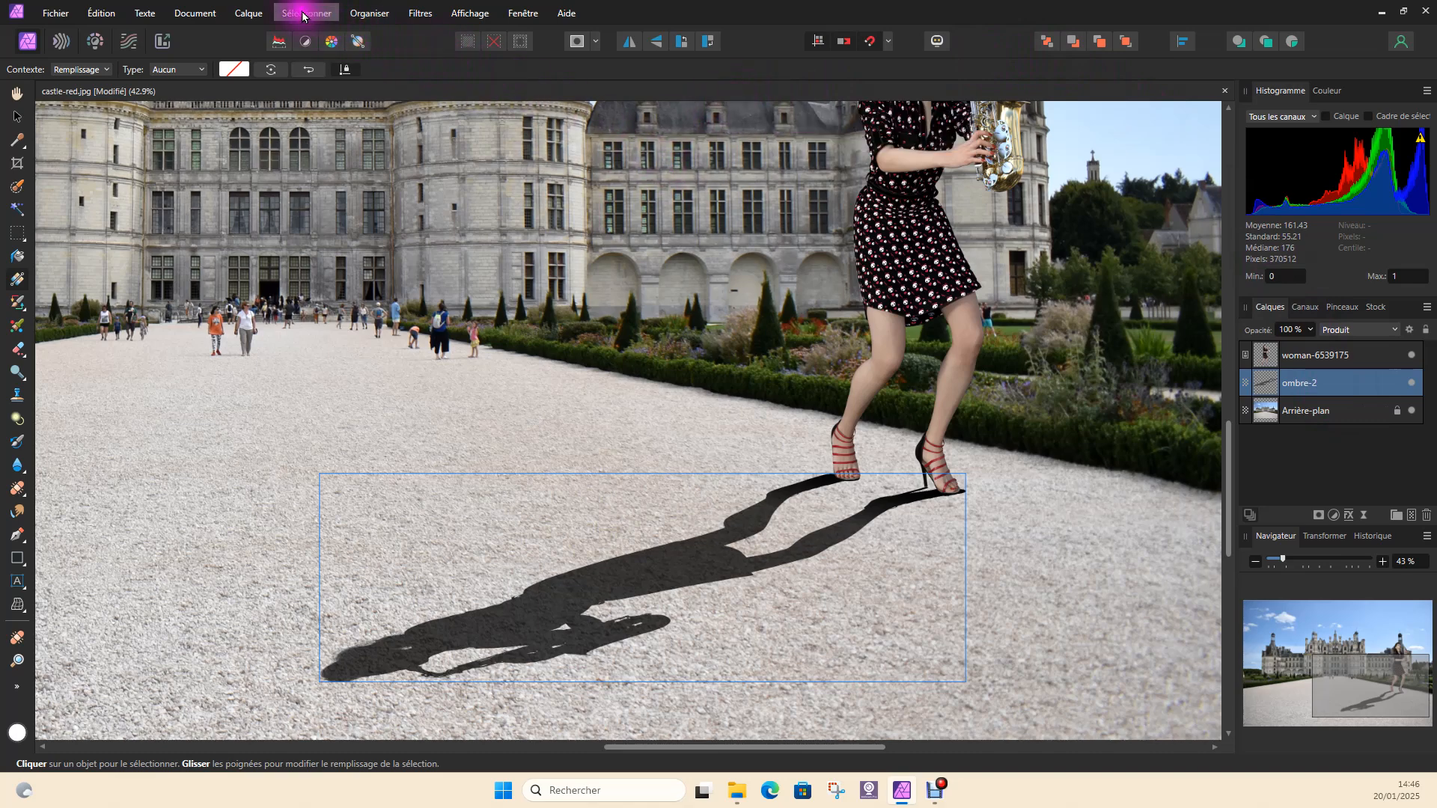
click(245, 14)
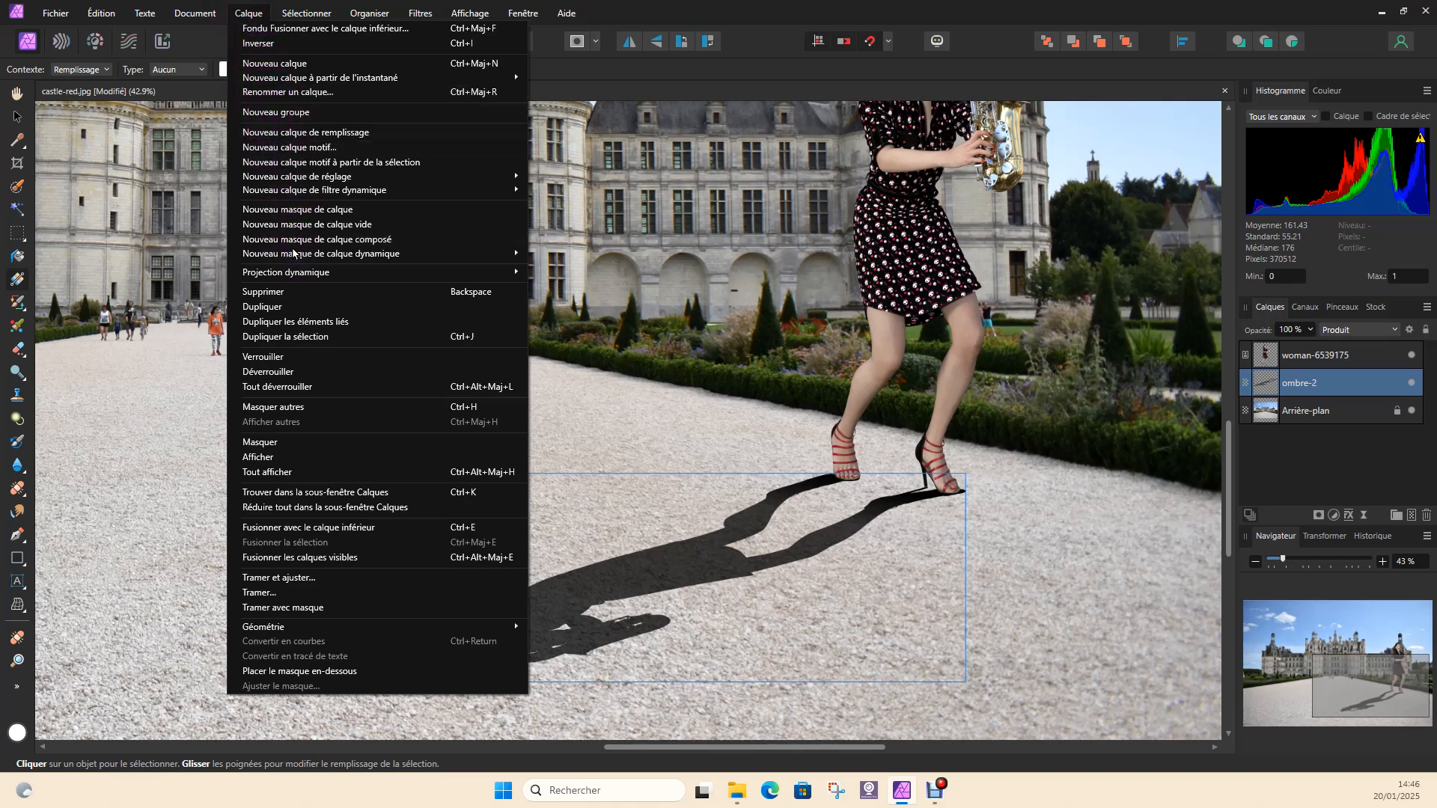
mouse_move(503, 256)
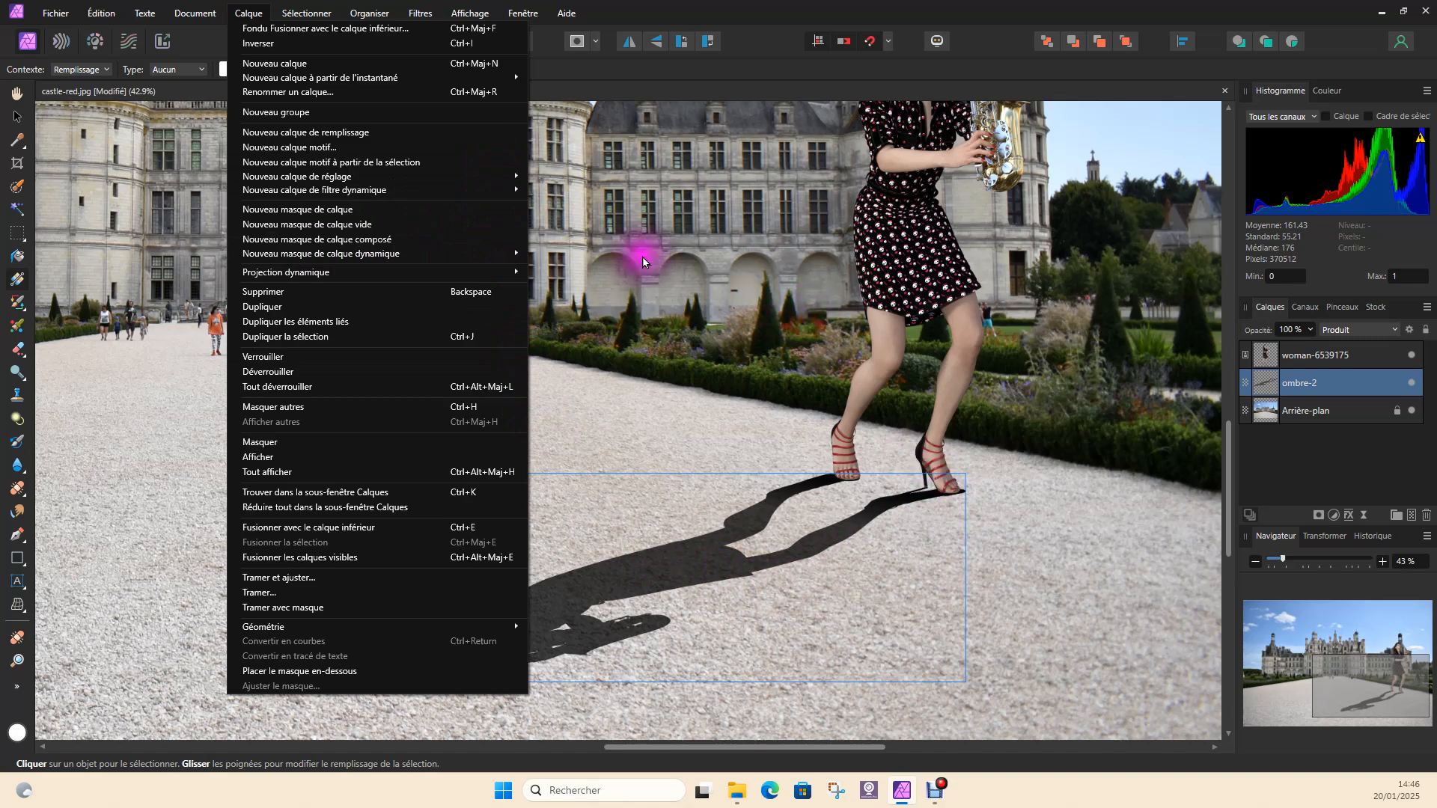
click(645, 363)
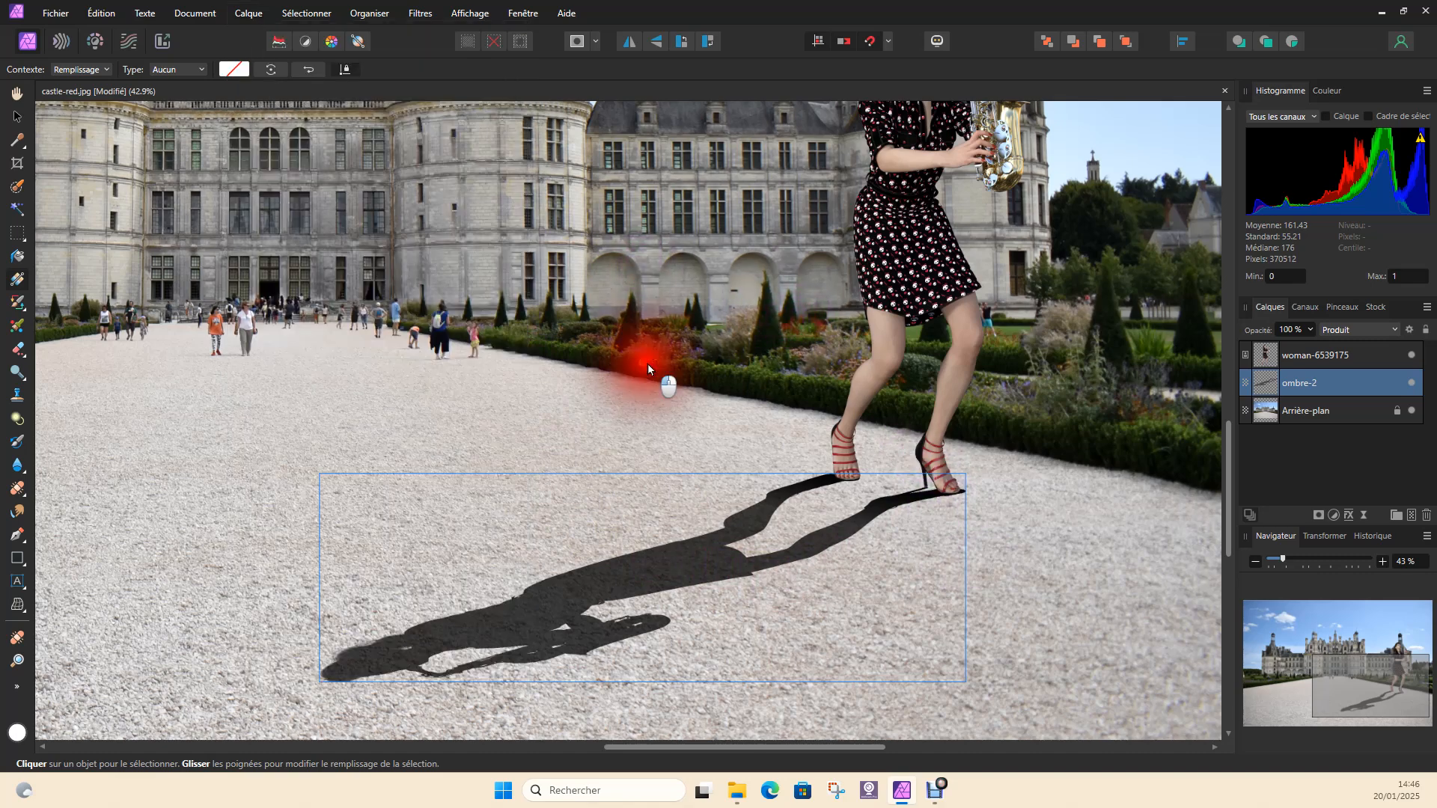
Start an elliptical Profondeur de champ blur on the merged ombre-2 layer and centre it beside the woman's lower legs
click(1357, 386)
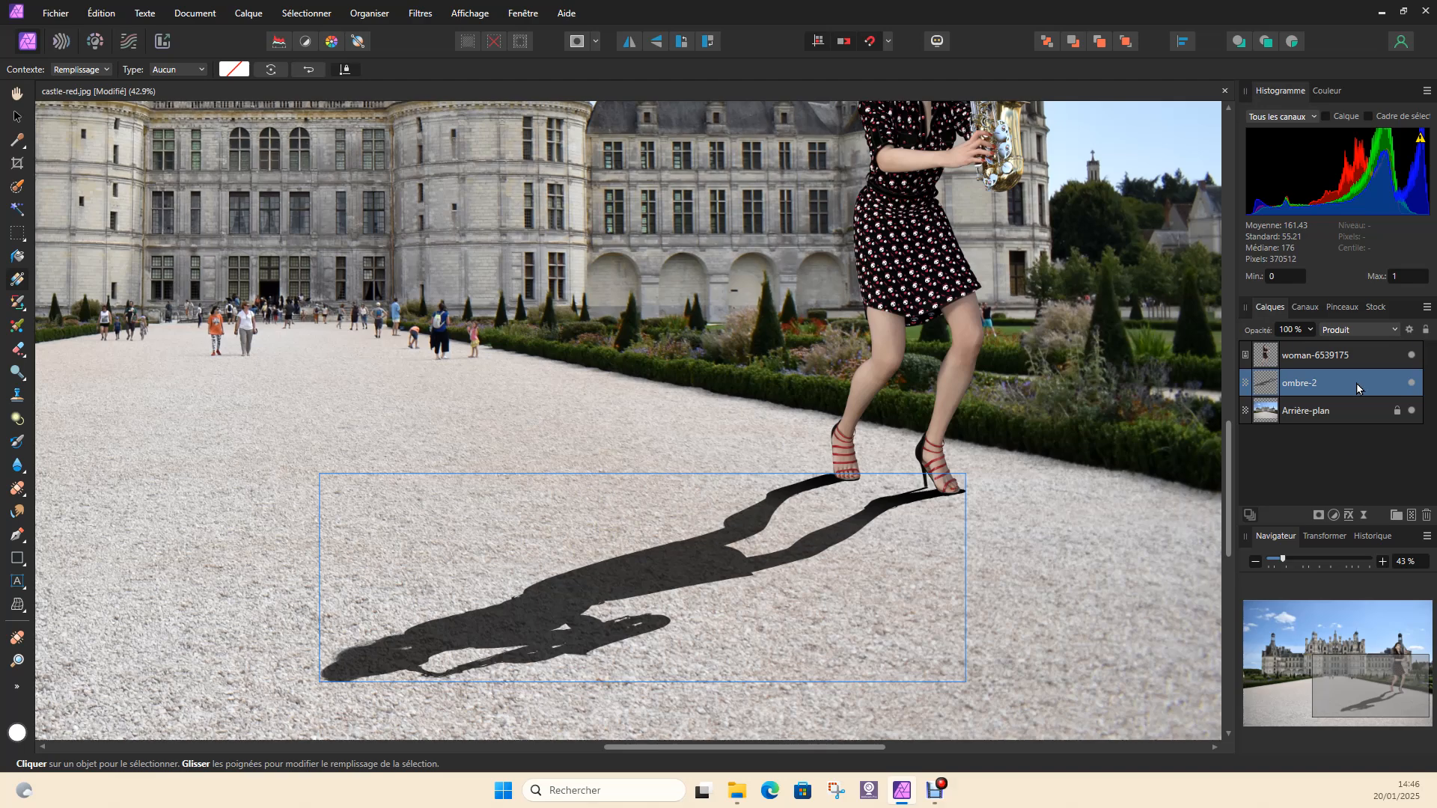
right_click(1356, 383)
click(1209, 295)
click(419, 13)
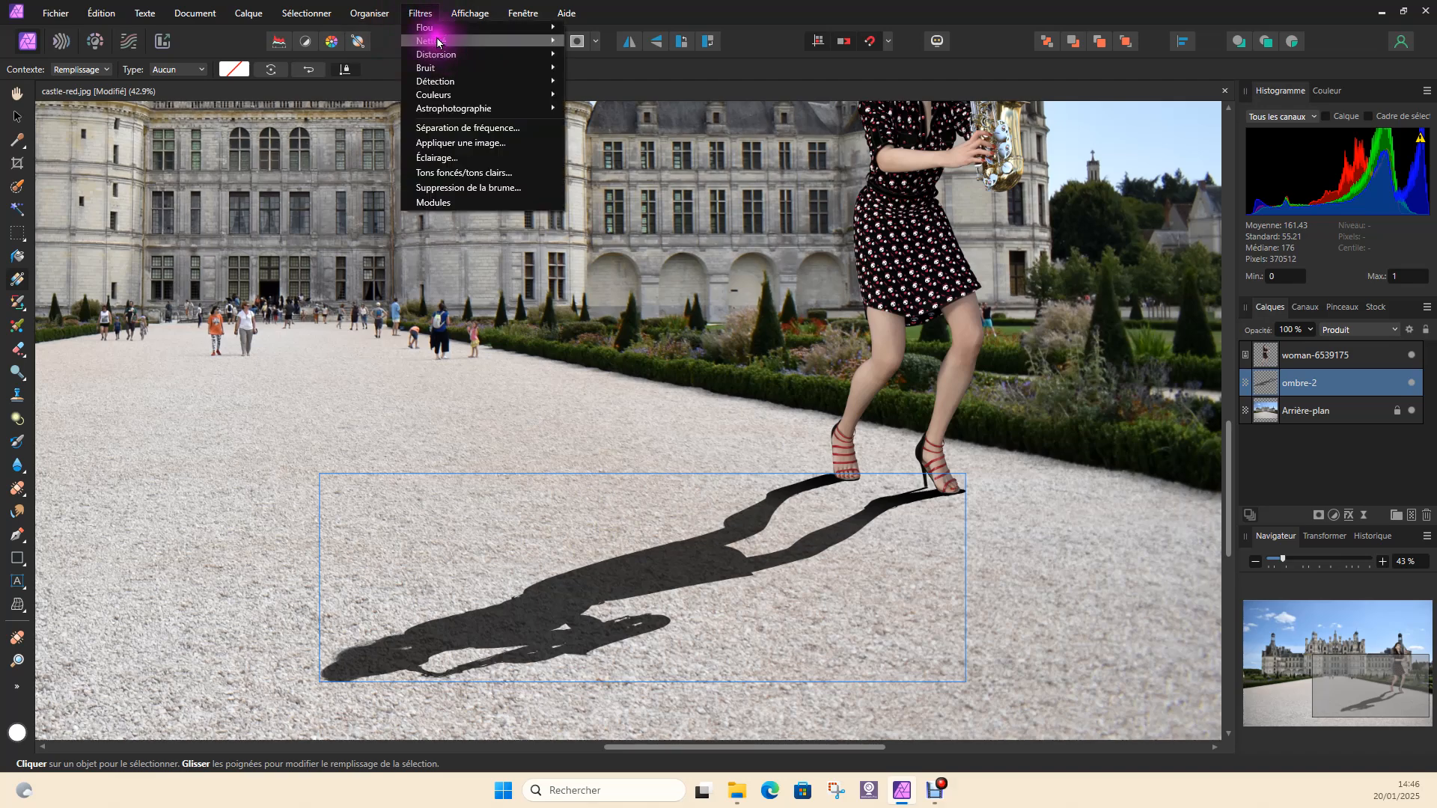
click(424, 28)
click(653, 149)
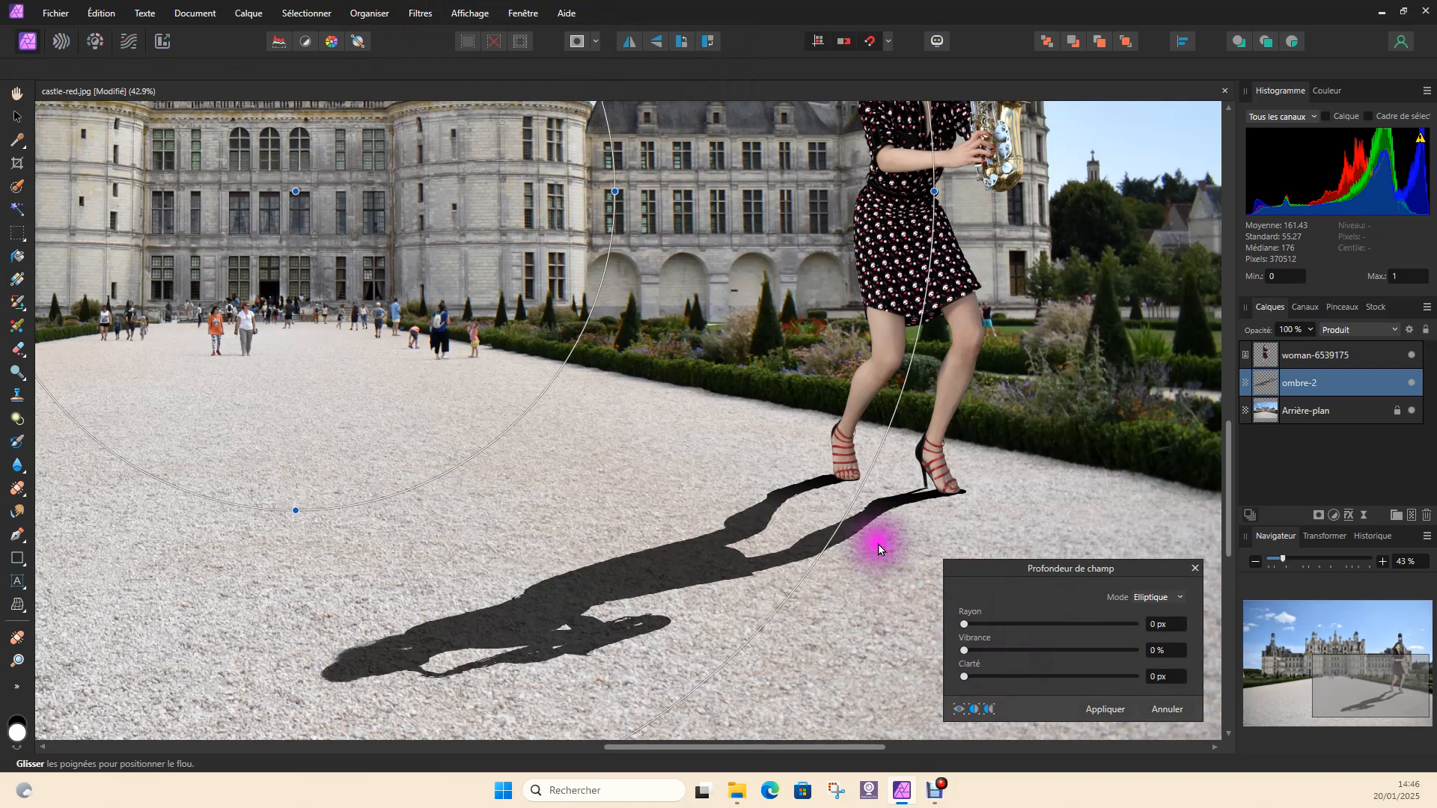
drag(298, 194, 976, 406)
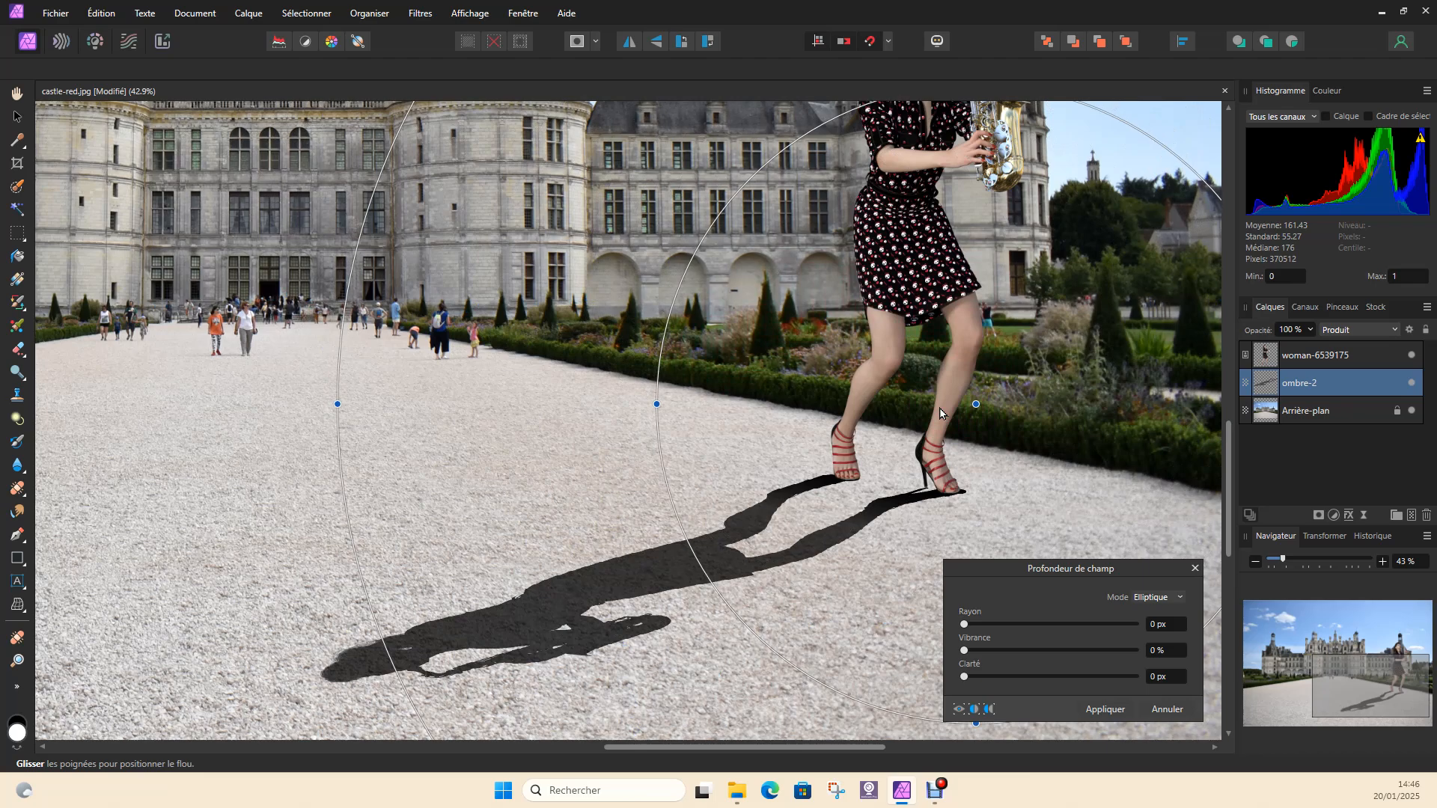
Rotate and flatten the elliptical blur zone so that it lies along the diagonal of the woman's cast shadow
ctrl+scroll(941, 414, down, 5)
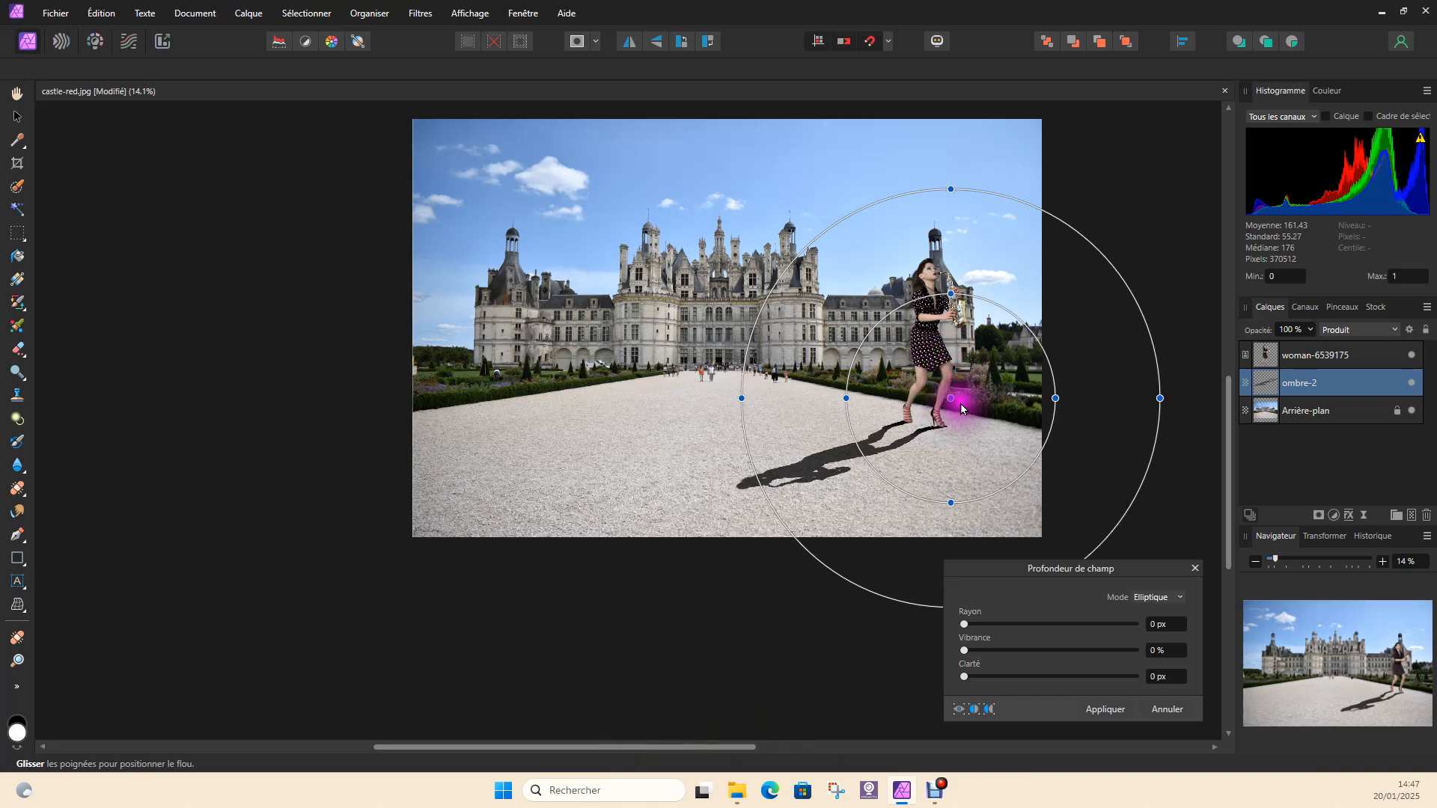
drag(950, 398, 959, 397)
drag(957, 500, 674, 499)
drag(891, 200, 919, 261)
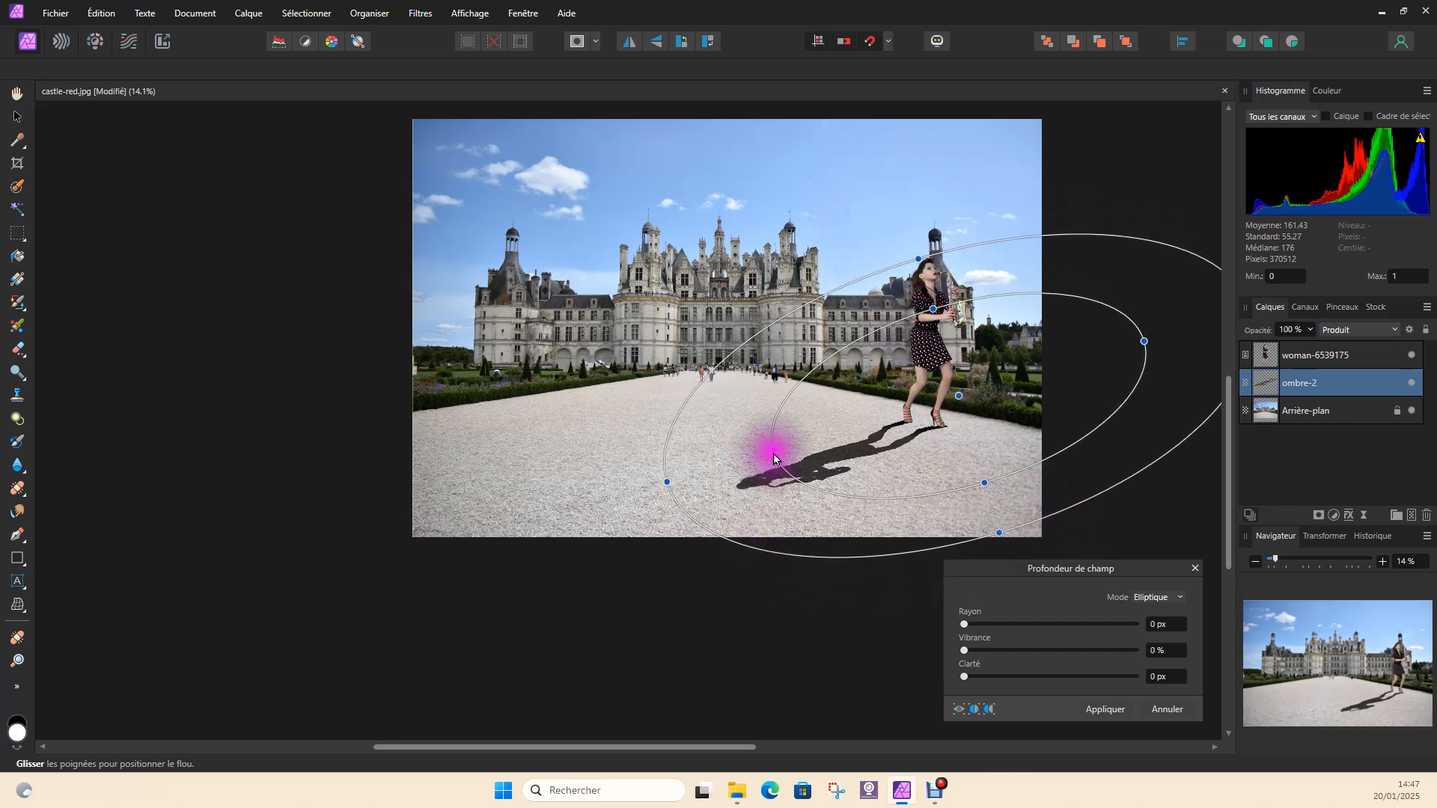
drag(774, 455, 776, 461)
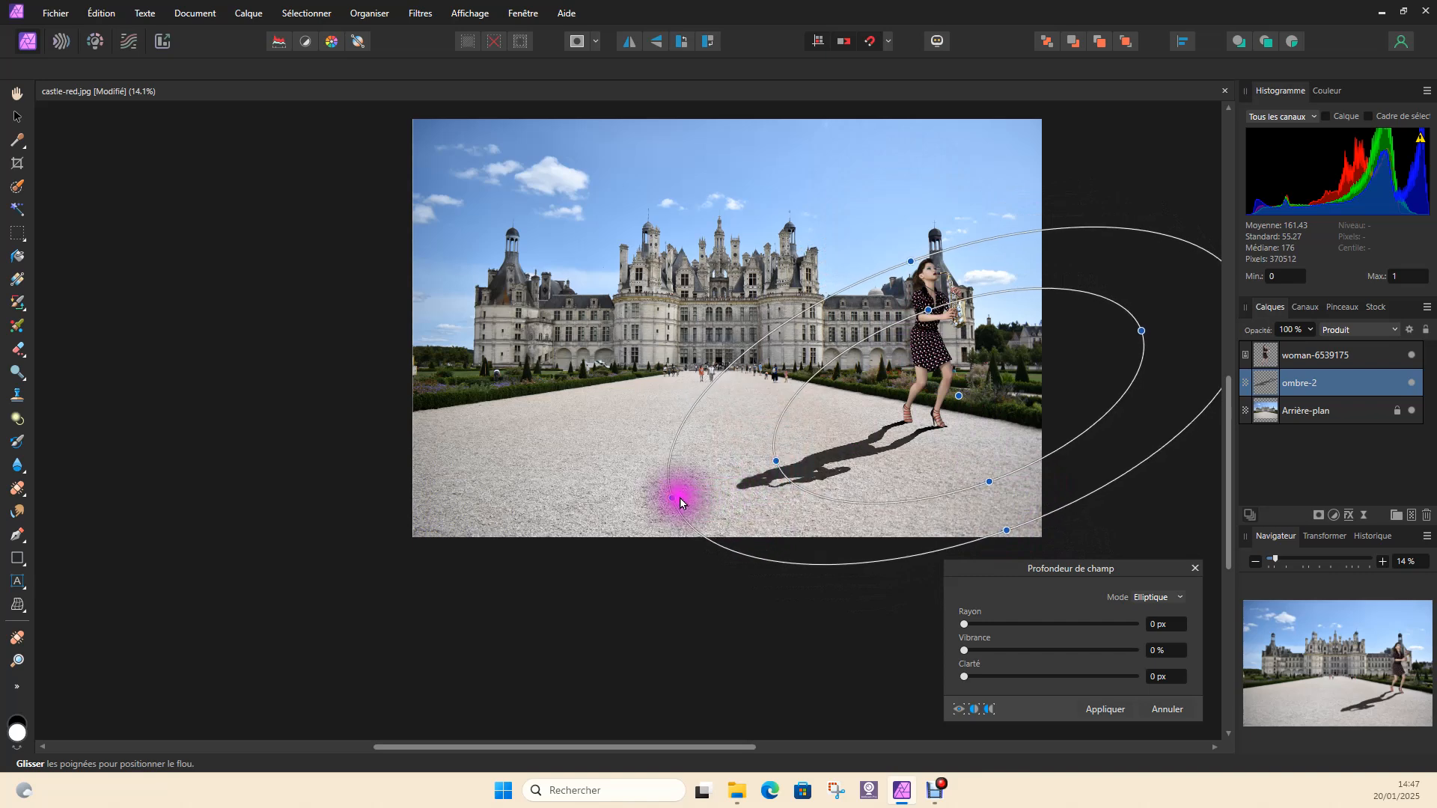
drag(670, 497, 662, 504)
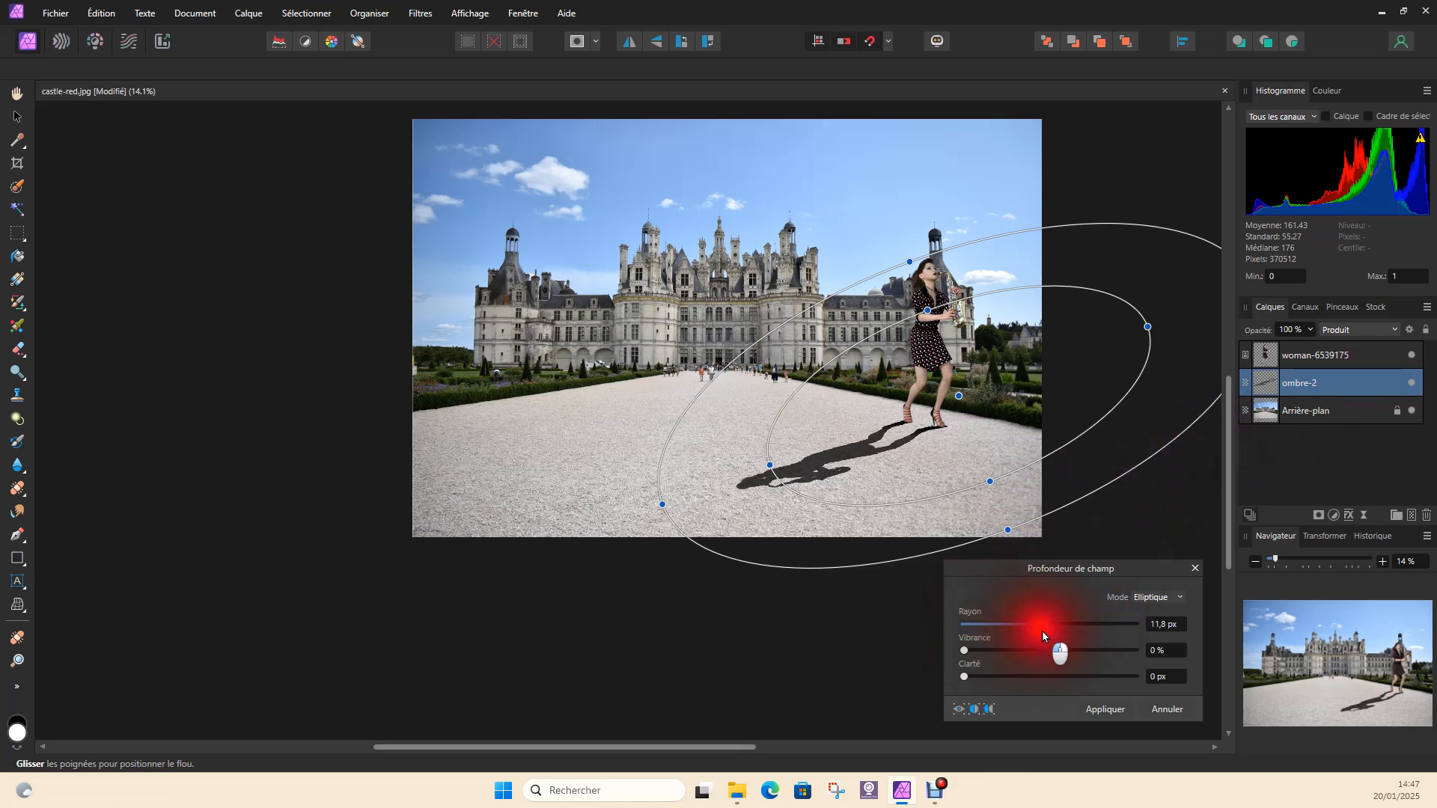
Try a blur Rayon of 41,6 px on the shadow and check its softened edges up close
drag(1062, 634, 1102, 639)
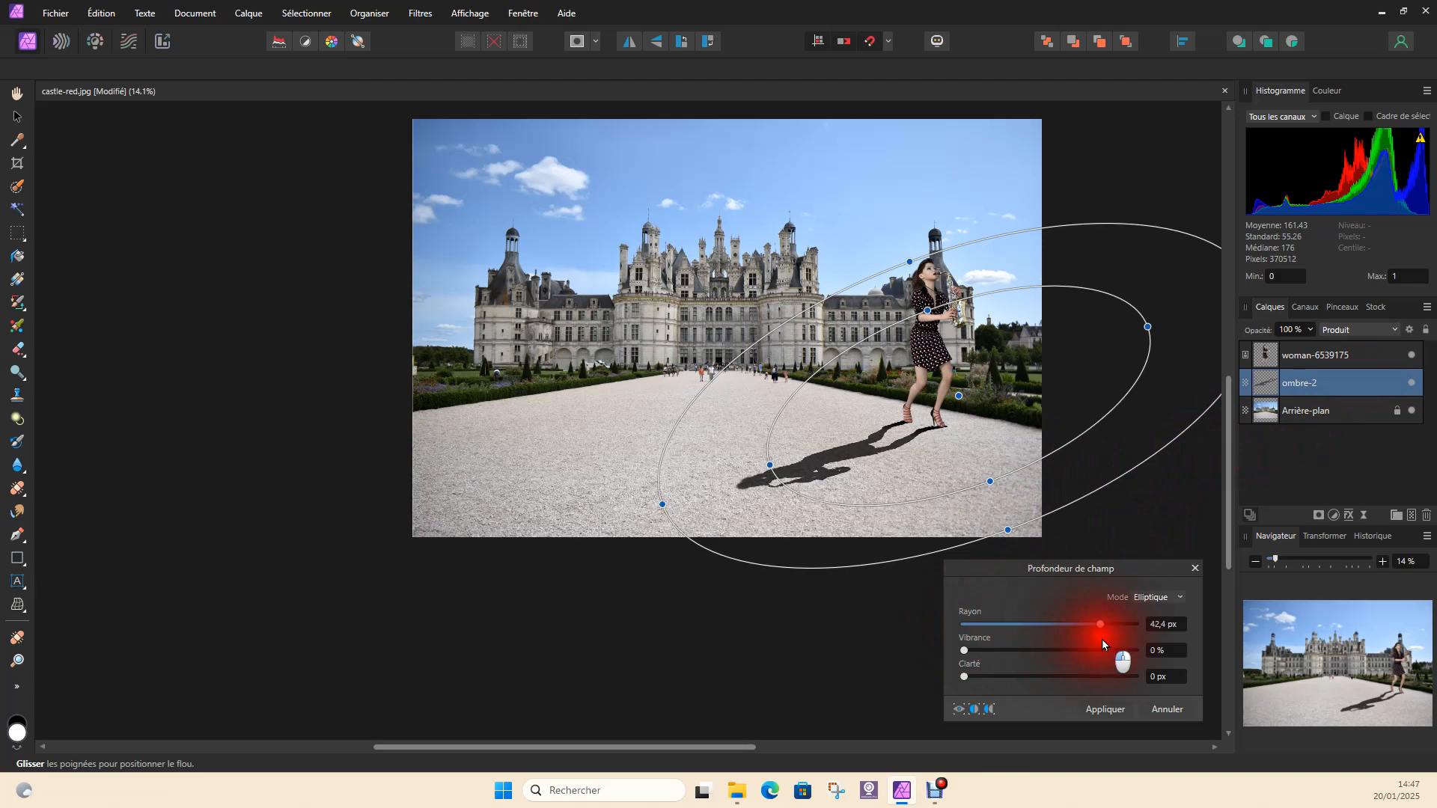
scroll(952, 318, up, 4)
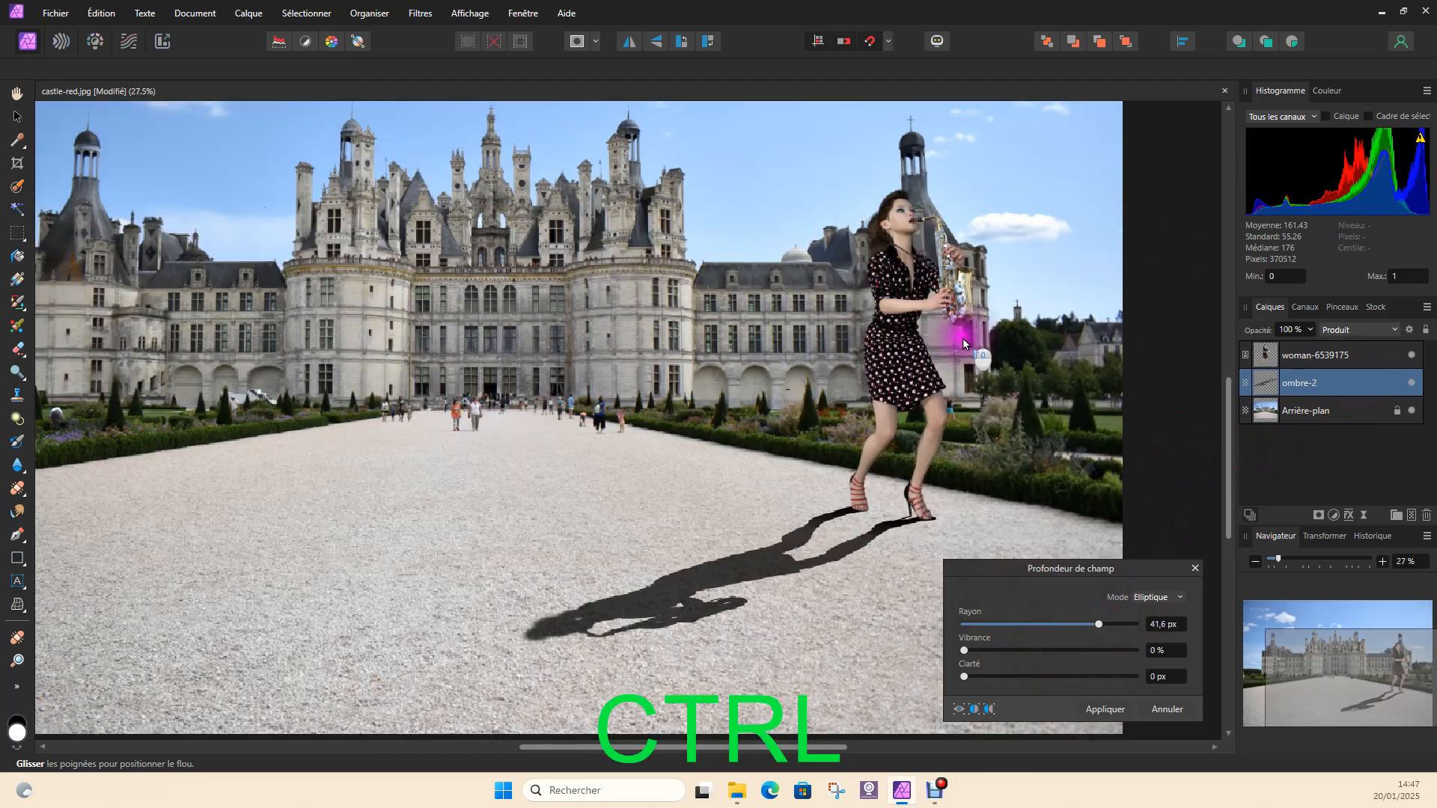
scroll(930, 523, up, 1)
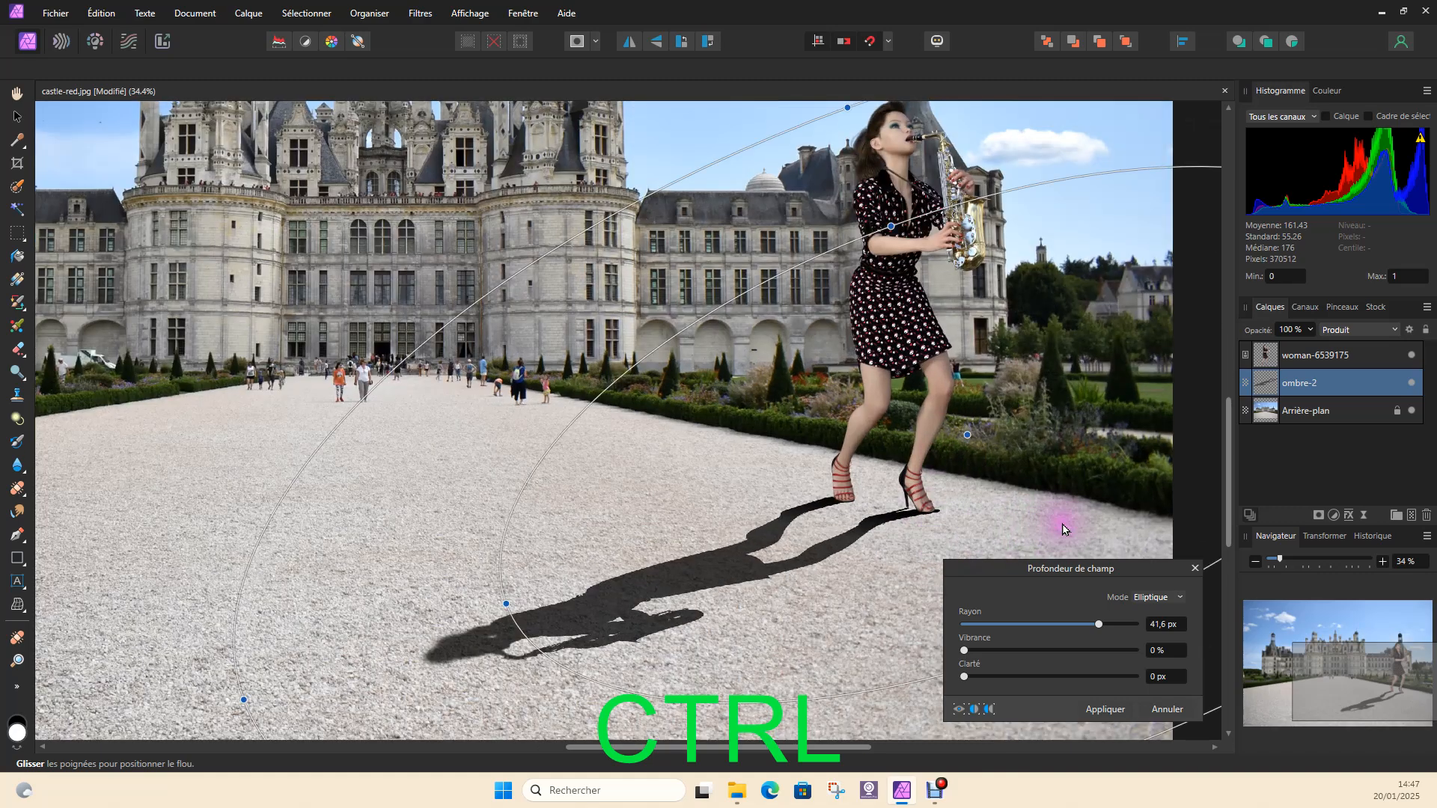
Hide the Arrière-plan layer and shrink the inner blur ellipse so that it surrounds only the woman's legs and feet
click(1412, 410)
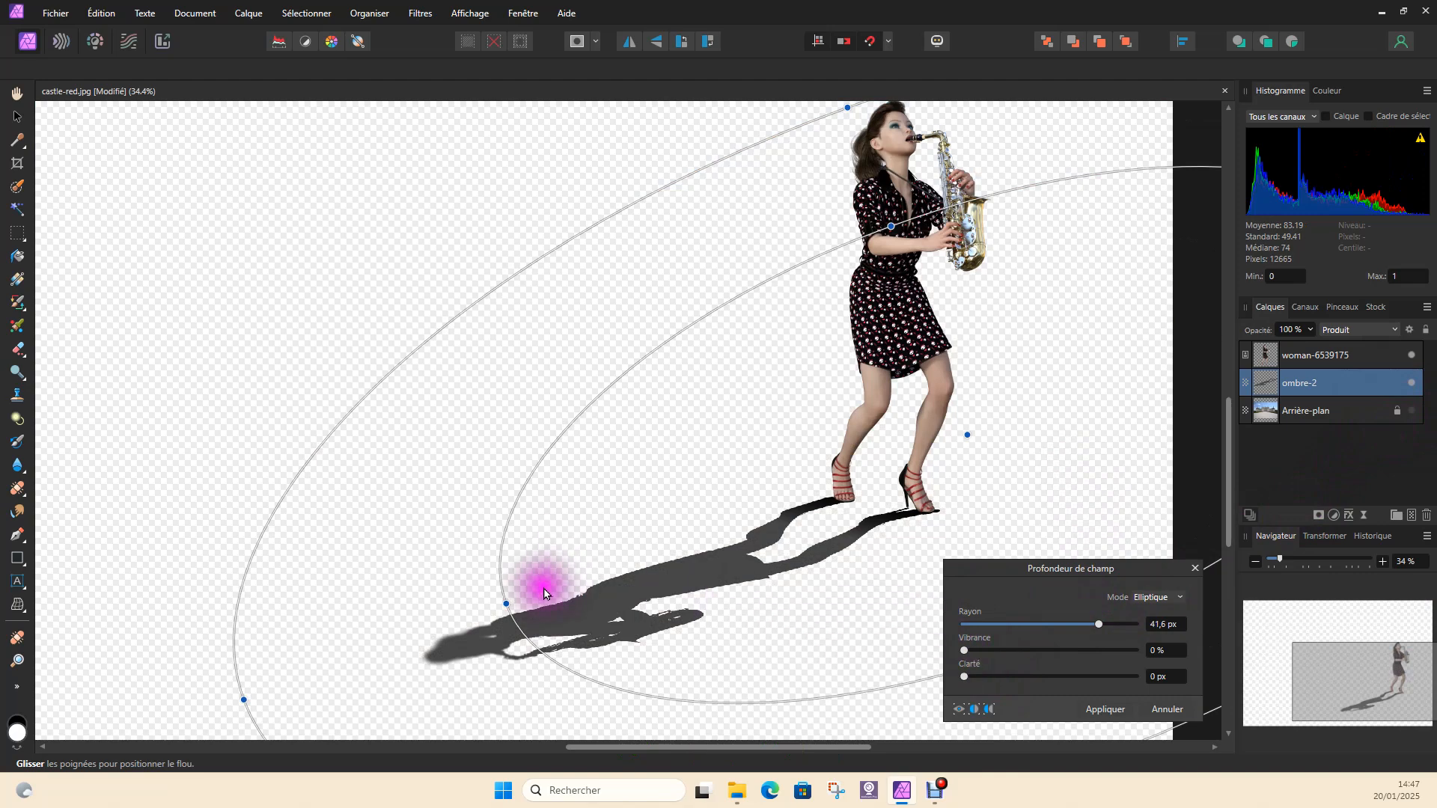
click(509, 607)
drag(509, 606, 779, 539)
Set the shadow blur's Rayon to 28,2 px and its Vibrance to 17 %
mouse_move(1099, 624)
mouse_down()
mouse_move(1145, 626)
mouse_move(914, 640)
mouse_move(1072, 627)
mouse_up()
mouse_move(963, 651)
mouse_down()
mouse_move(1036, 651)
mouse_move(992, 653)
mouse_up()
mouse_move(1074, 626)
mouse_down()
mouse_move(1089, 625)
mouse_move(1074, 626)
mouse_up()
Compare the shadow before and after the blur in a split preview, then return to the full preview
click(972, 712)
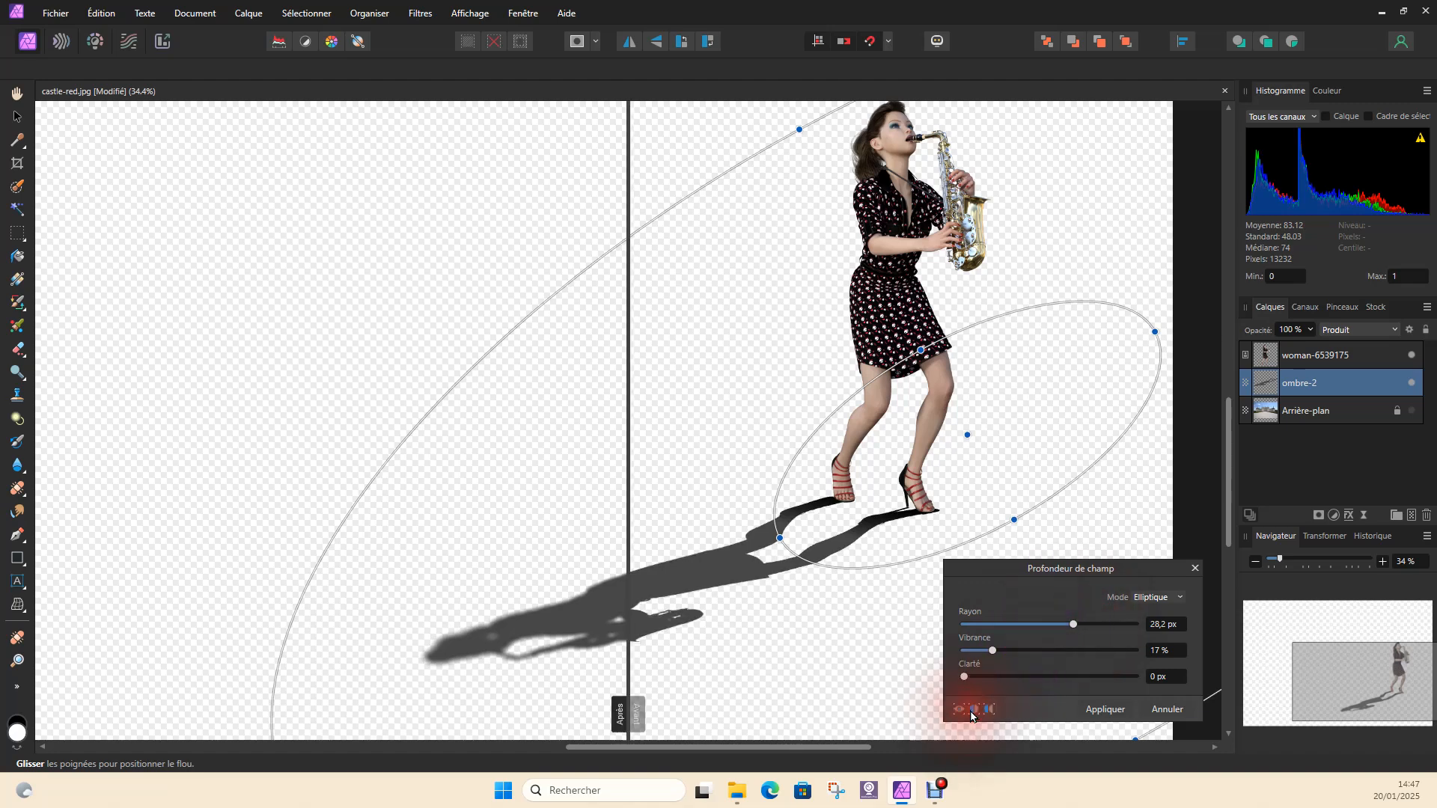
drag(626, 425, 657, 457)
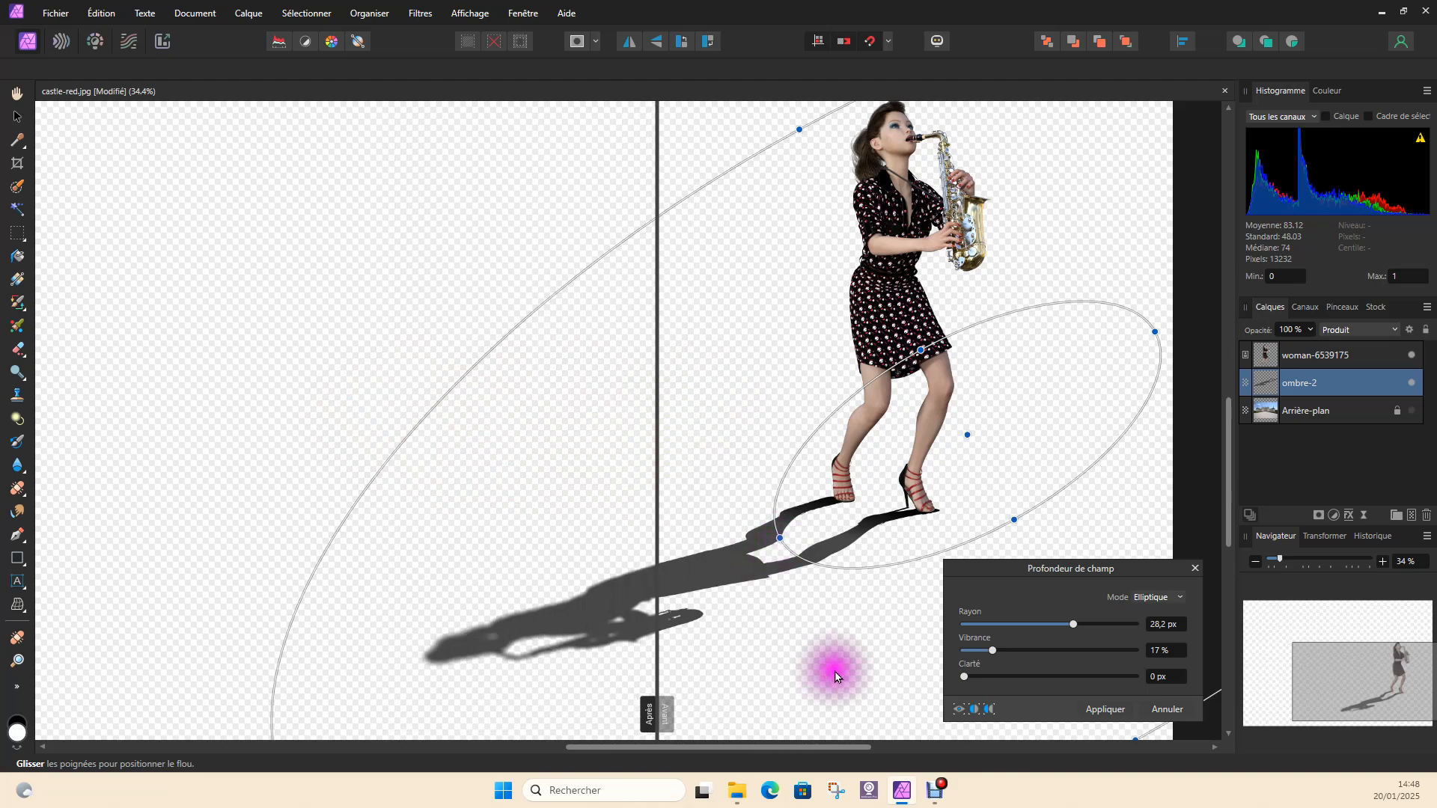
click(876, 699)
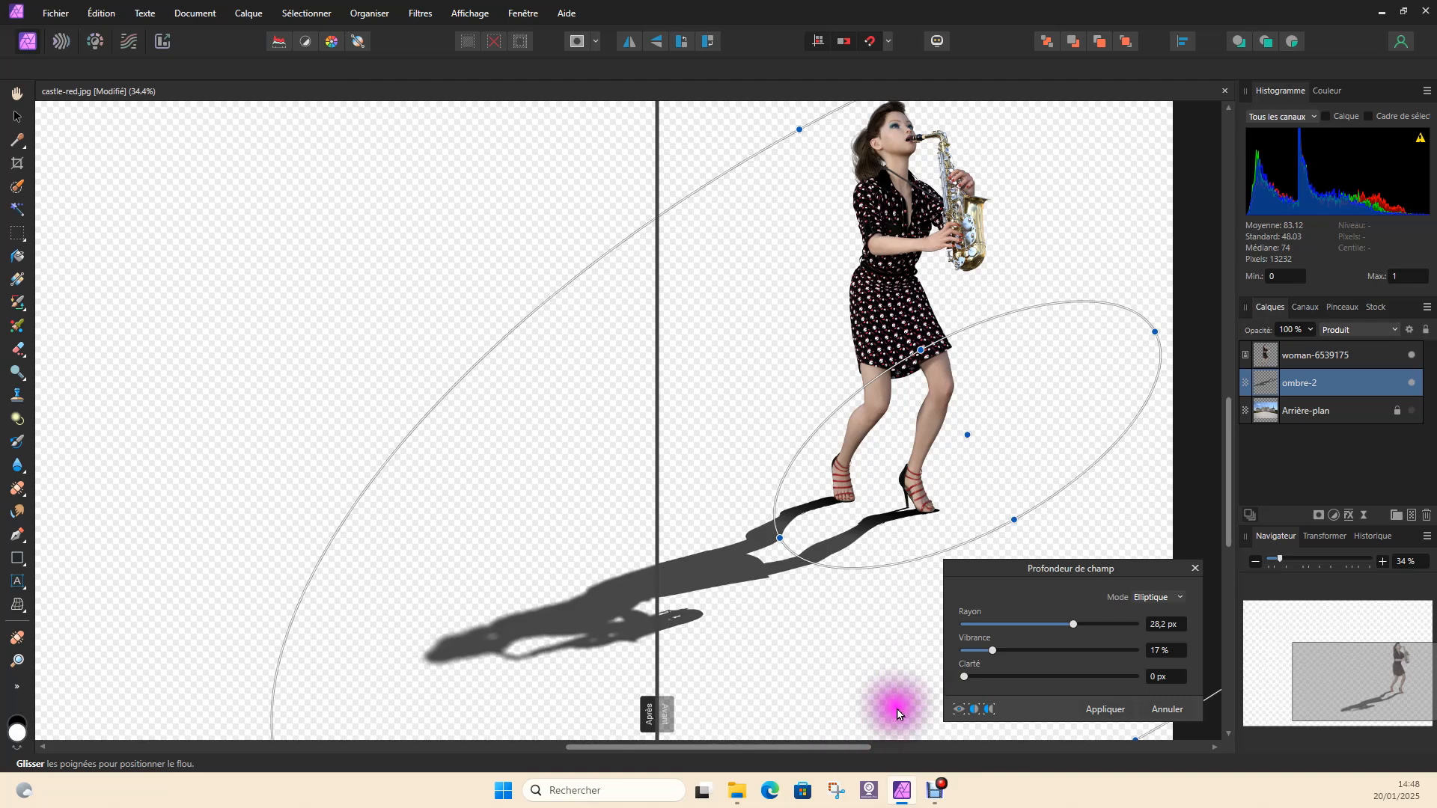
click(964, 715)
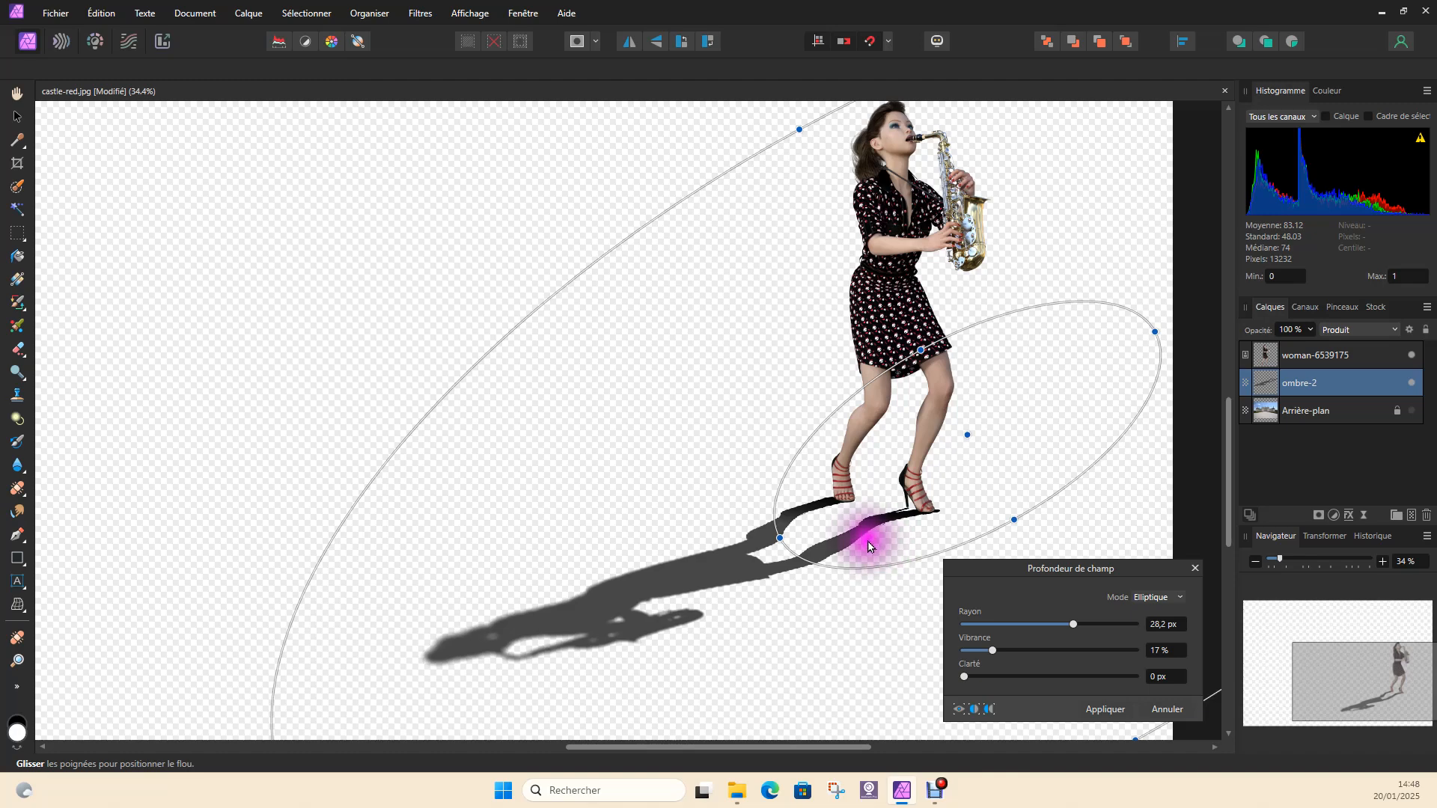
Apply the Profondeur de champ blur and make the Arrière-plan layer visible again
click(1104, 709)
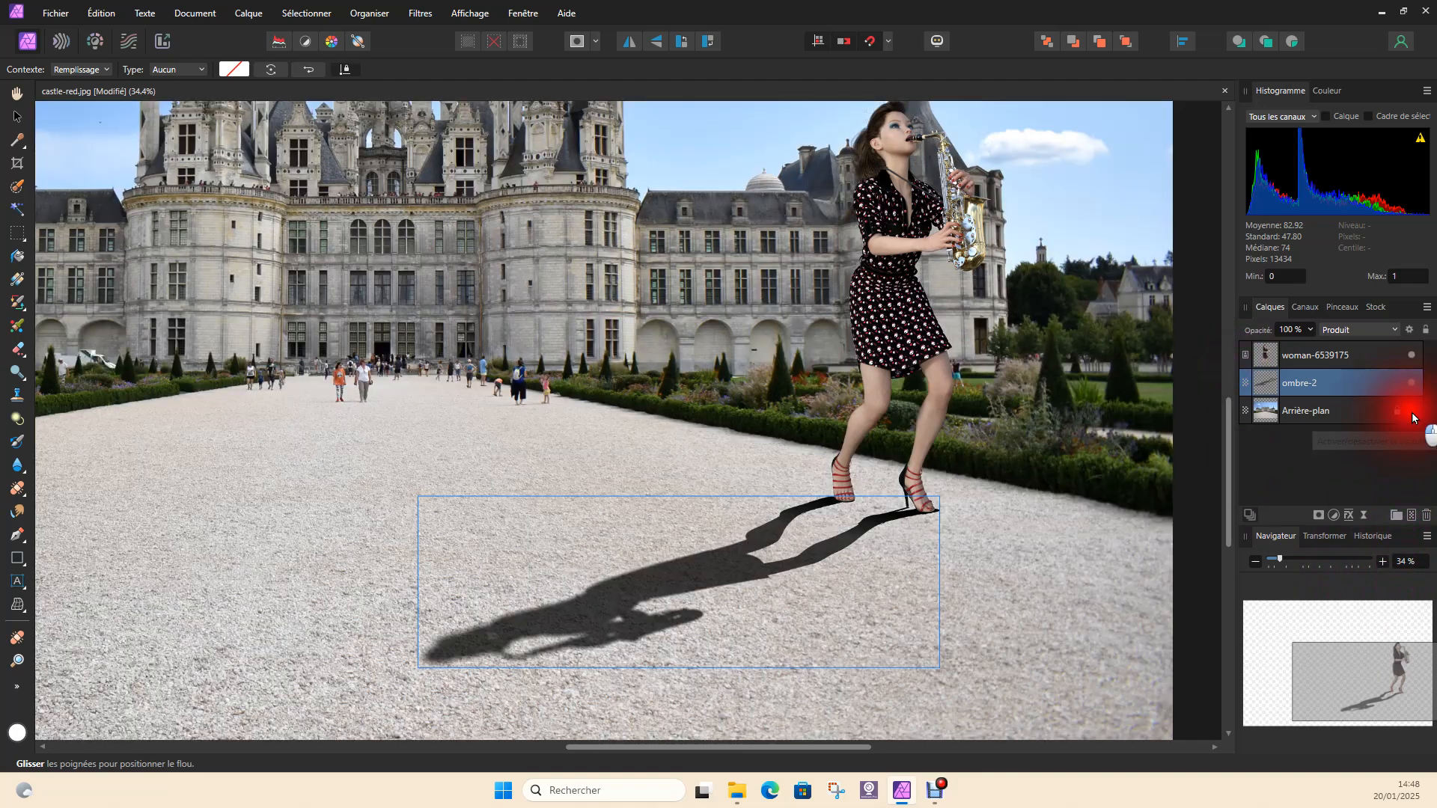
click(1411, 410)
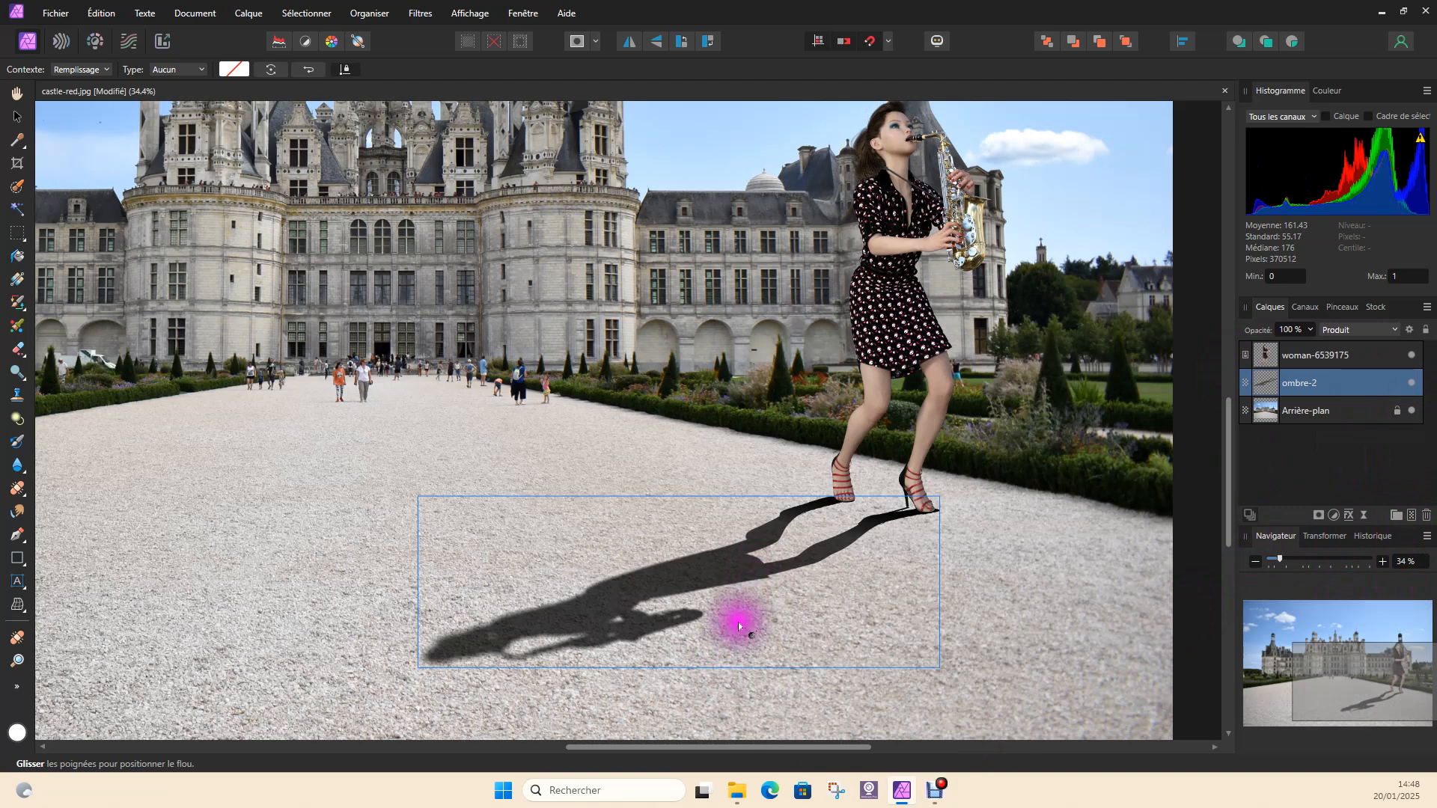
Examine the blurred shadow in the whole picture and its contact with the woman's shoes up close
scroll(740, 621, down, 2)
scroll(740, 627, down, 1)
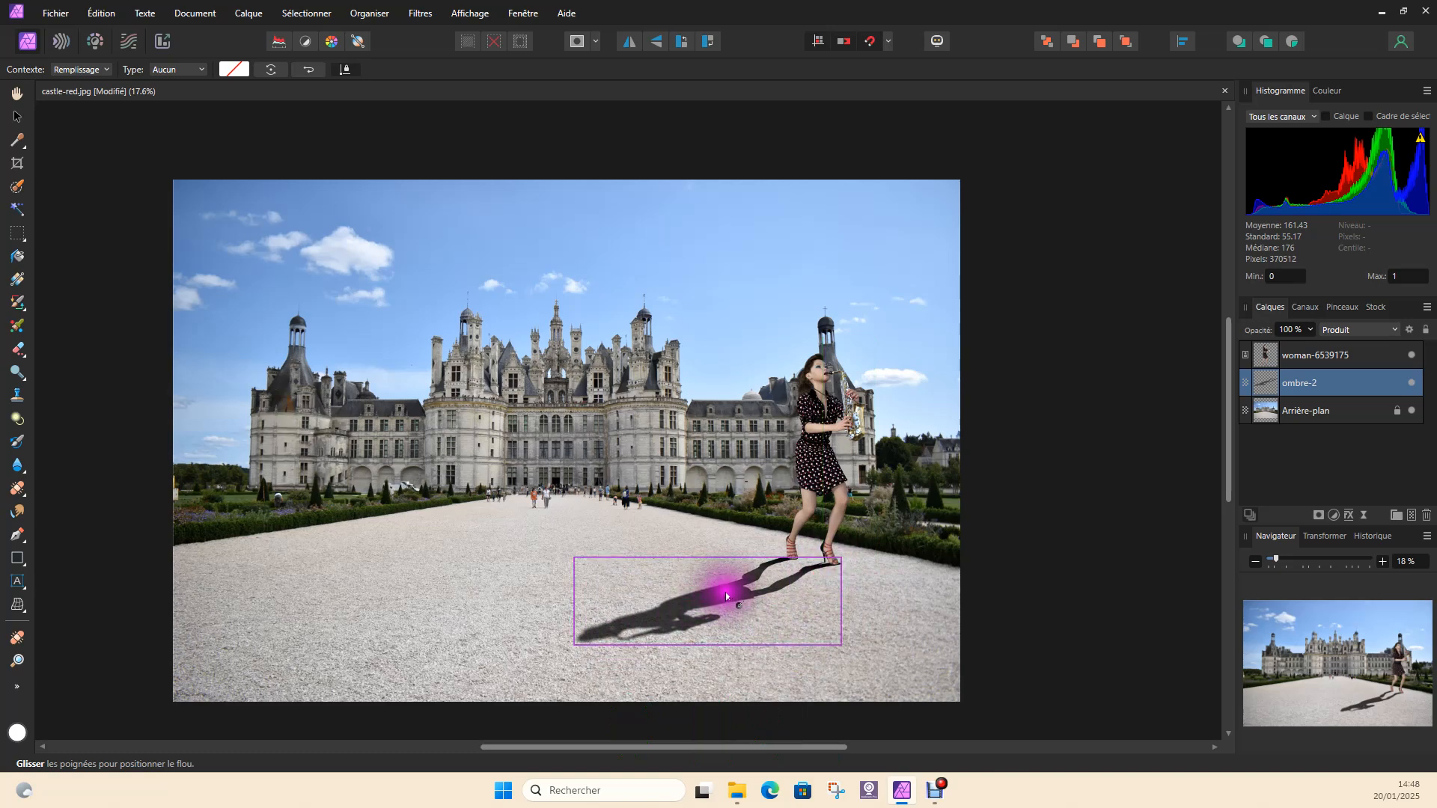
scroll(678, 621, up, 5)
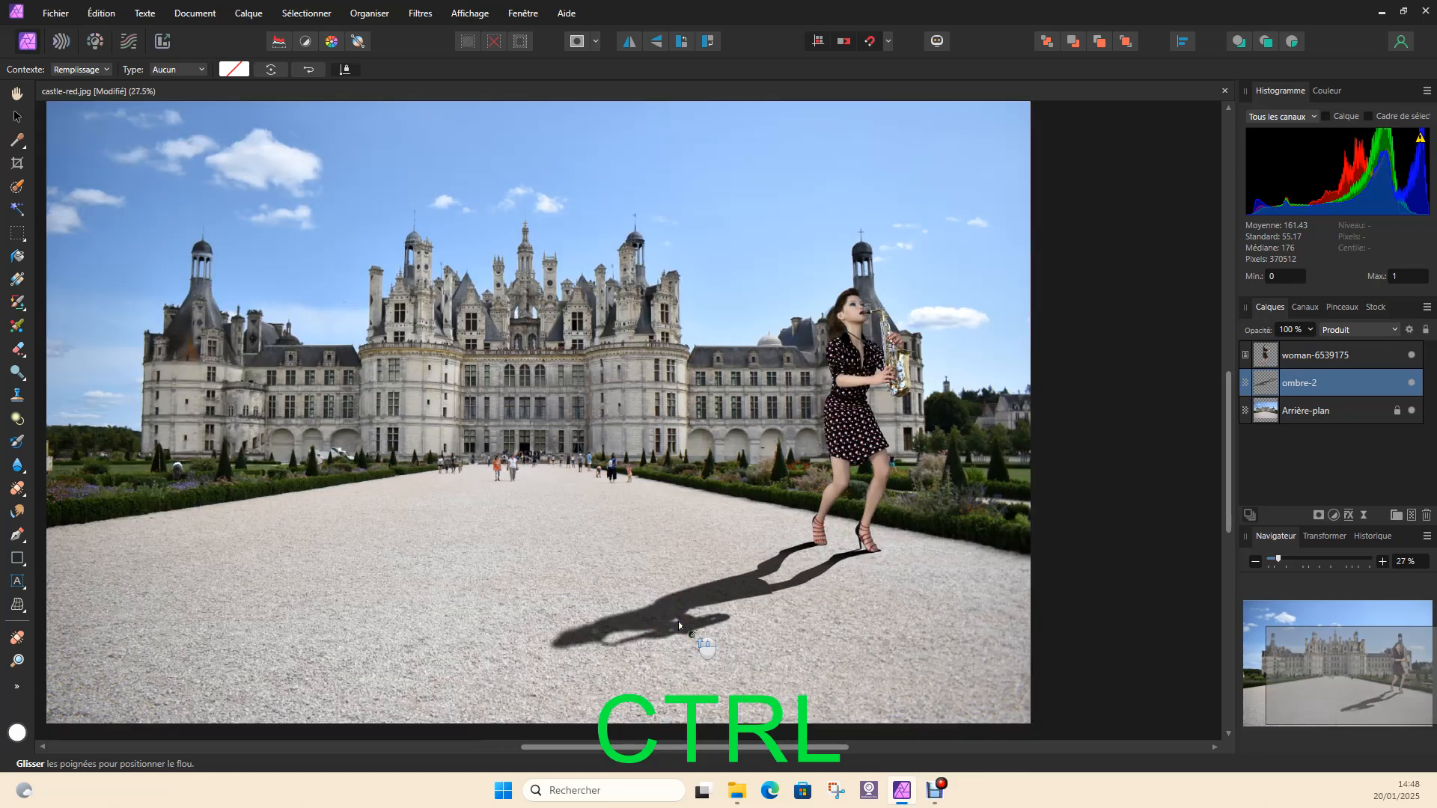
scroll(703, 609, up, 1)
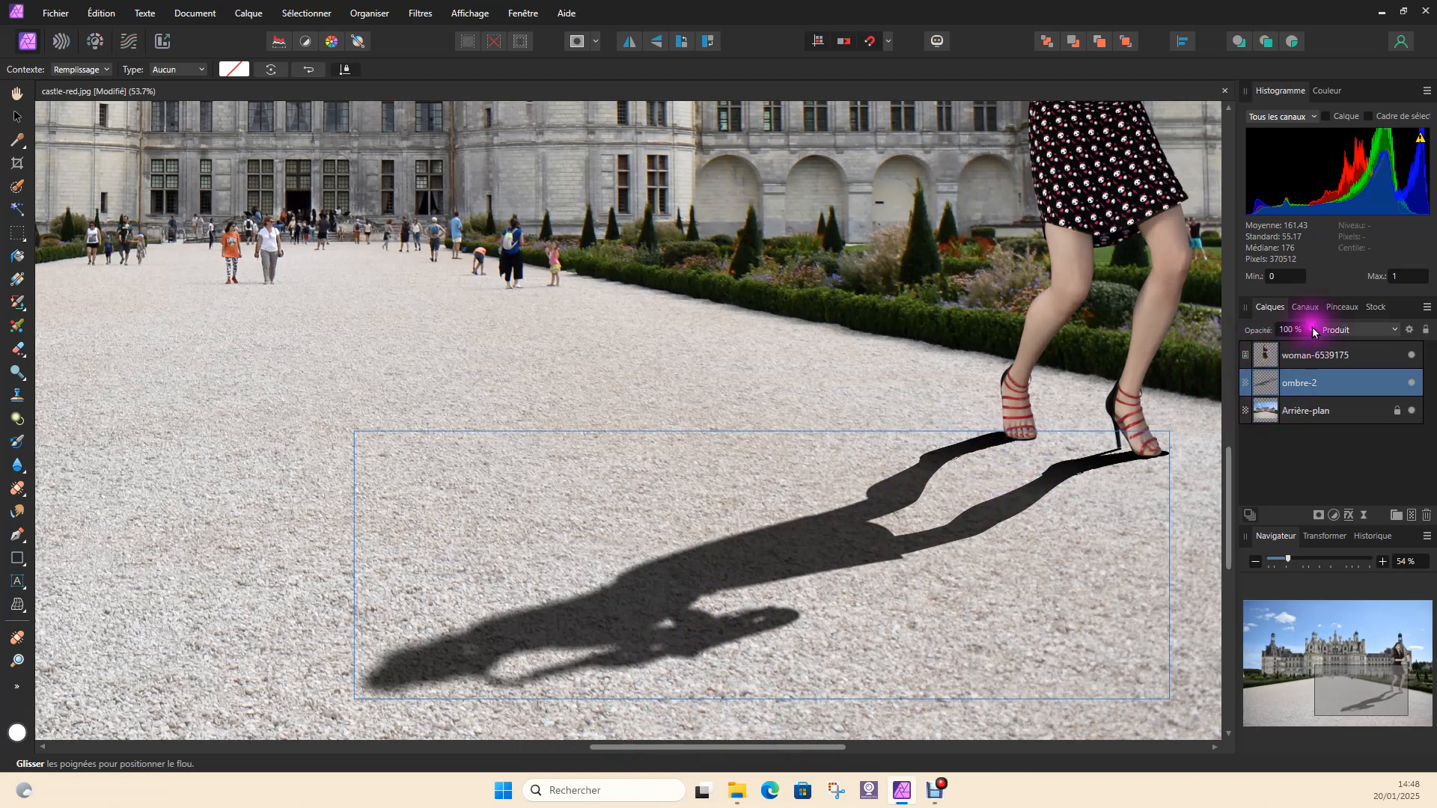
mouse_move(1311, 351)
mouse_down()
mouse_move(1269, 353)
mouse_move(1339, 358)
mouse_up()
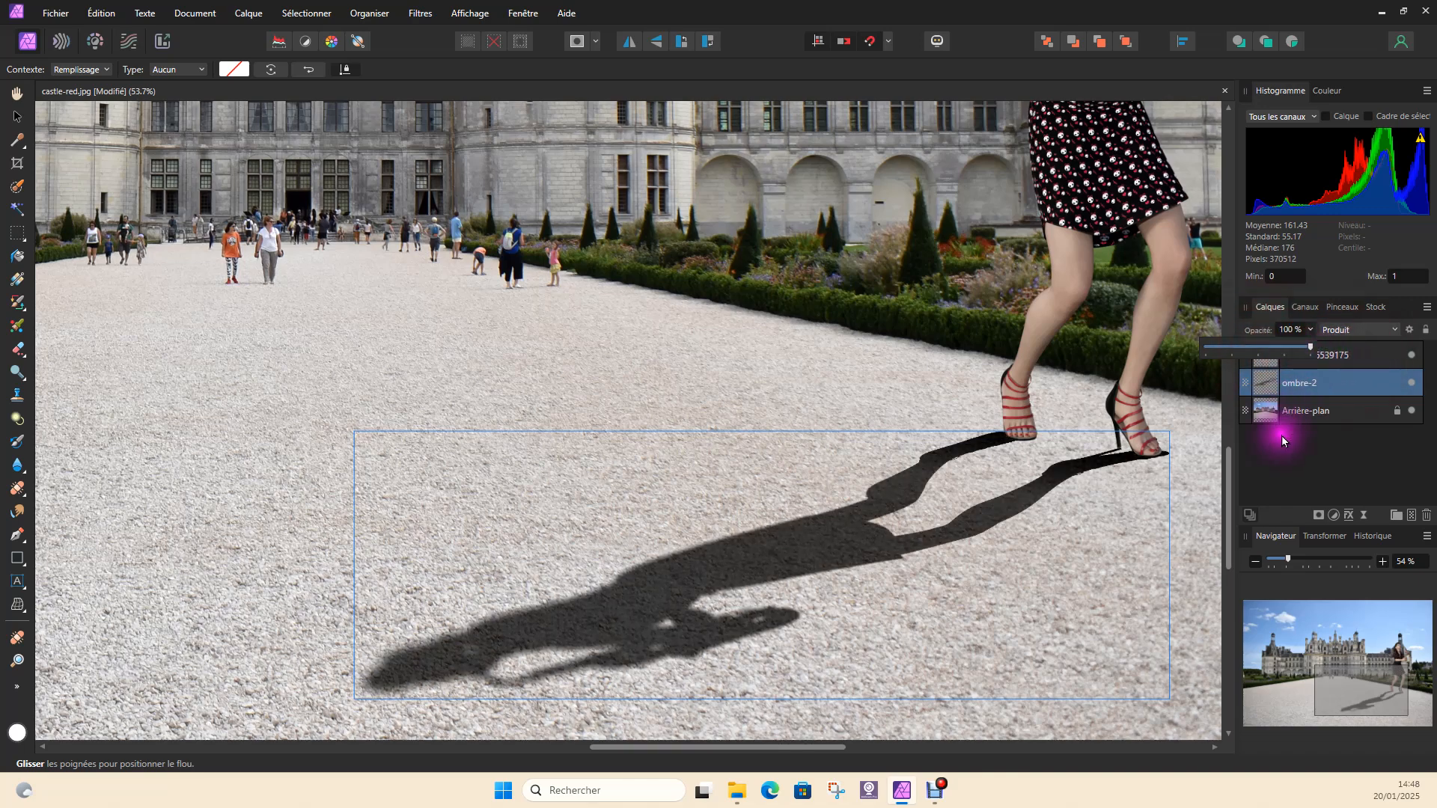
ctrl+scroll(1106, 474, up, 5)
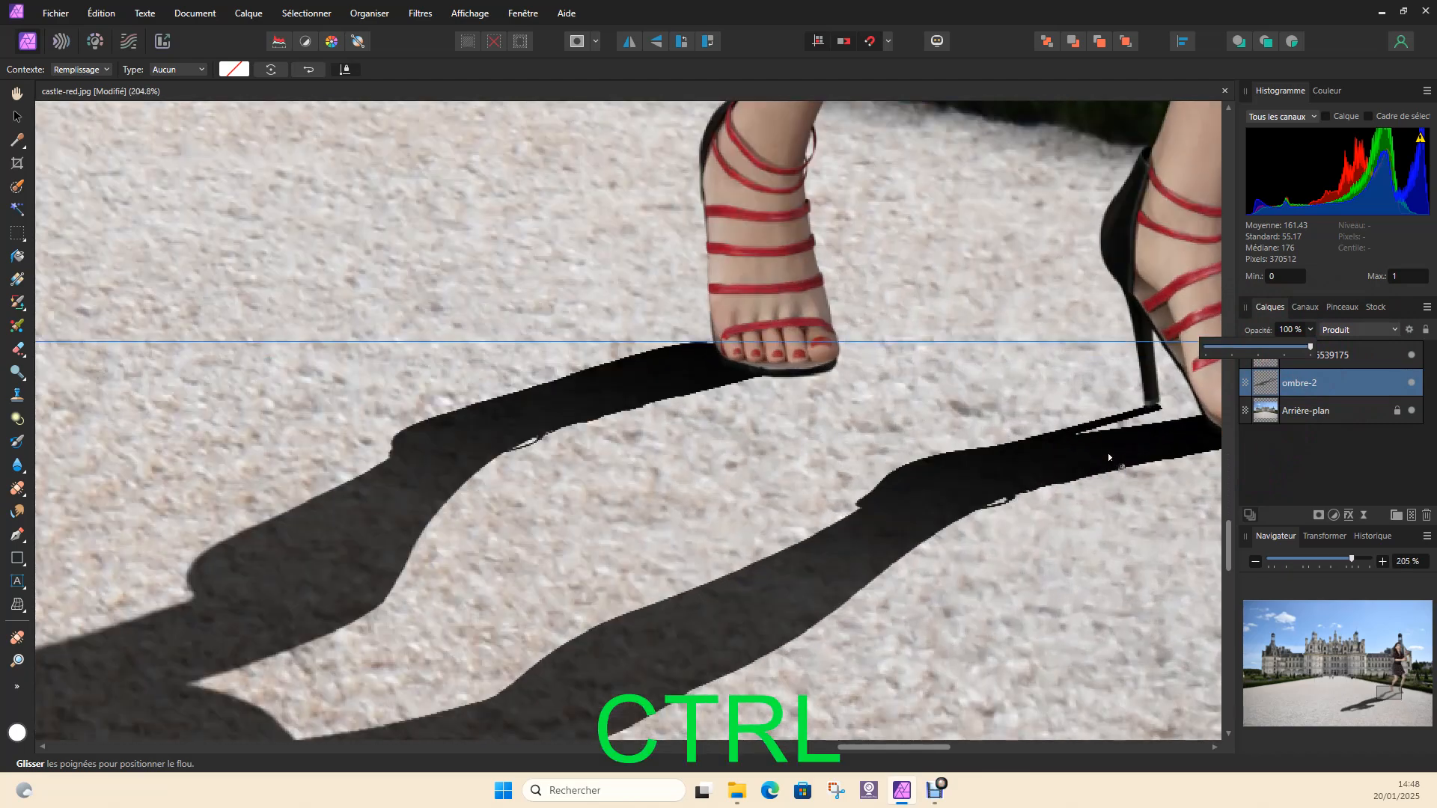
key(space)
drag(1107, 454, 818, 497)
click(781, 667)
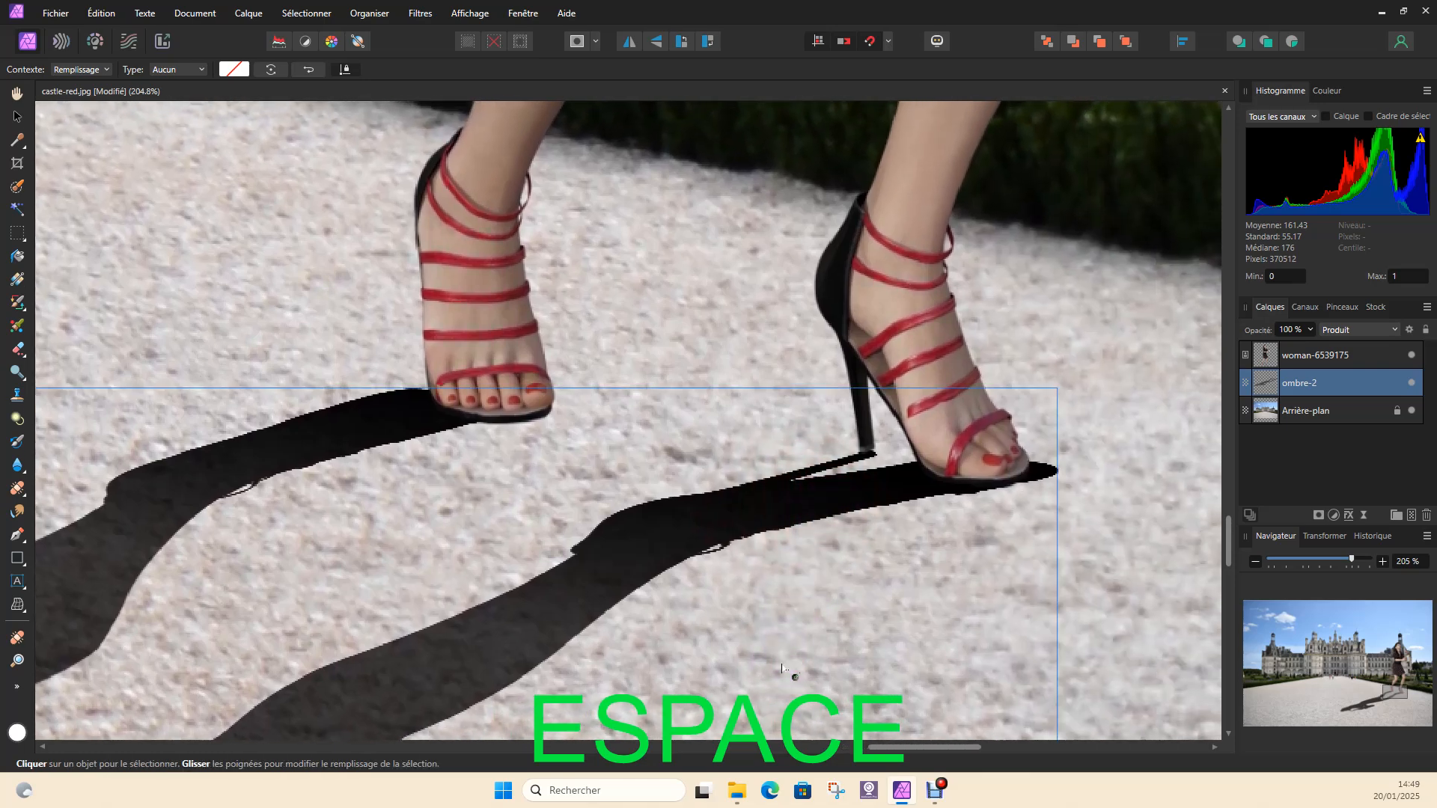
click(854, 497)
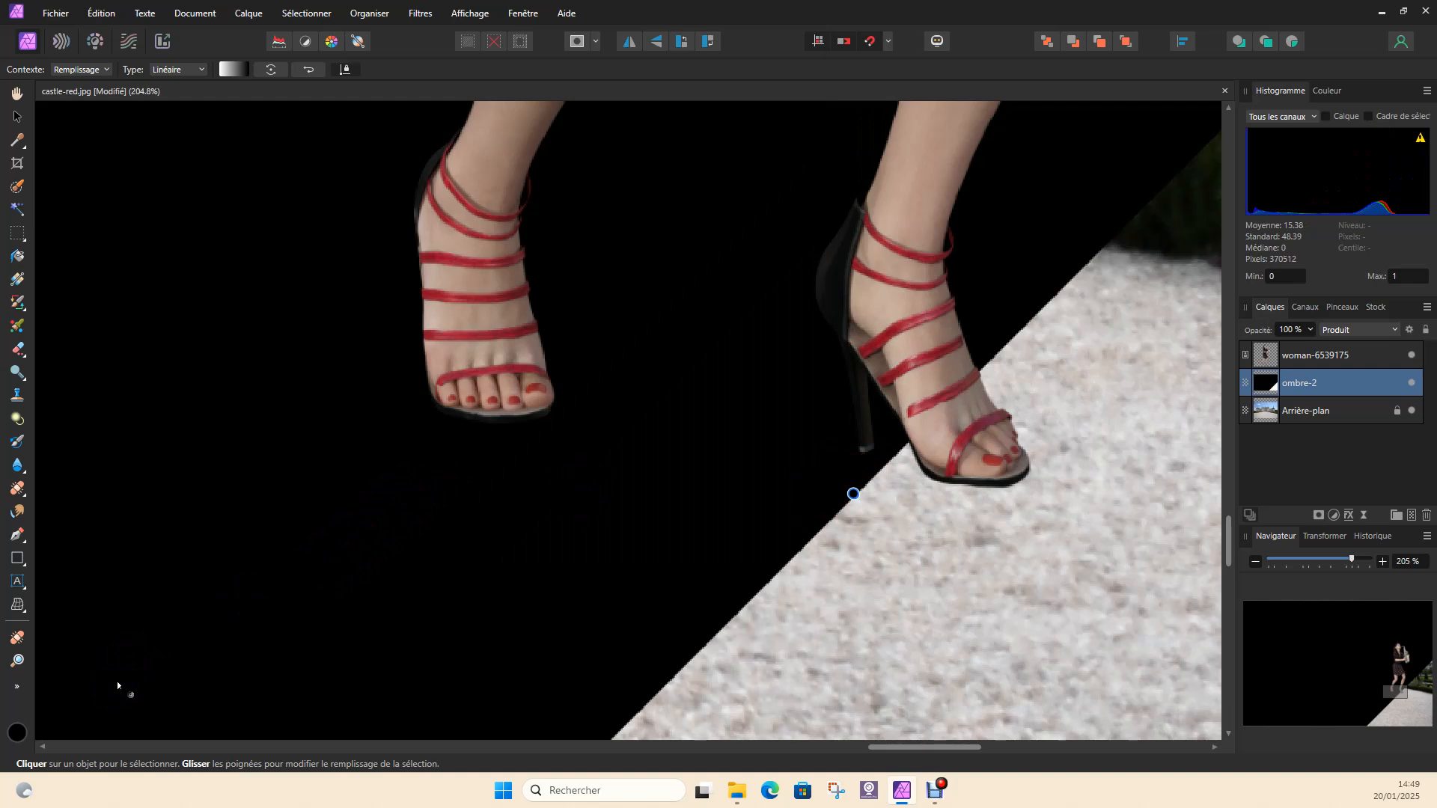
key(ctrl+z)
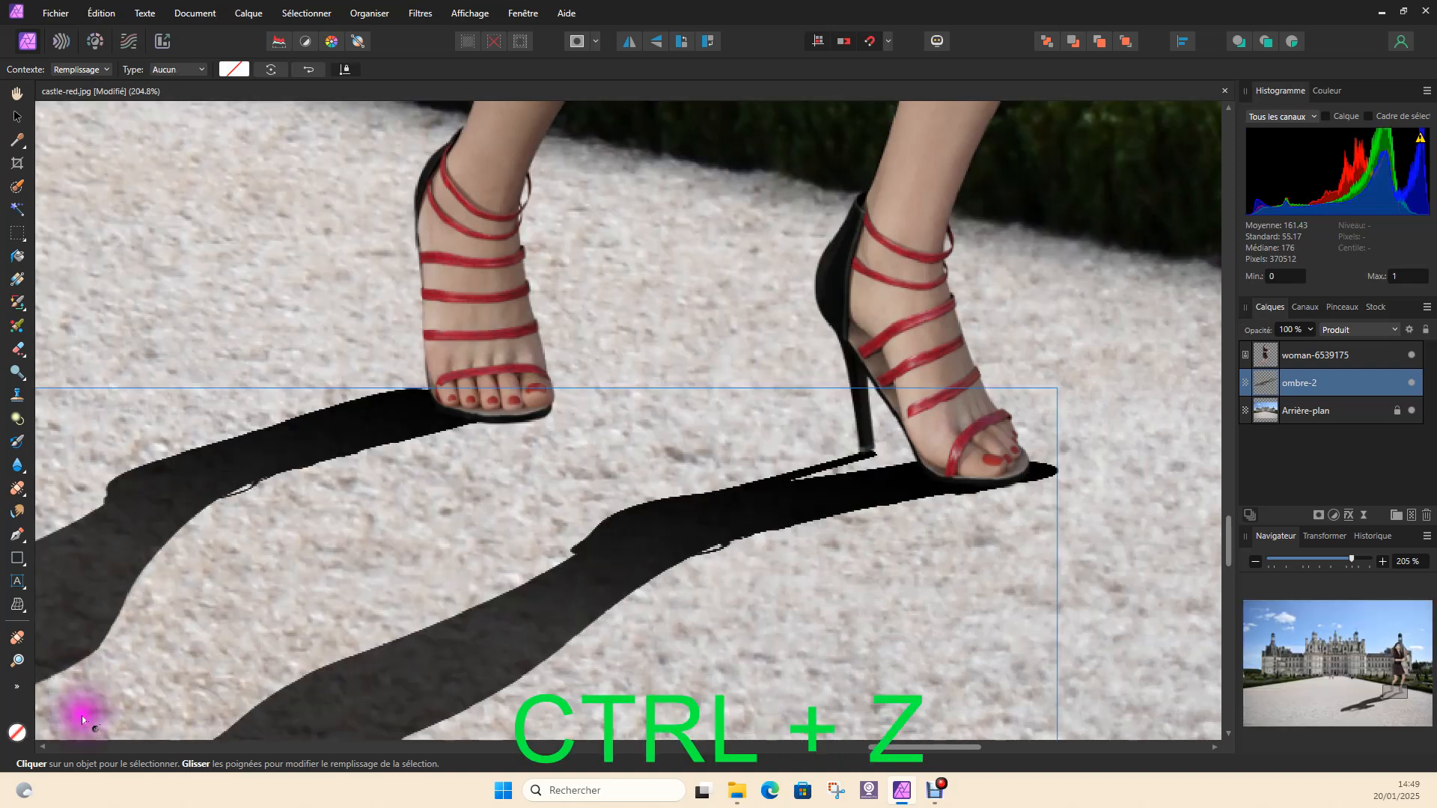
click(978, 609)
Select the ombre-2 shadow with the Move tool and shift it very slightly up and left towards the shoes
click(18, 116)
click(1017, 504)
drag(1011, 541, 925, 496)
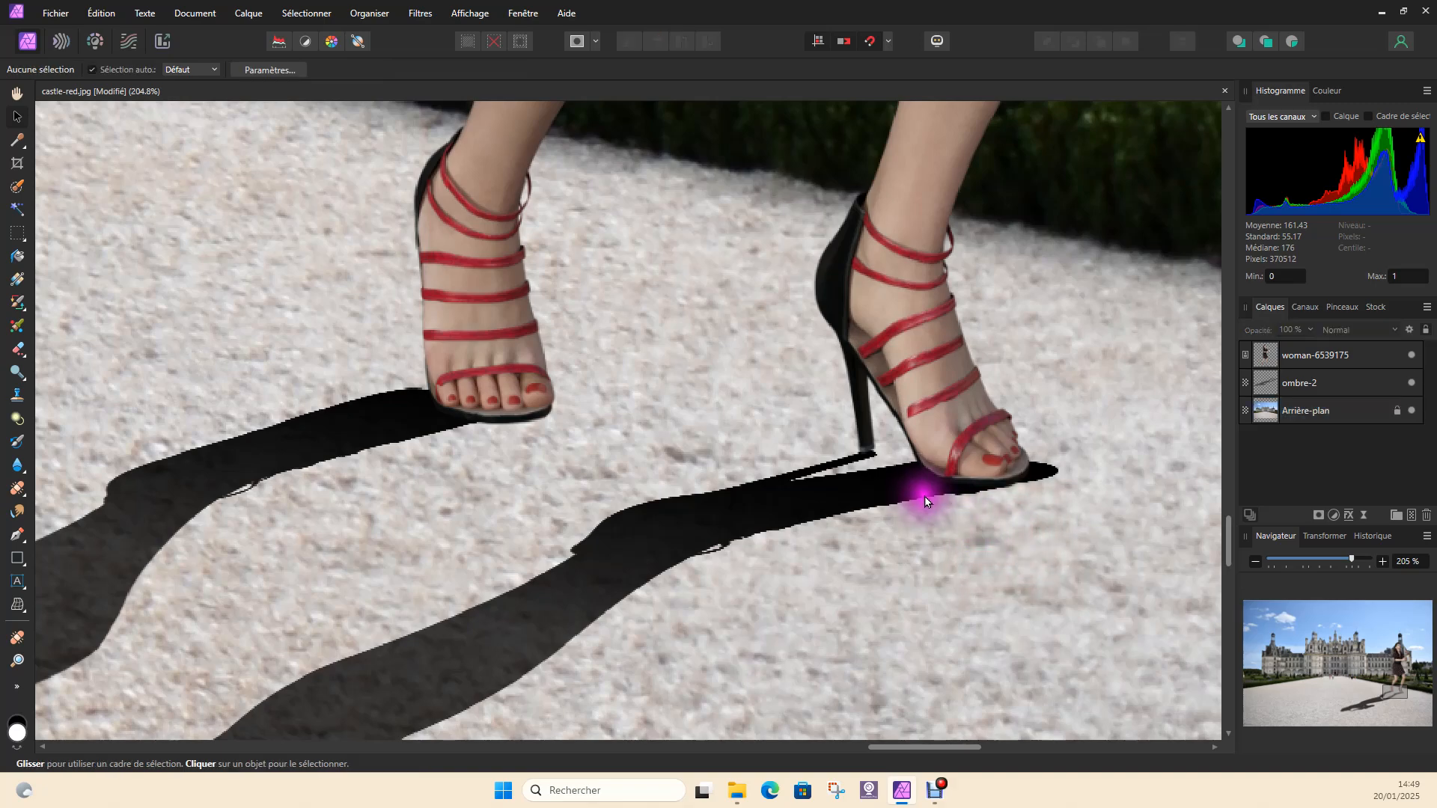
click(925, 499)
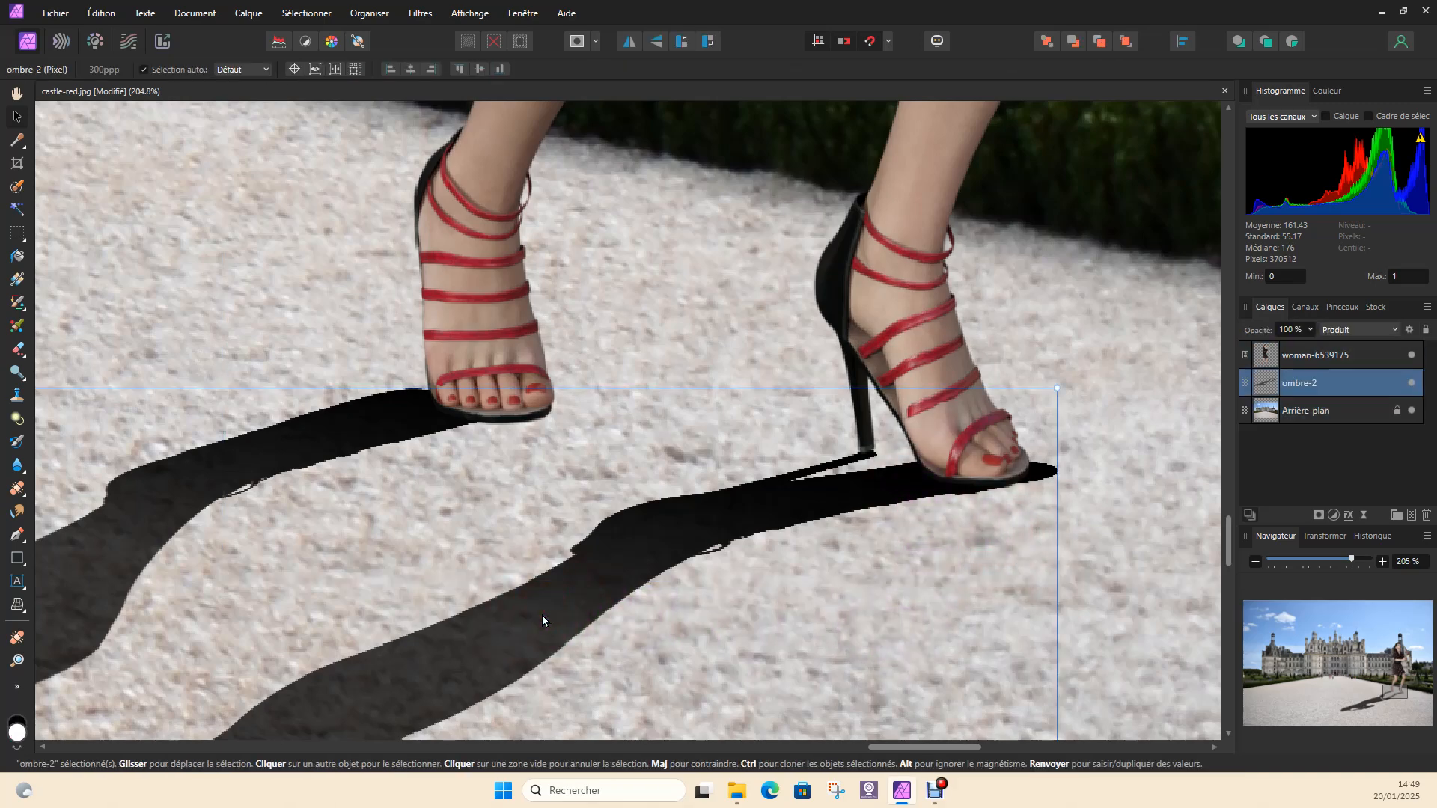
drag(942, 575, 937, 568)
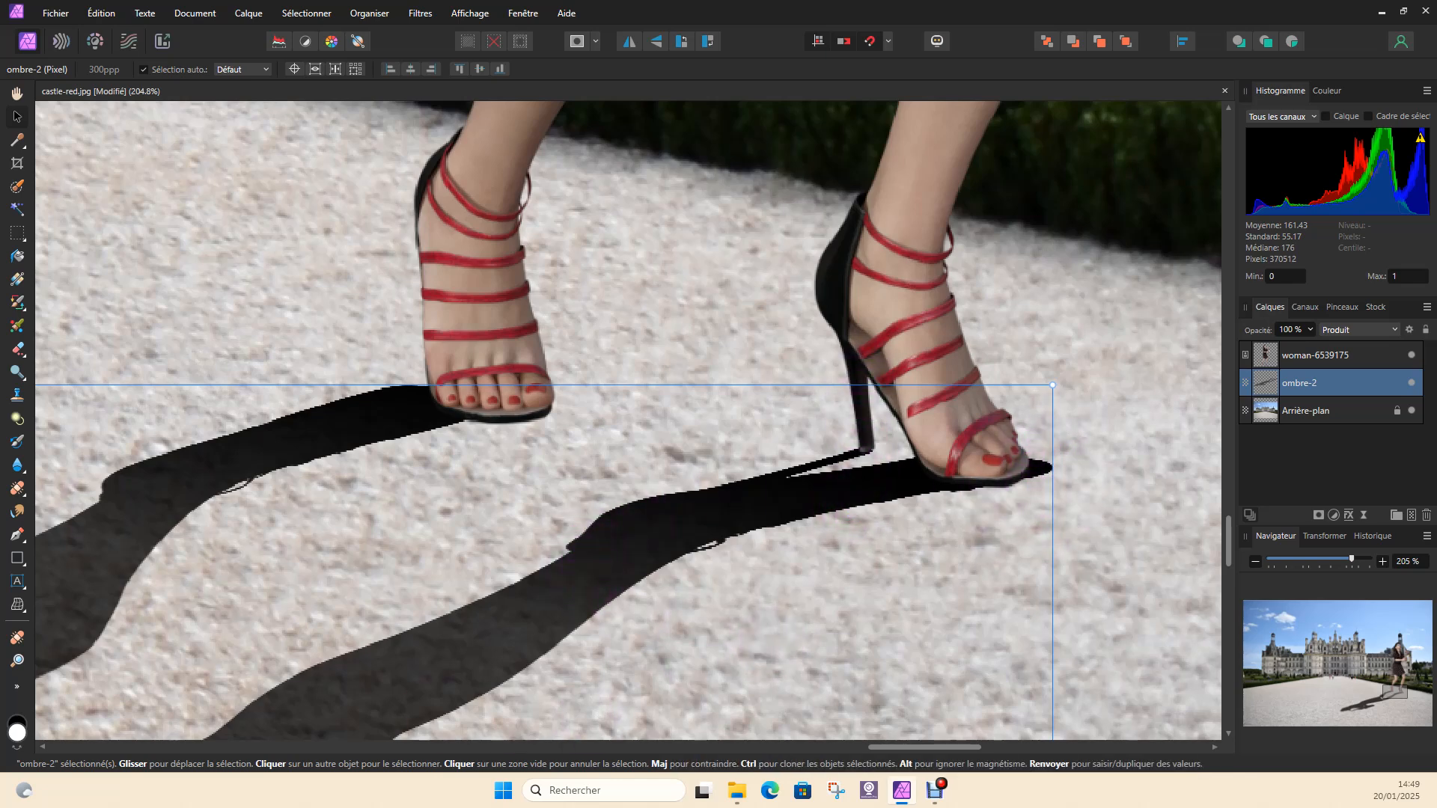
Erase the shadow tip protruding past the toes of the front shoe with a 14 px Erase brush
right_click(19, 349)
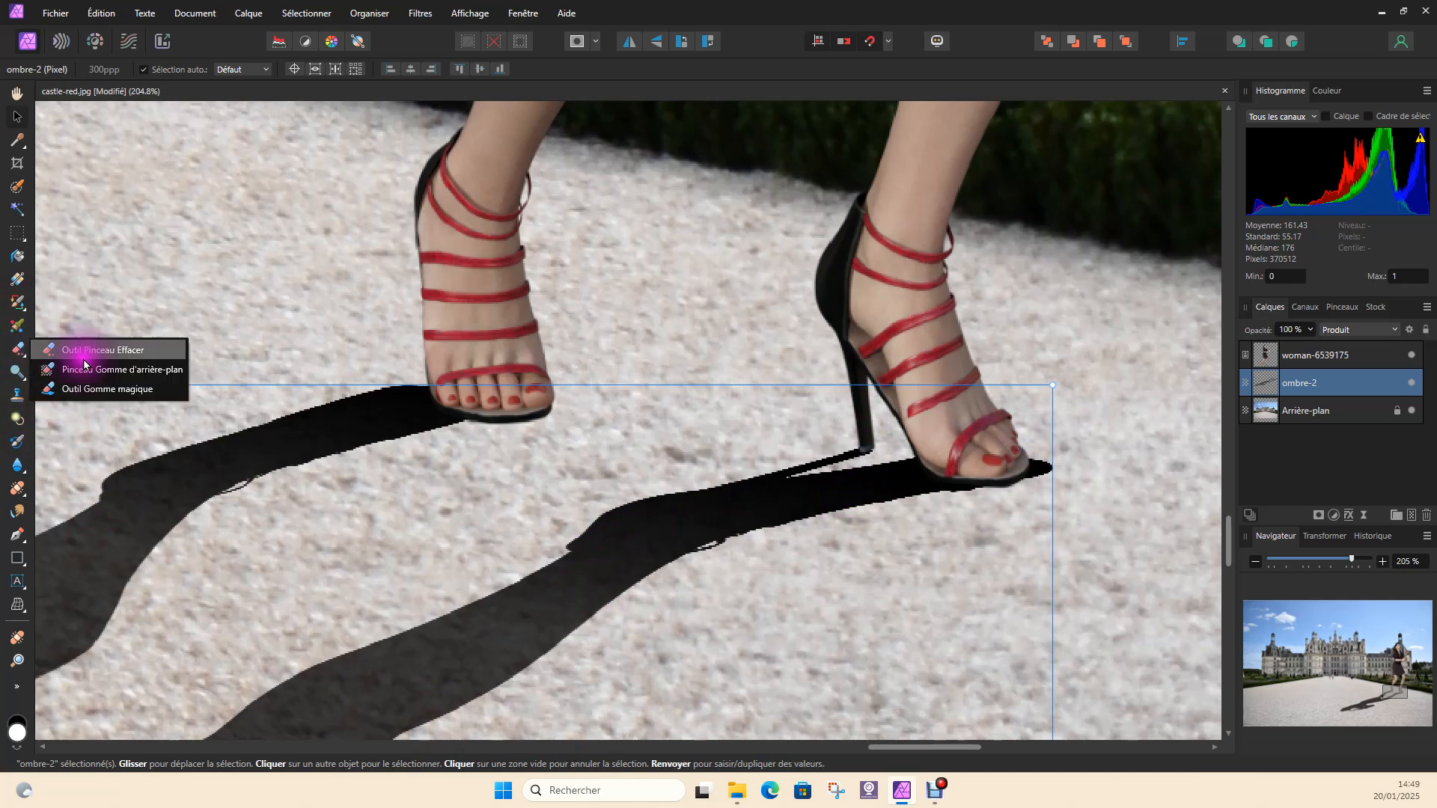
click(132, 352)
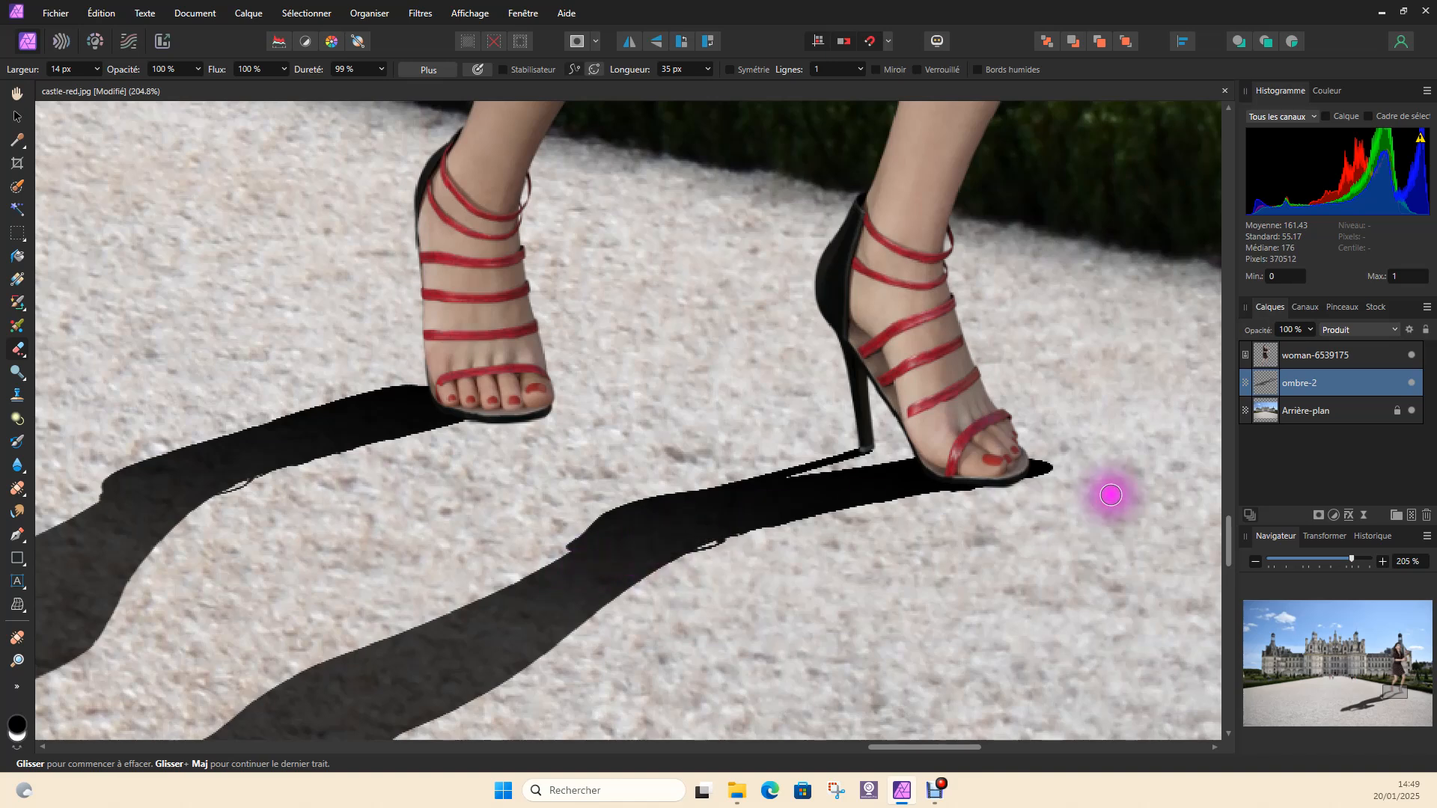
mouse_move(1043, 458)
mouse_down()
mouse_move(1032, 491)
mouse_move(1041, 472)
mouse_up()
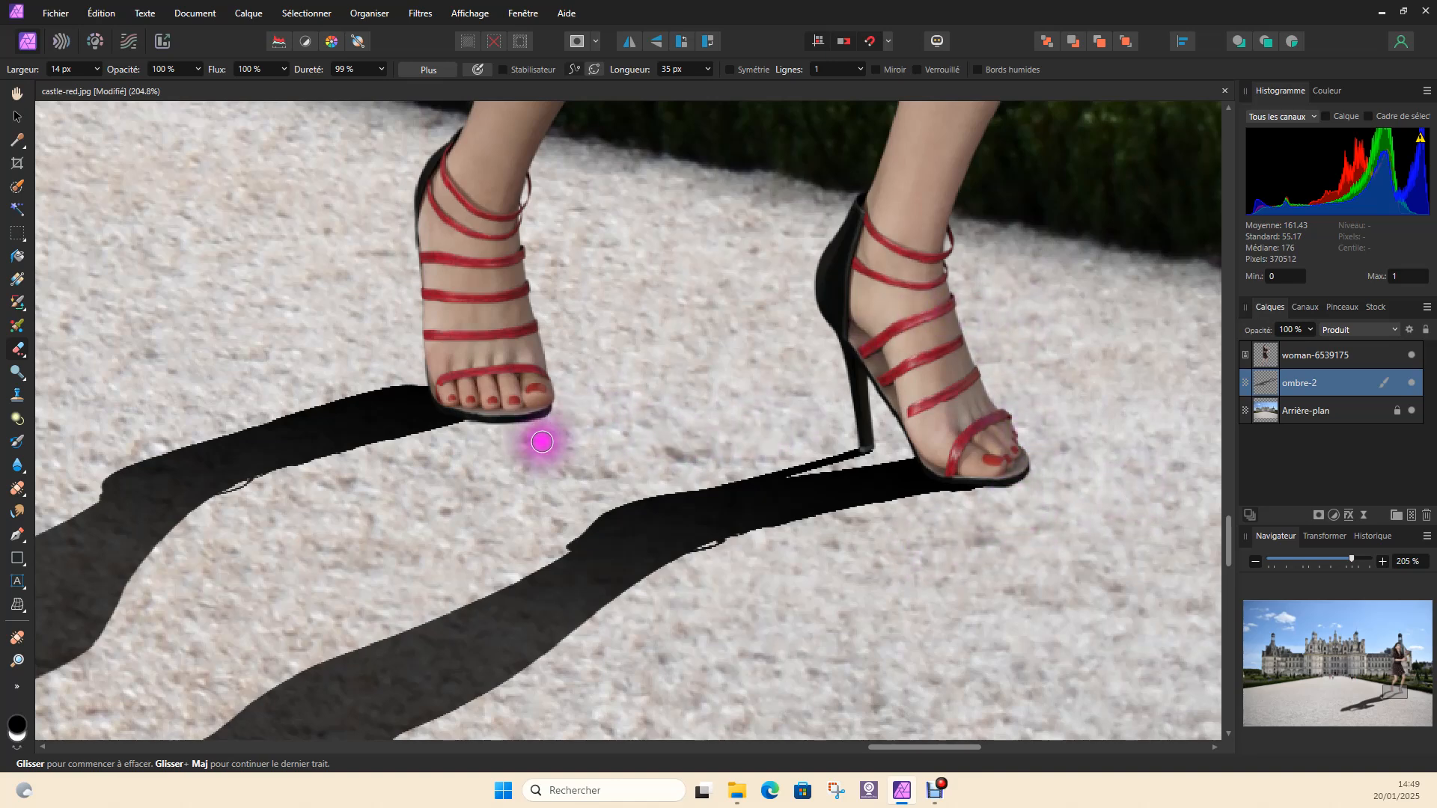
Erase the excess upper edge of the shadow beside the rear shoe
drag(428, 374, 288, 397)
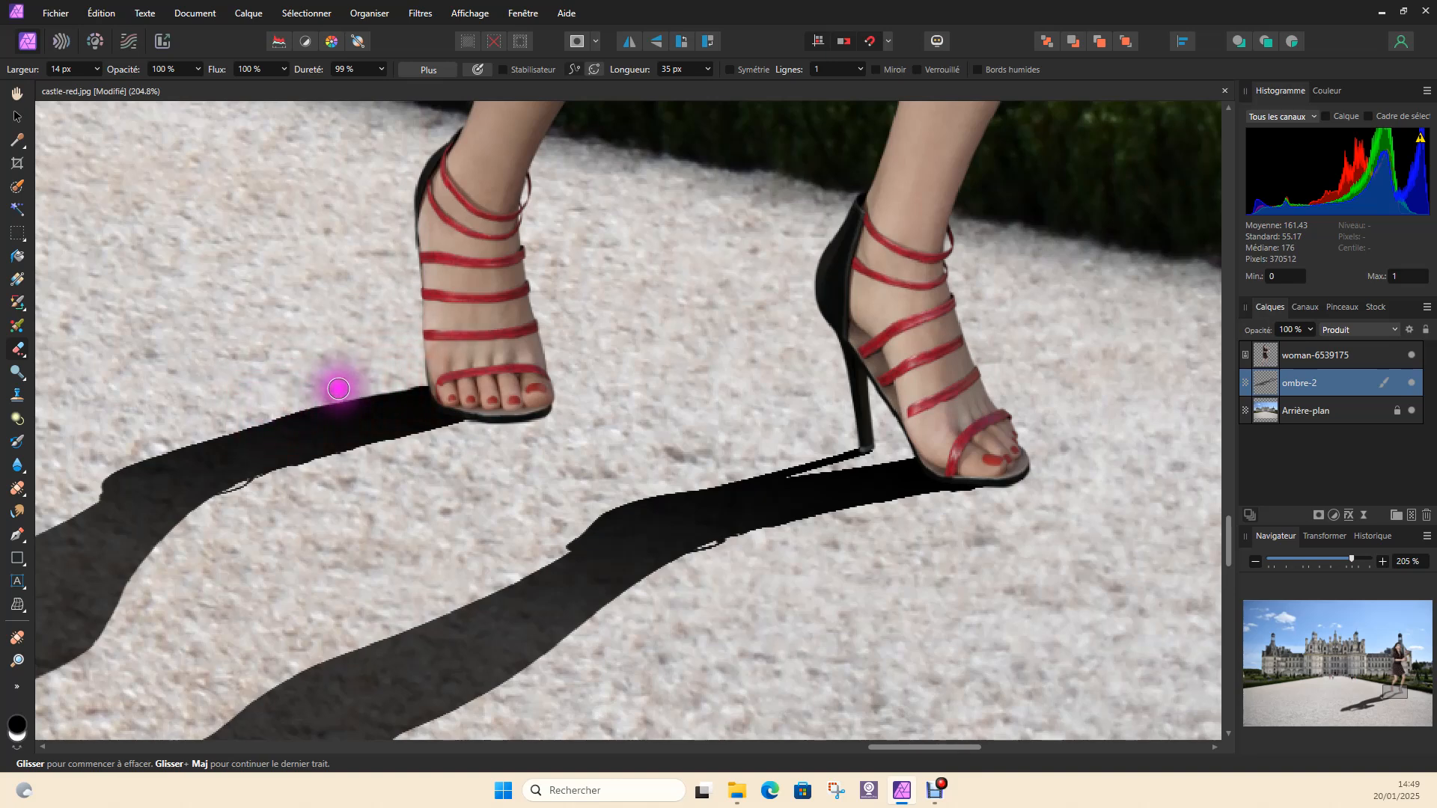
drag(434, 377, 443, 374)
drag(411, 380, 225, 407)
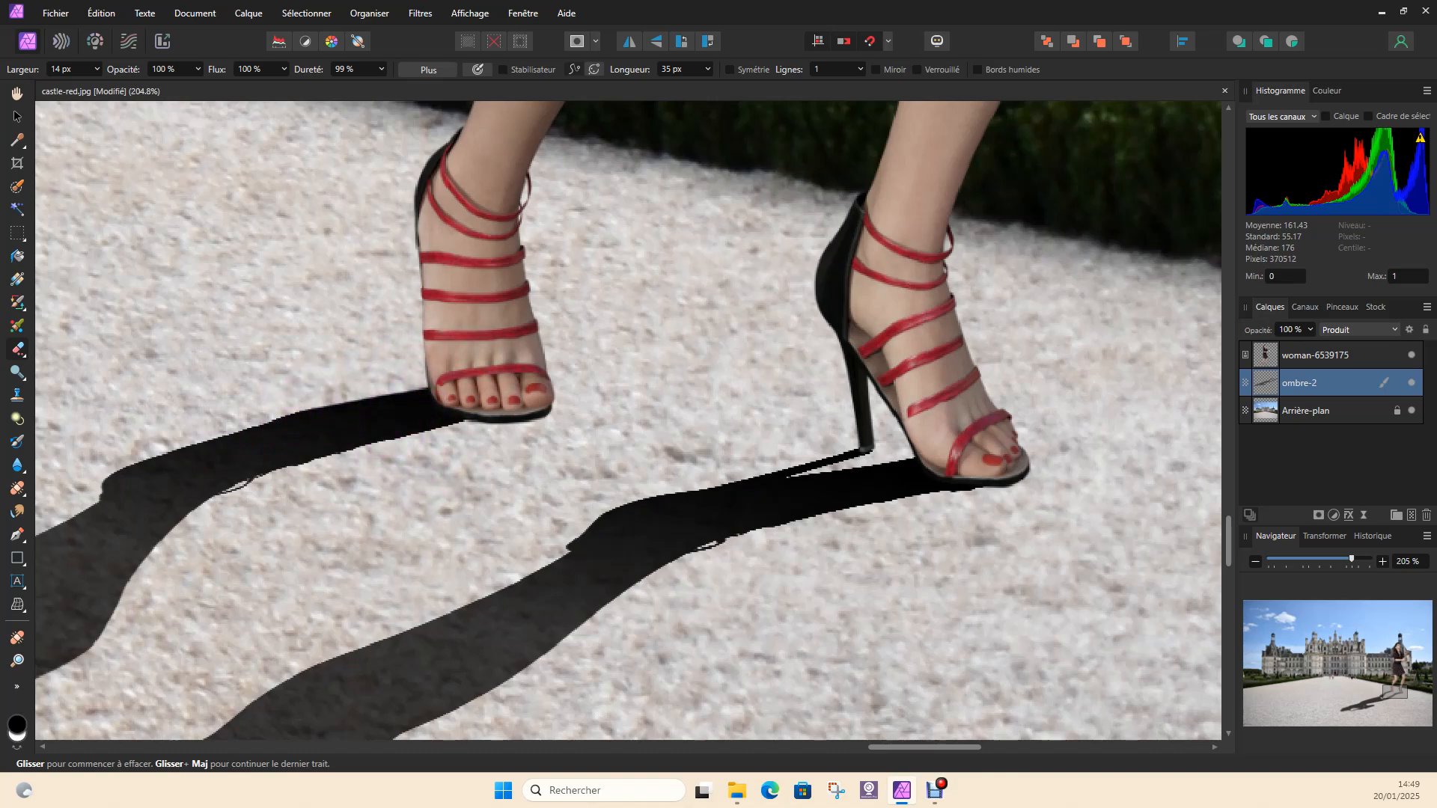
Clone dark shadow pixels along the shadow's lower edge to extend it under the sole of the rear shoe
click(13, 400)
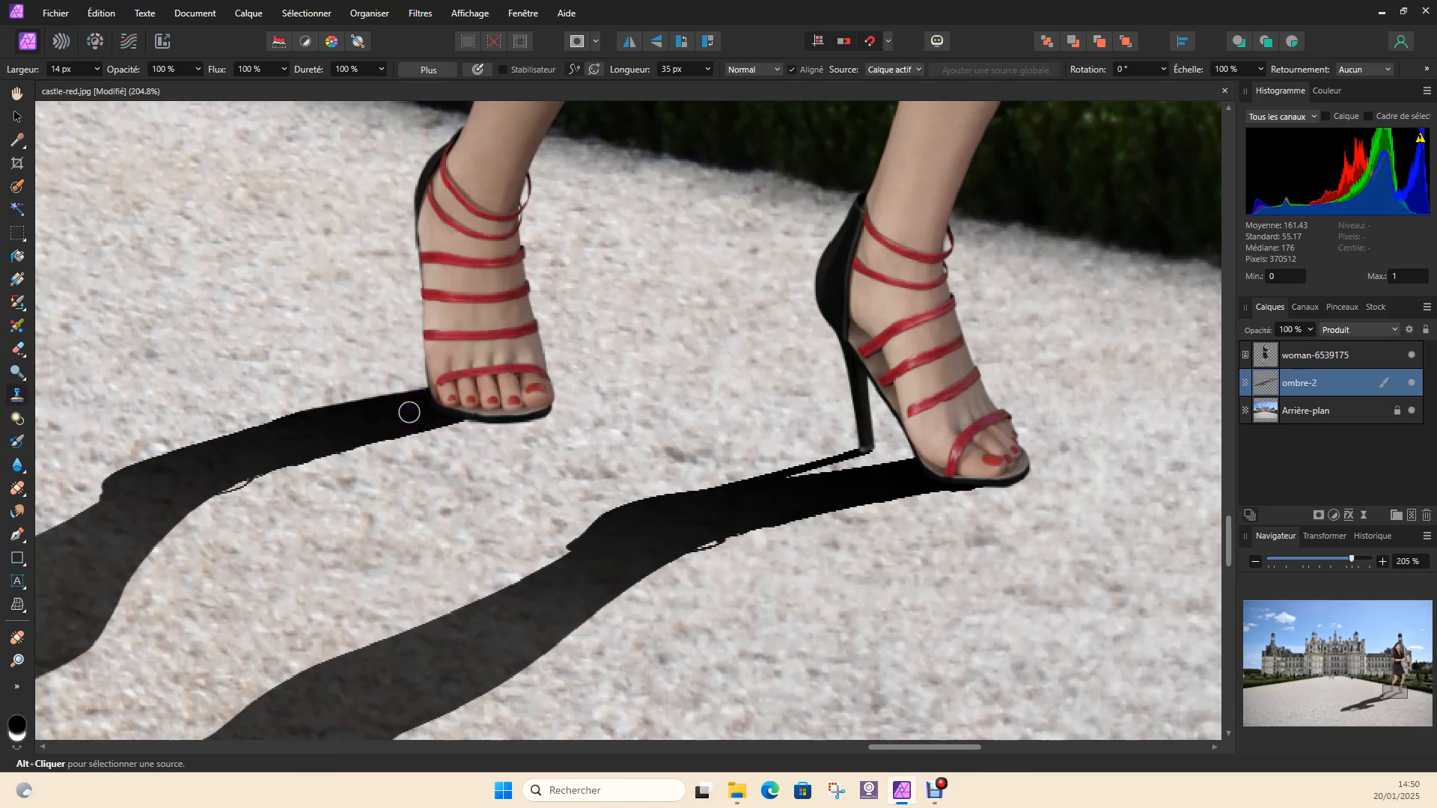
key(alt)
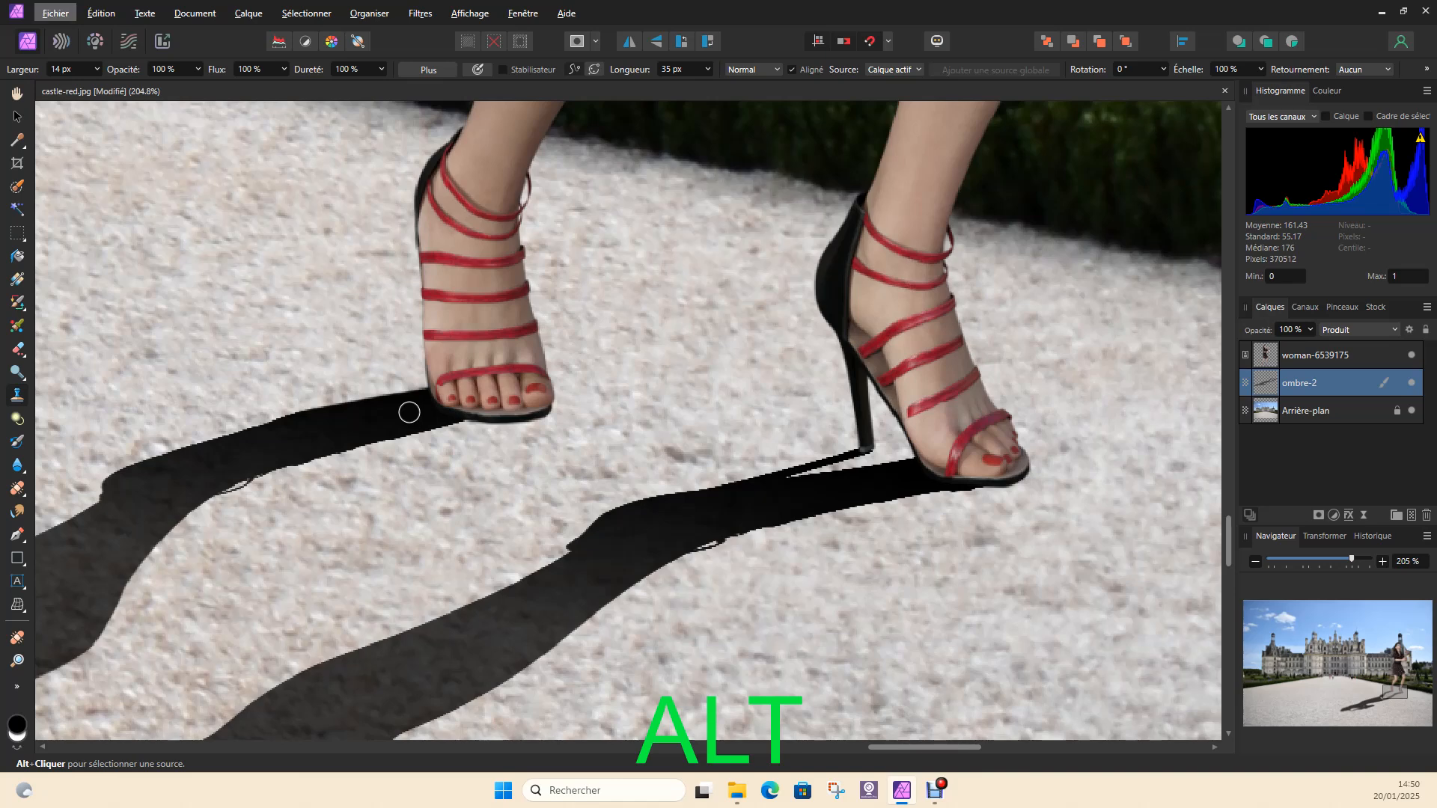
alt+click(409, 412)
mouse_move(428, 423)
mouse_down()
mouse_move(491, 411)
mouse_move(388, 419)
mouse_move(396, 432)
mouse_move(489, 414)
mouse_up()
drag(304, 449, 534, 412)
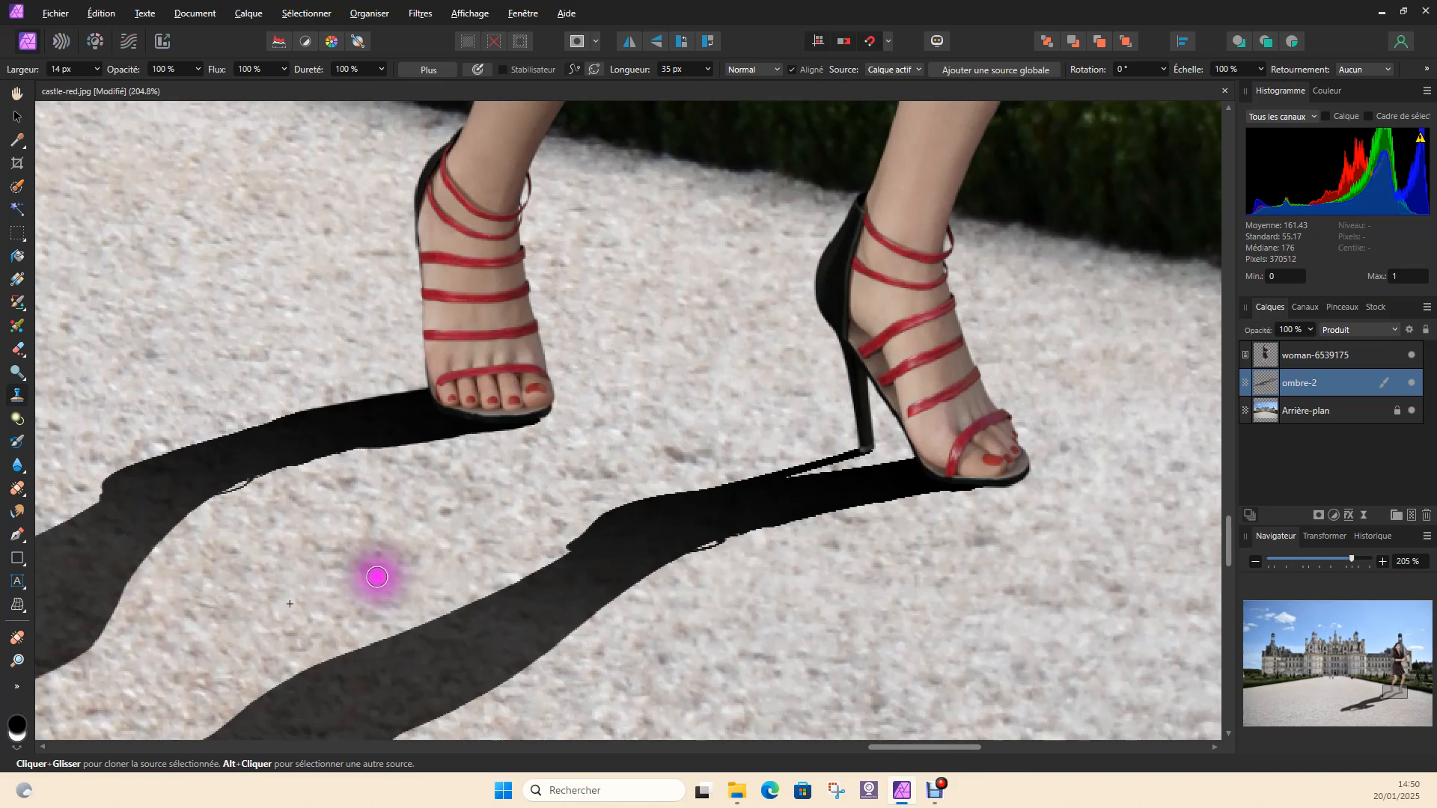
alt+click(460, 509)
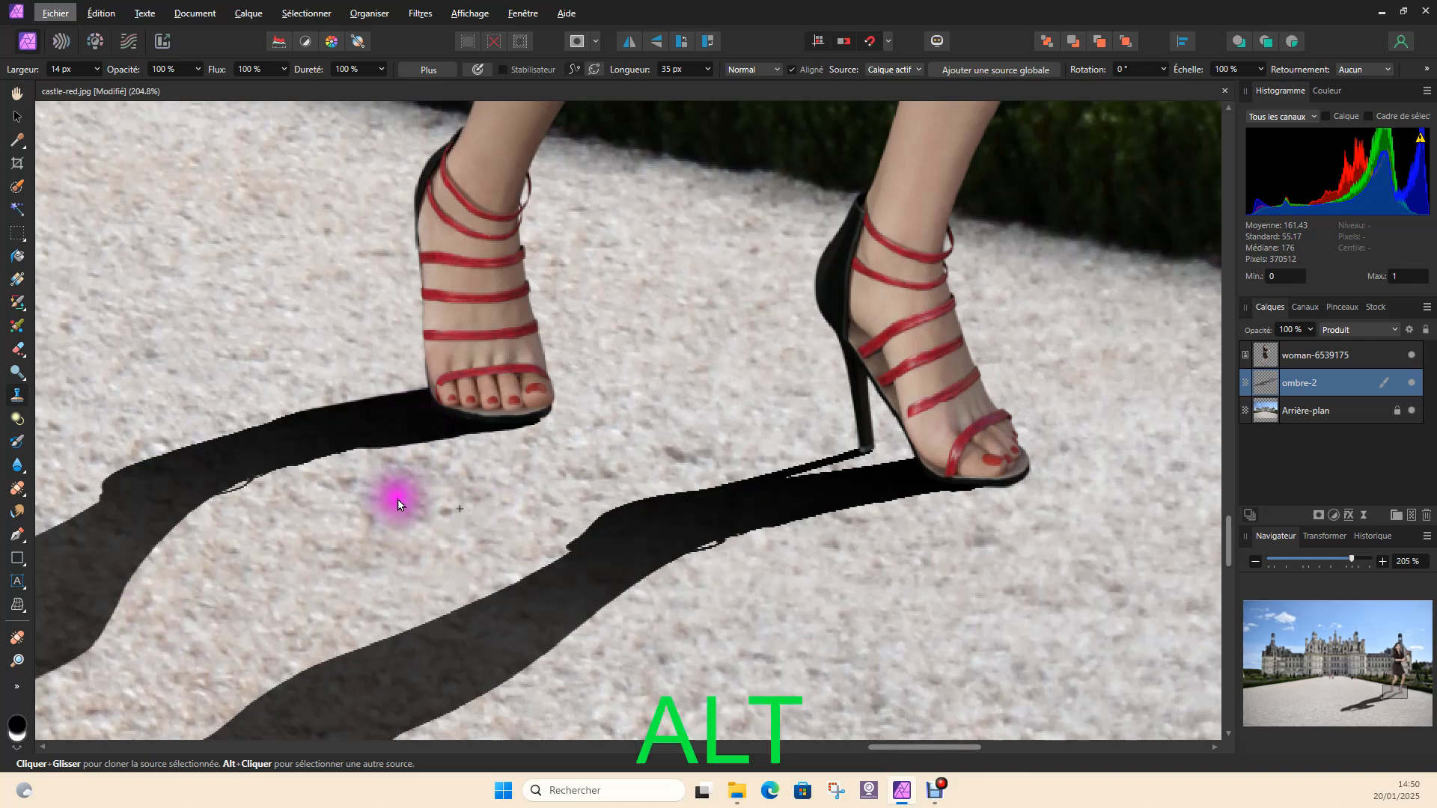
Review the retouched shadow and how it blends into the whole castle composite
scroll(374, 490, down, 3)
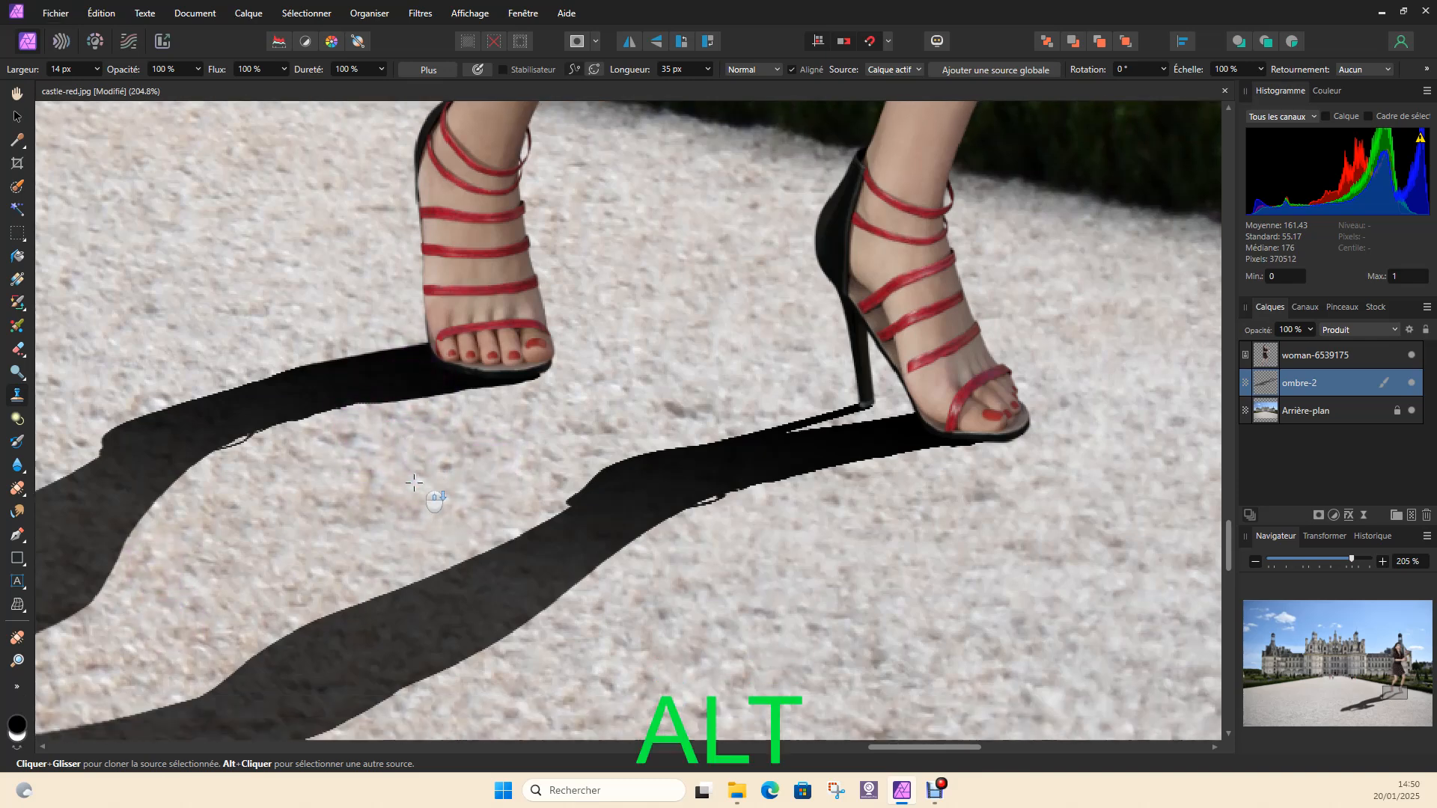
ctrl+scroll(414, 480, down, 10)
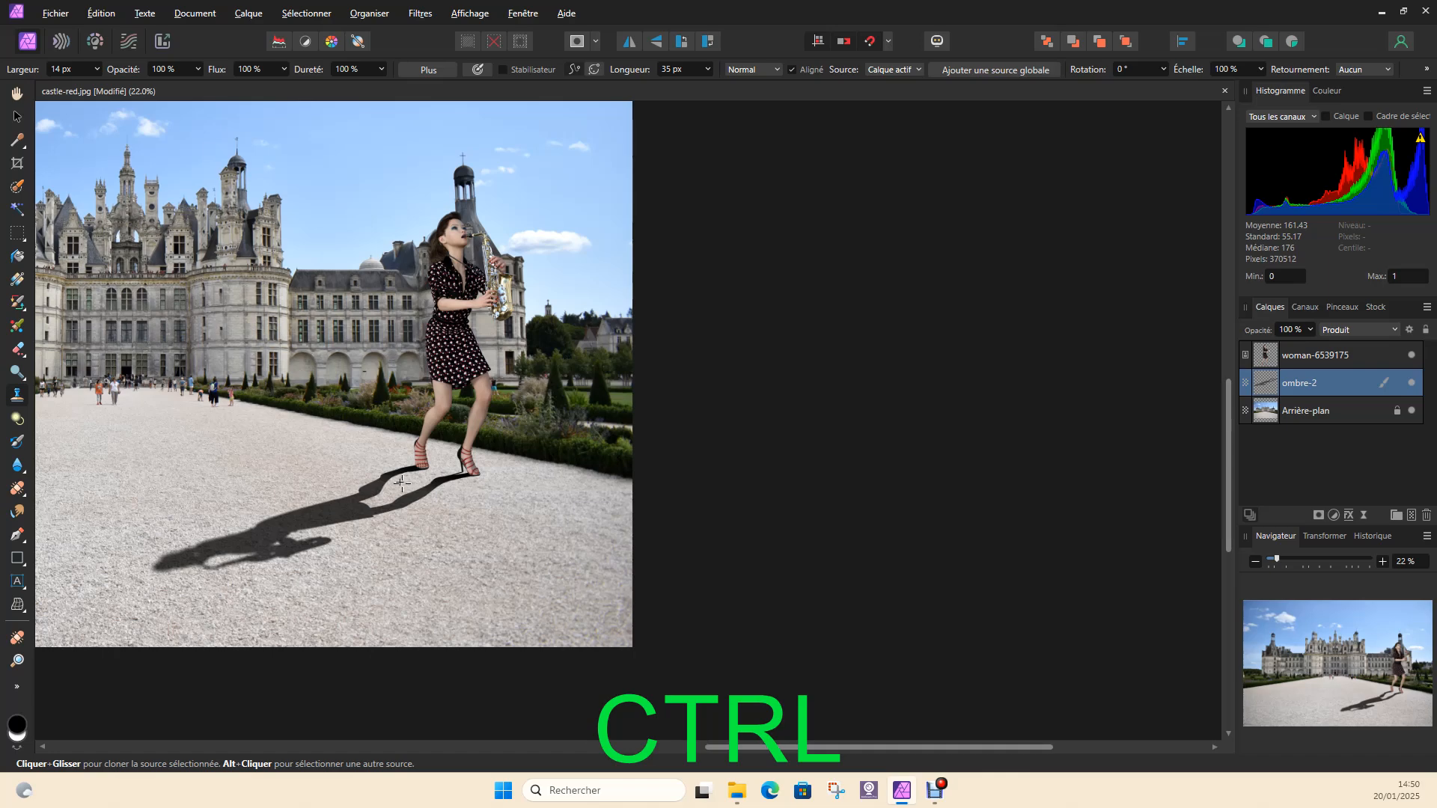
ctrl+scroll(400, 485, up, 2)
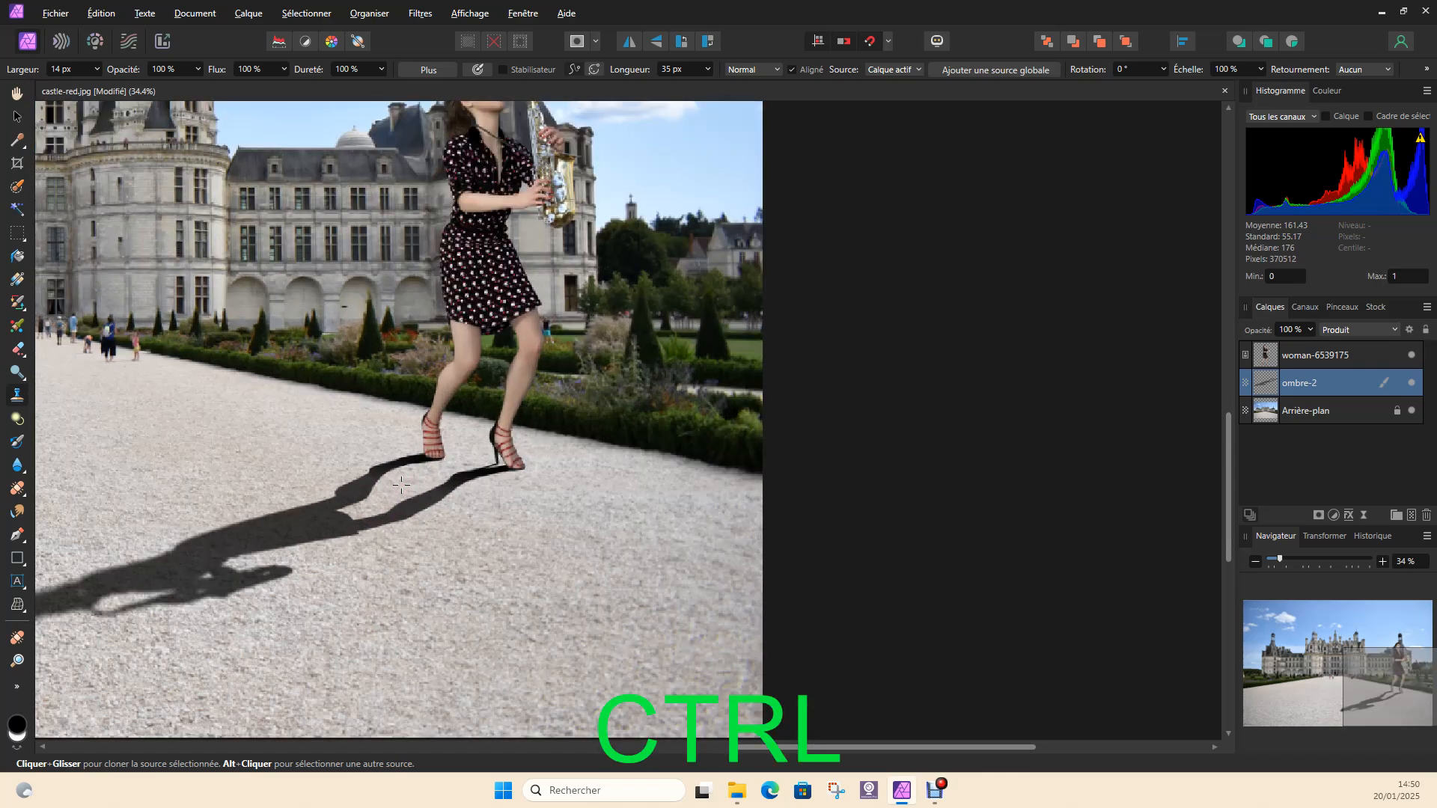
mouse_move(401, 485)
mouse_down()
mouse_move(861, 544)
mouse_move(853, 526)
mouse_up()
ctrl+scroll(852, 532, down, 1)
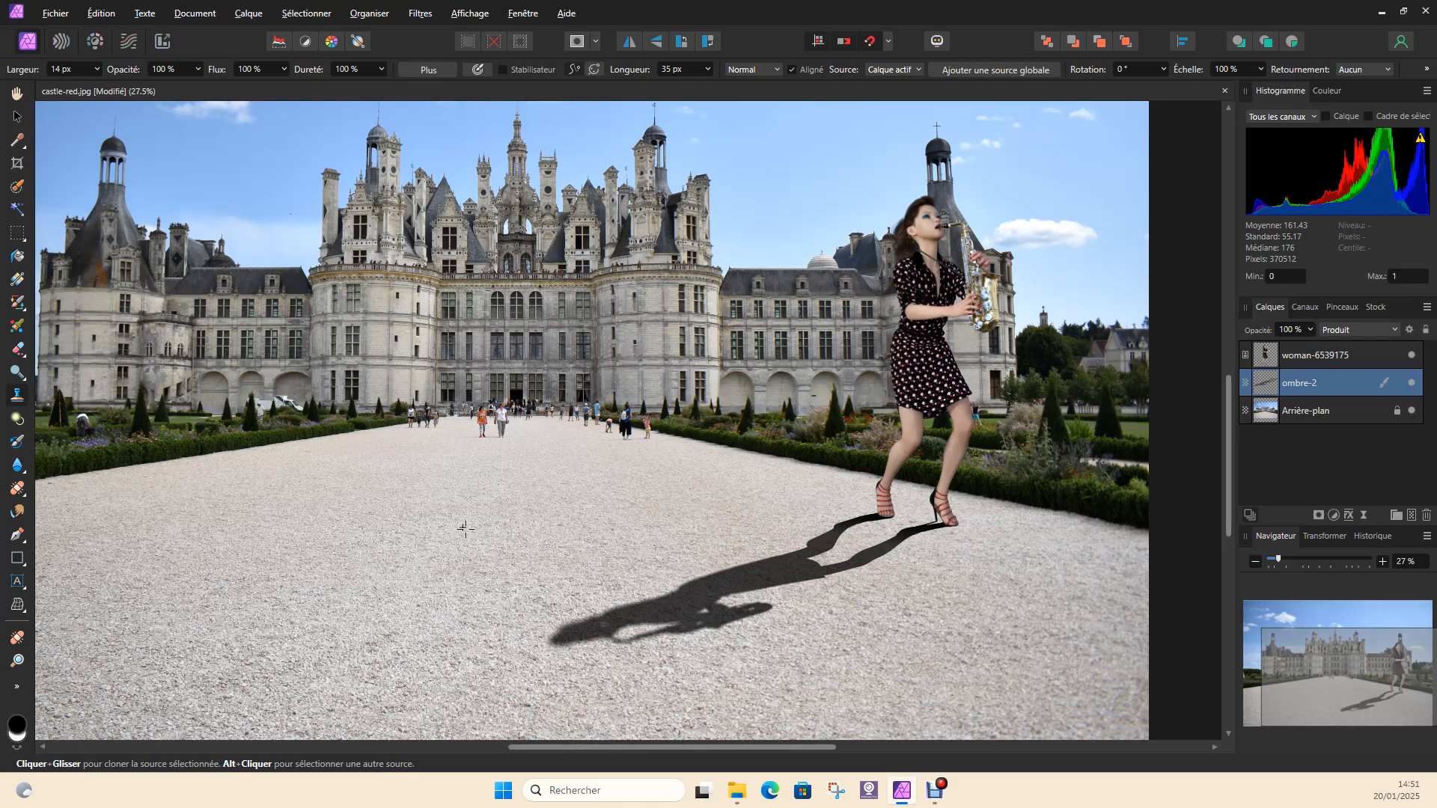
alt+click(495, 505)
click(94, 493)
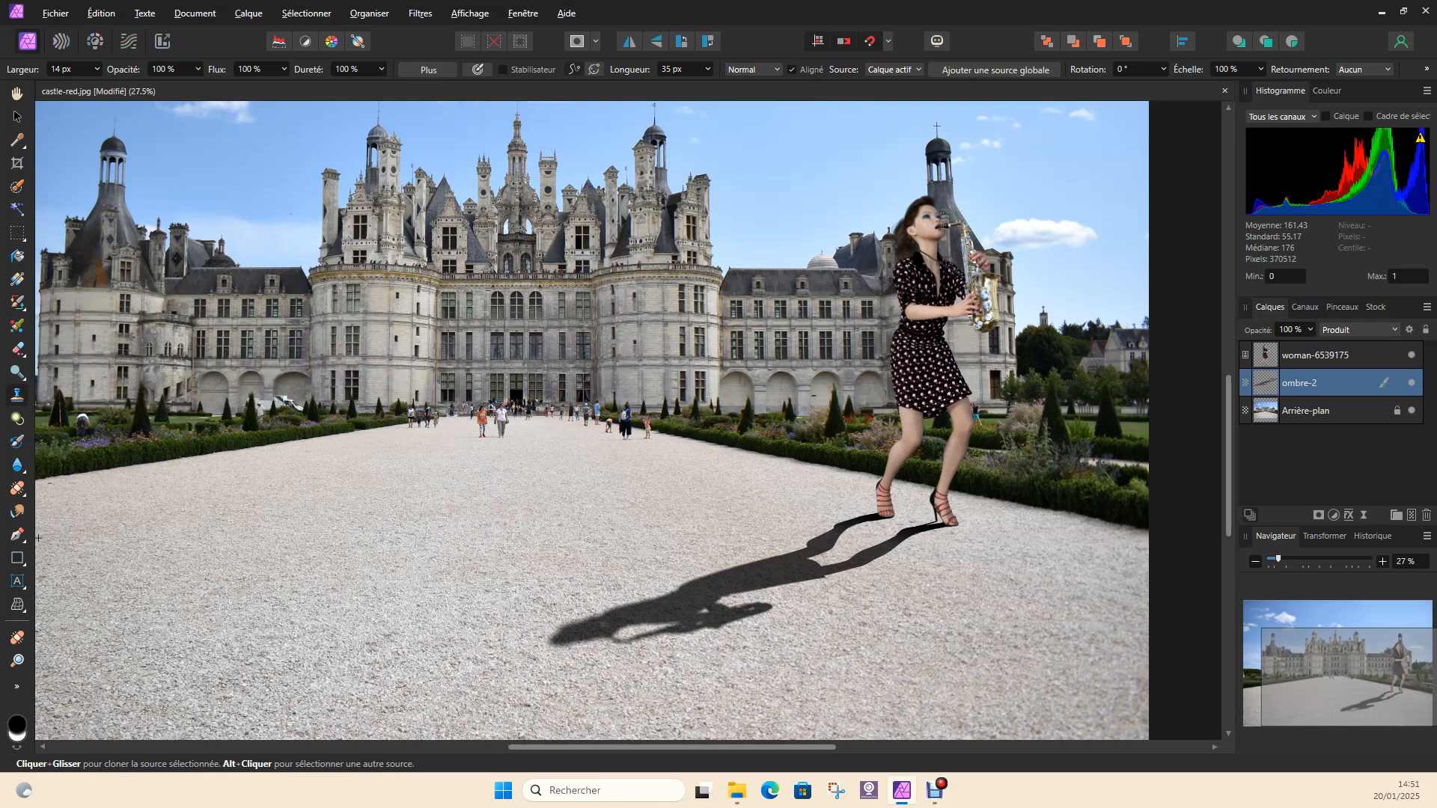